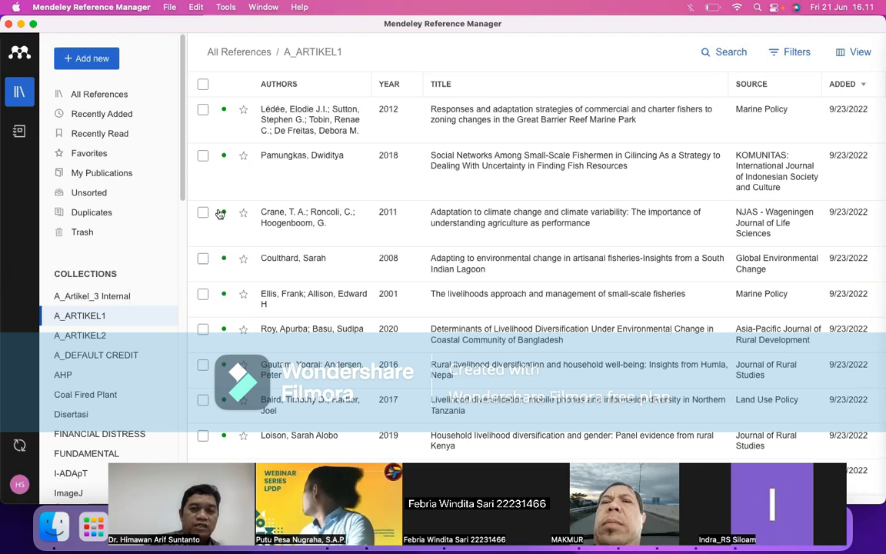
- View the Info details of the first 2012 Marine Policy article in A_ARTIKEL1, and close the details
scroll(154, 231, down, 2)
scroll(177, 297, up, 2)
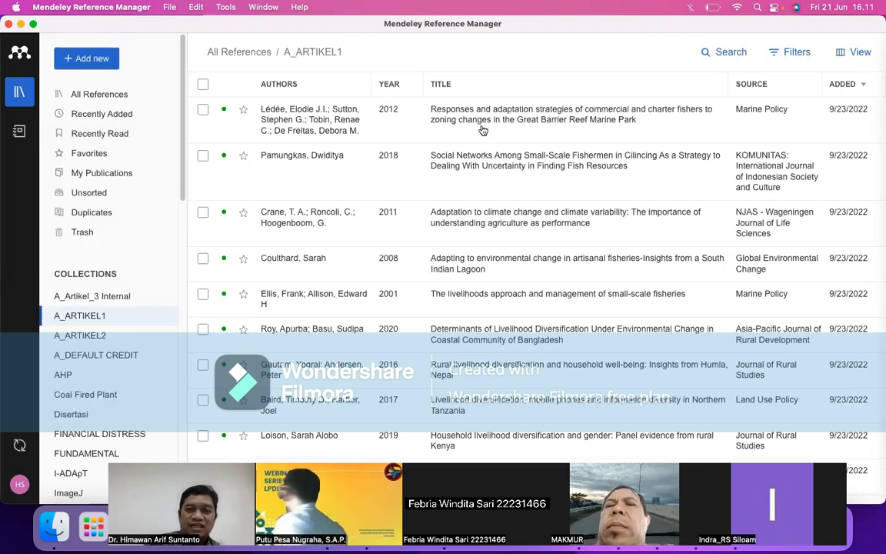
click(206, 117)
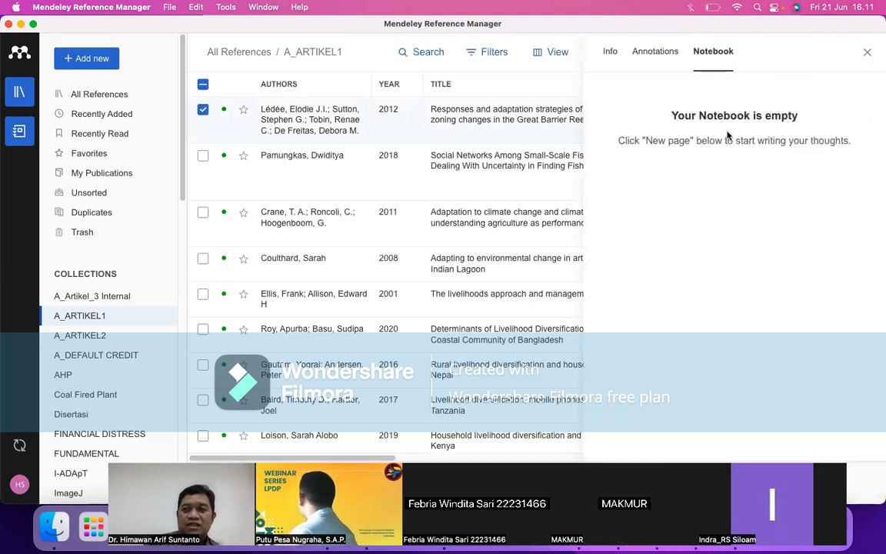
click(609, 55)
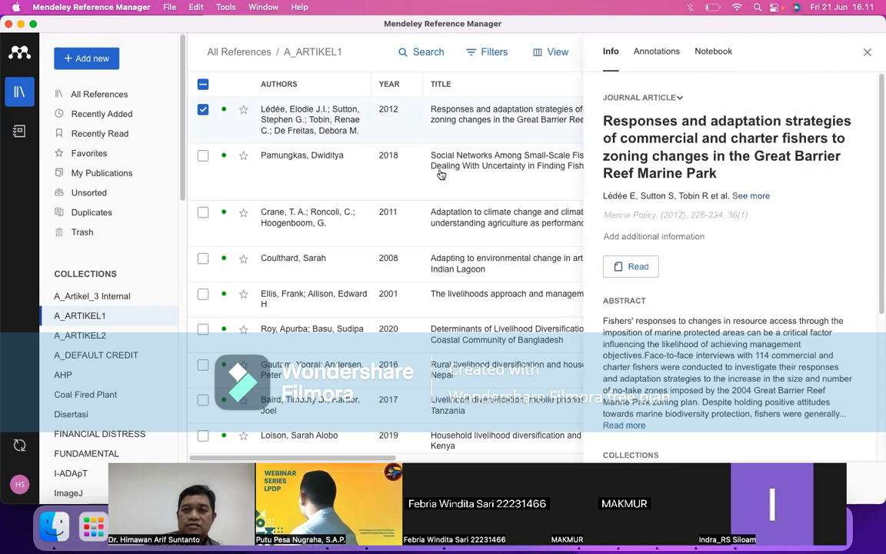
click(202, 111)
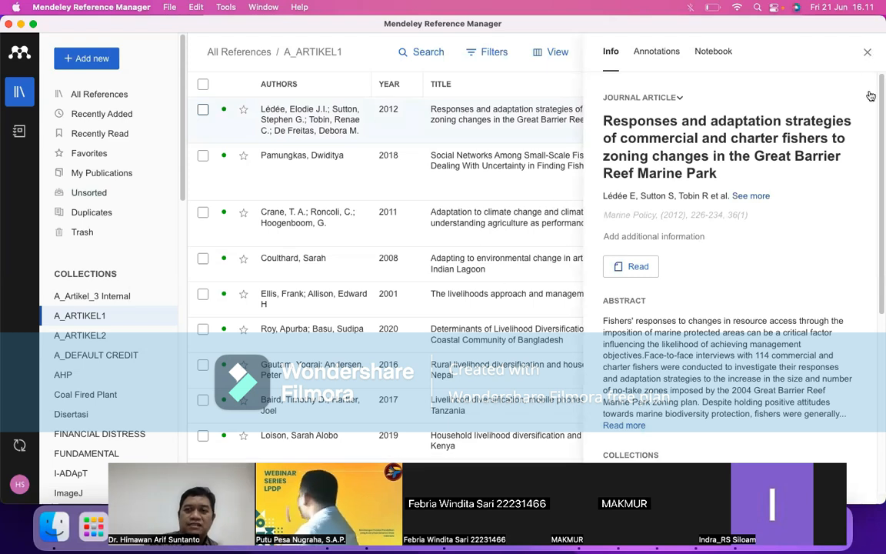
click(869, 54)
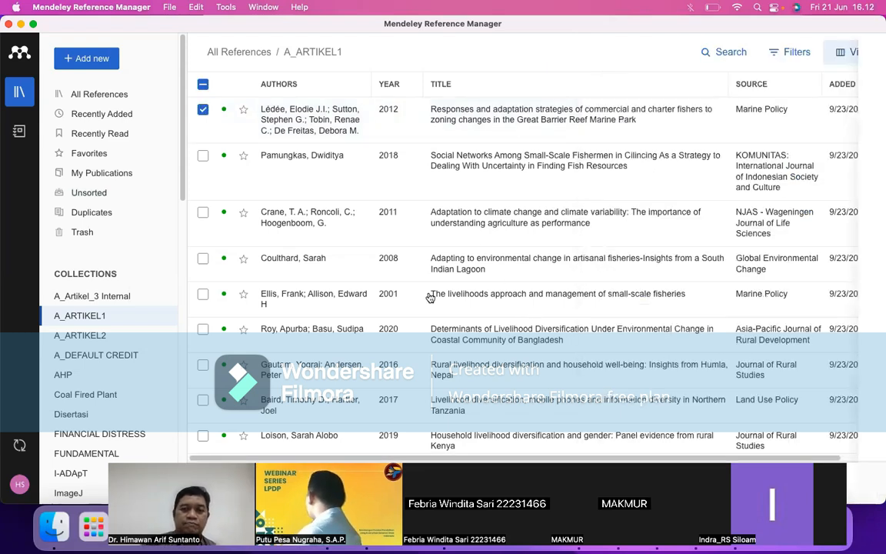
- Create a new collection named "Artiikel_Latihan" at the end of the collections list
scroll(178, 293, down, 8)
scroll(173, 384, down, 3)
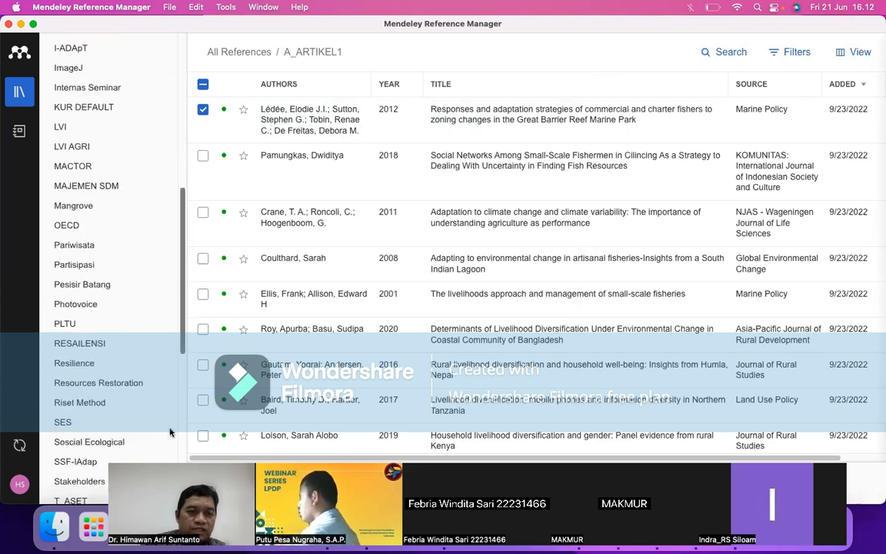
scroll(154, 427, down, 10)
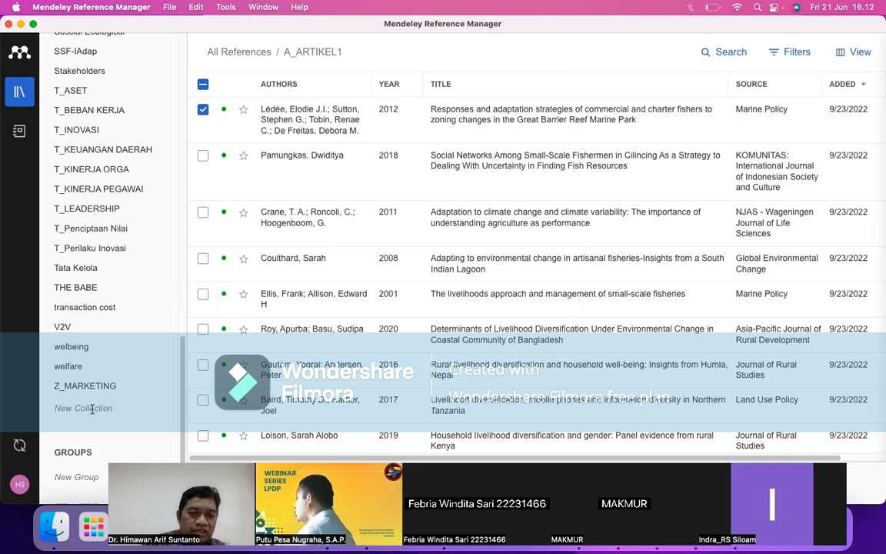
click(92, 410)
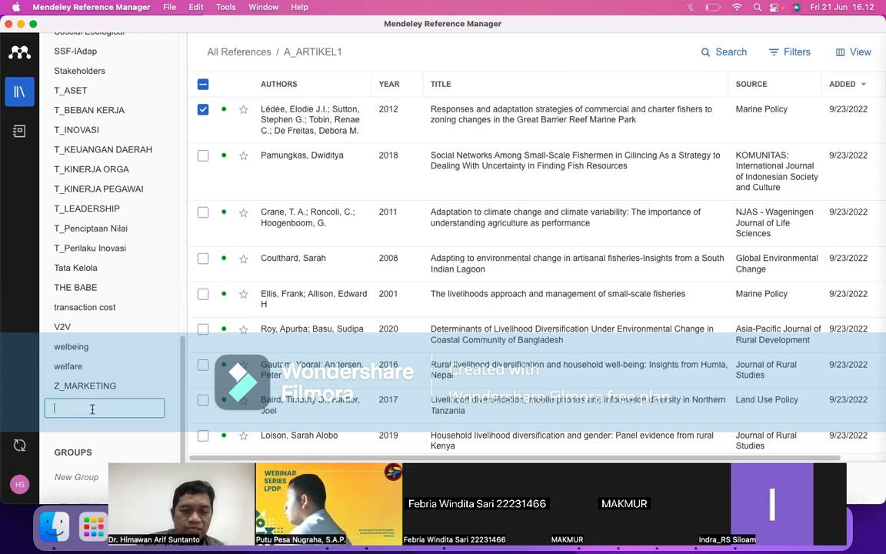
text(Ar)
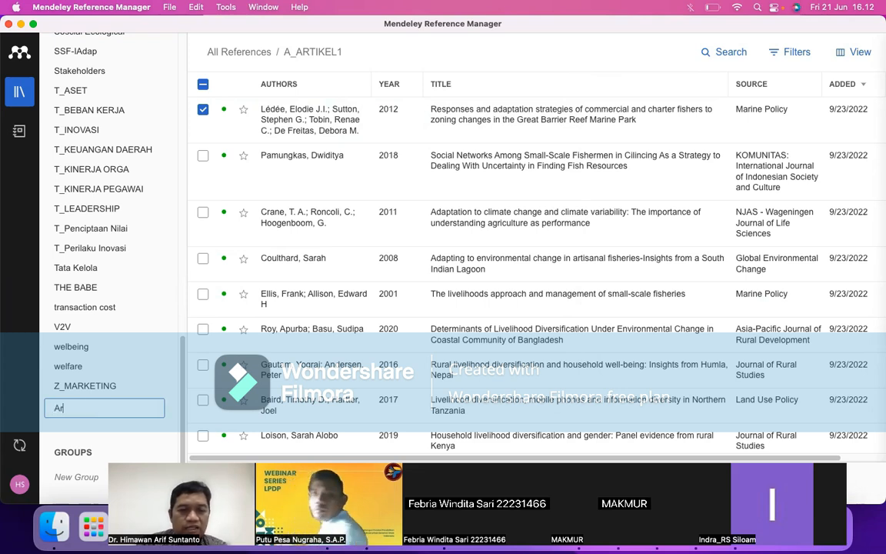
text(tikel)
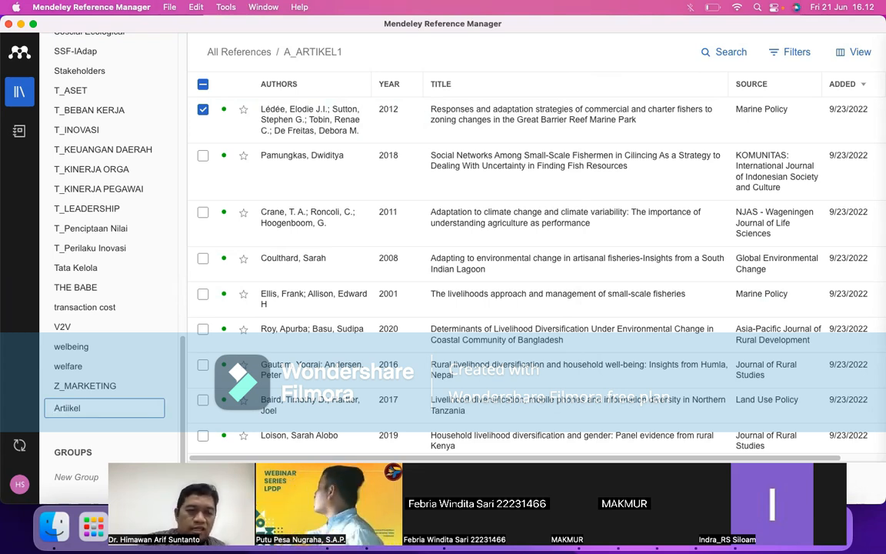
text(_La)
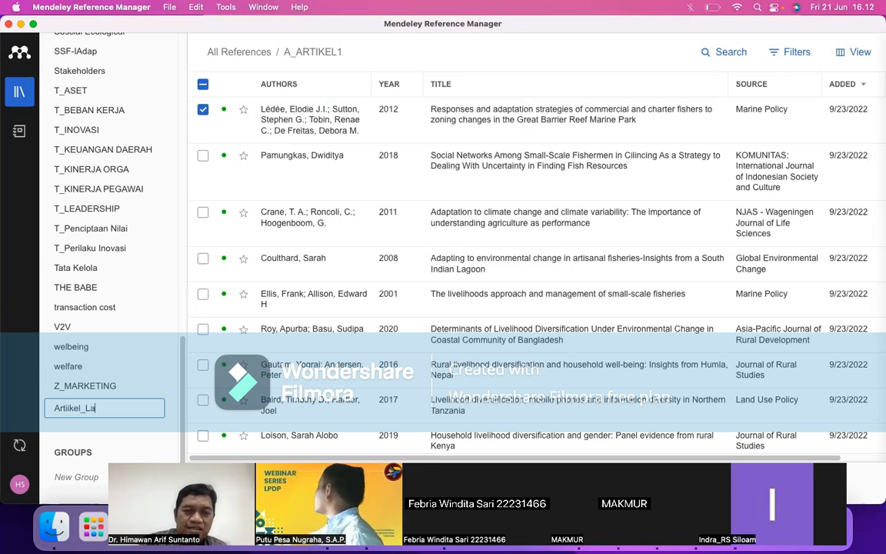
text(tiaha)
key(BackSpace)
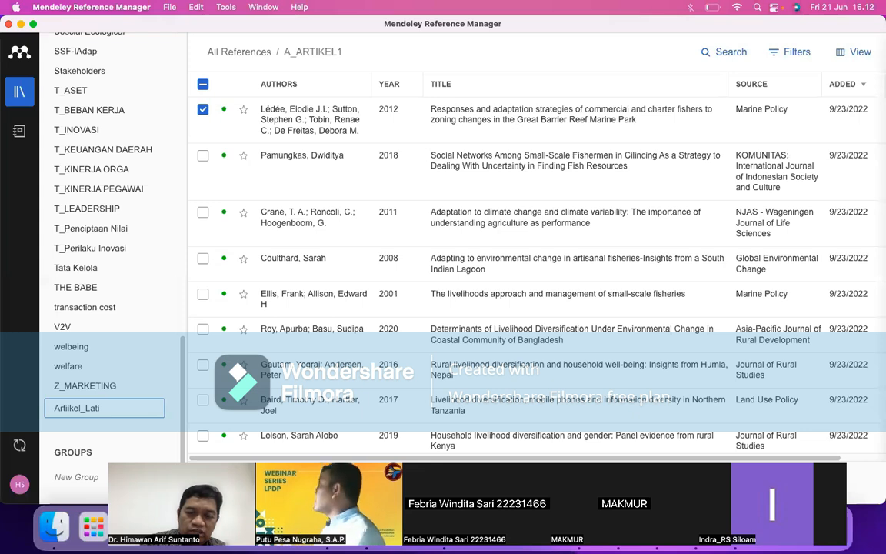
text(an)
key(Return)
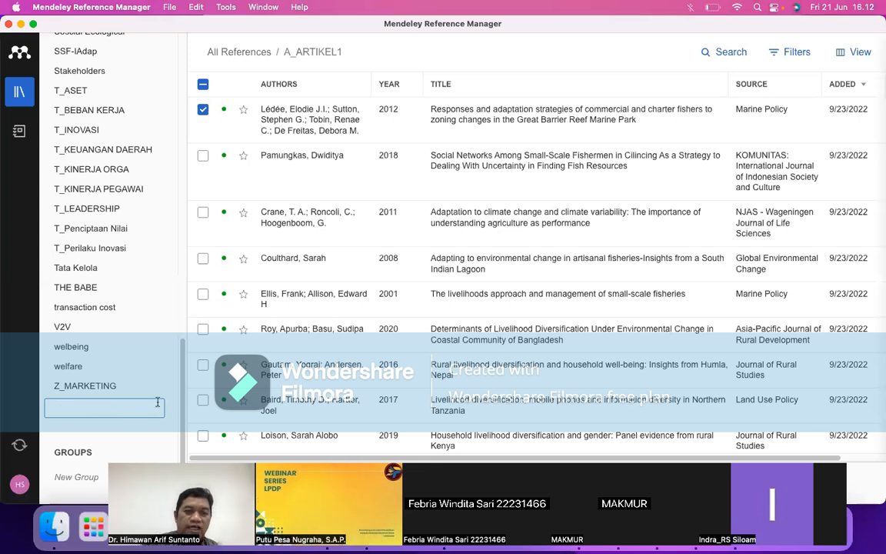
- Find the Artiikel_Latihan collection in the collections list and open it
scroll(166, 303, up, 15)
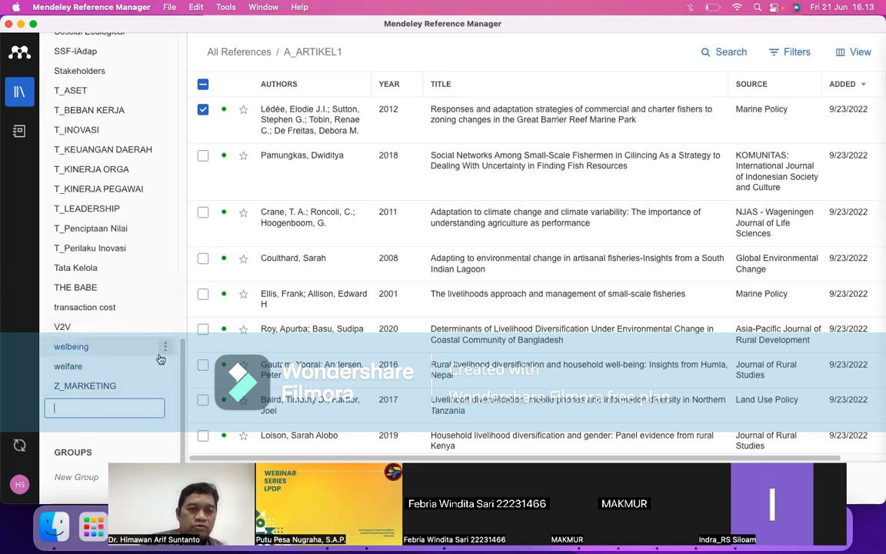
scroll(186, 310, up, 10)
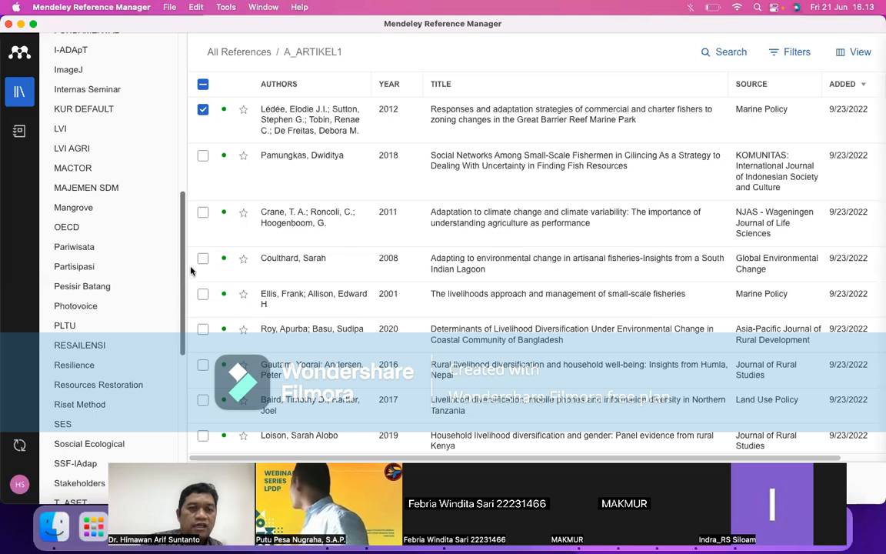
scroll(175, 246, up, 5)
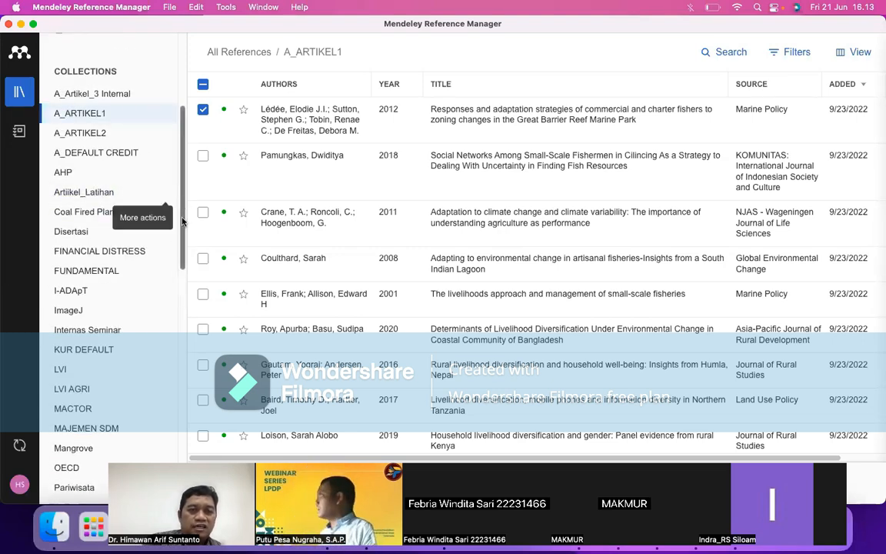
drag(183, 220, 183, 454)
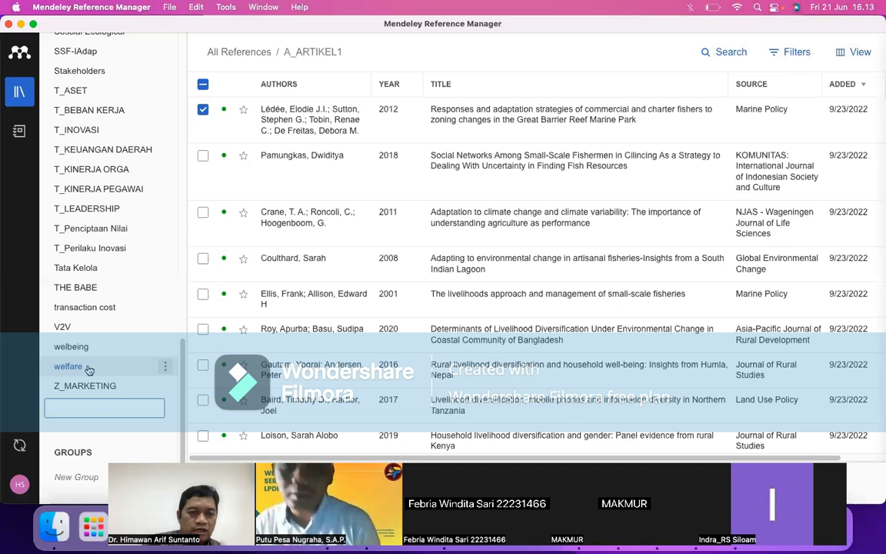
click(91, 410)
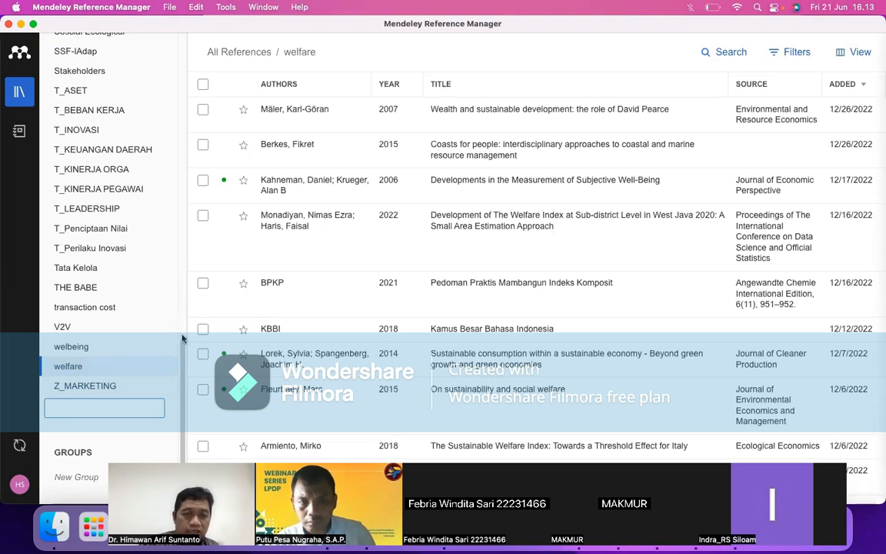
scroll(183, 327, up, 10)
drag(198, 274, 204, 236)
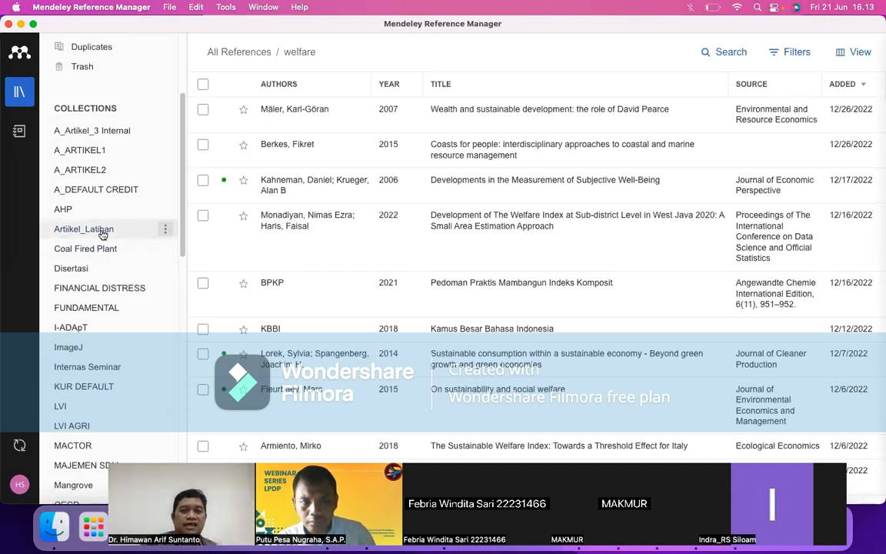
click(102, 234)
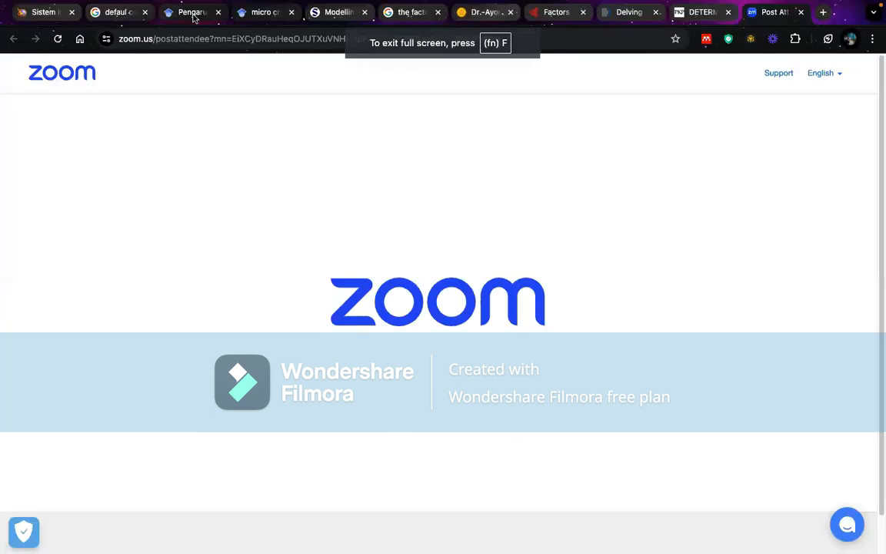
- Switch to Chrome's Google Scholar results for "Pengaruh kepemimpinan tranformasional terhadap perilaku kerja inovatif" and limit them to the custom range 2018–2024
click(194, 17)
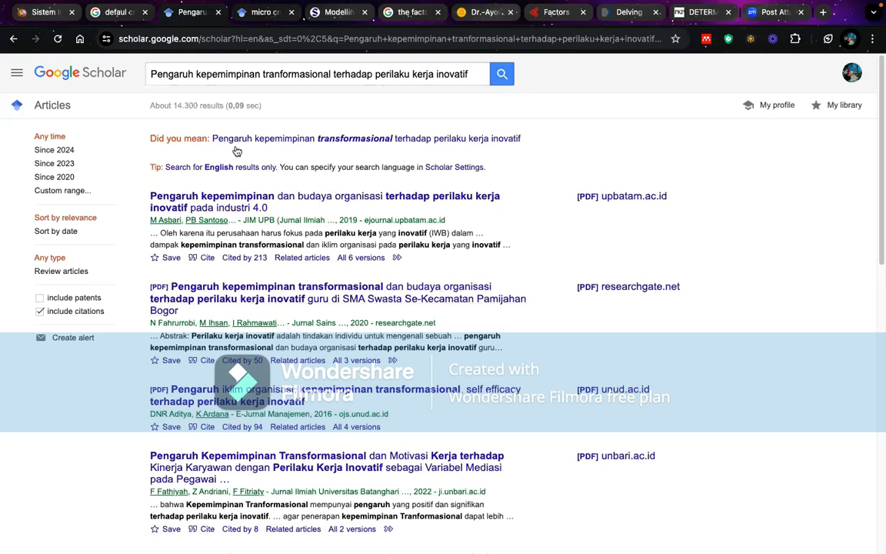
click(55, 178)
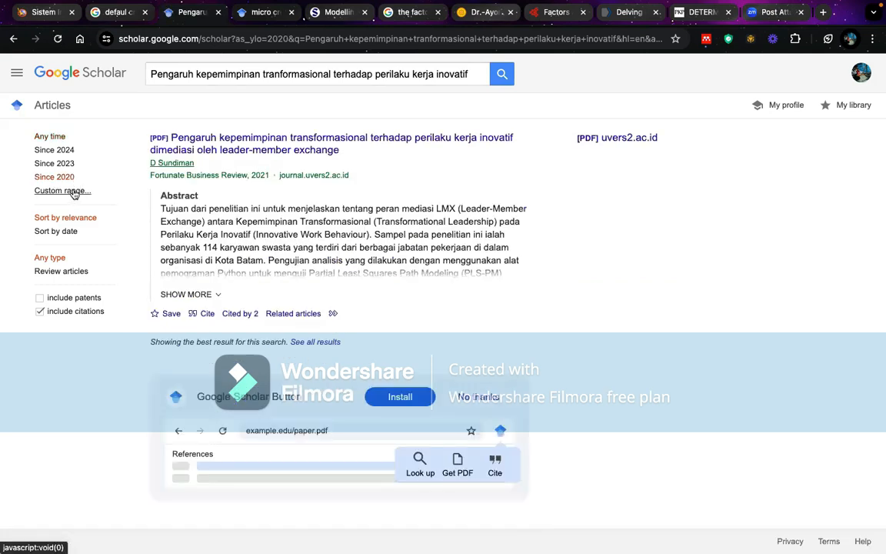
click(73, 192)
drag(69, 210, 40, 212)
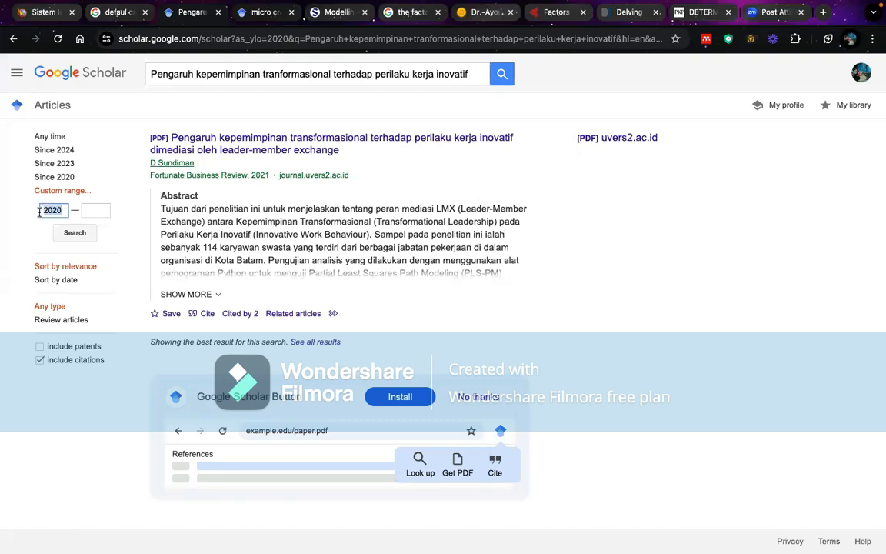
text(2)
click(105, 214)
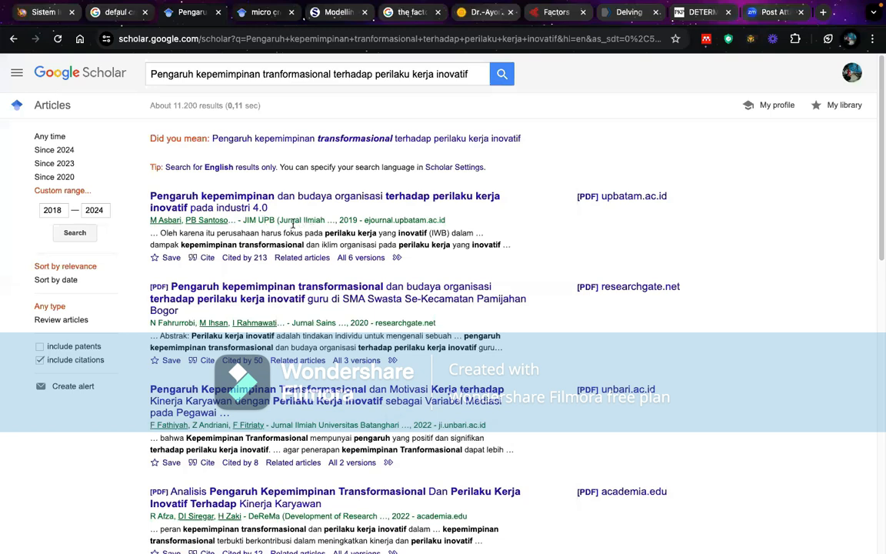
- Highlight the journal and publication year details of the first and third search results to examine their sources
drag(274, 218, 365, 229)
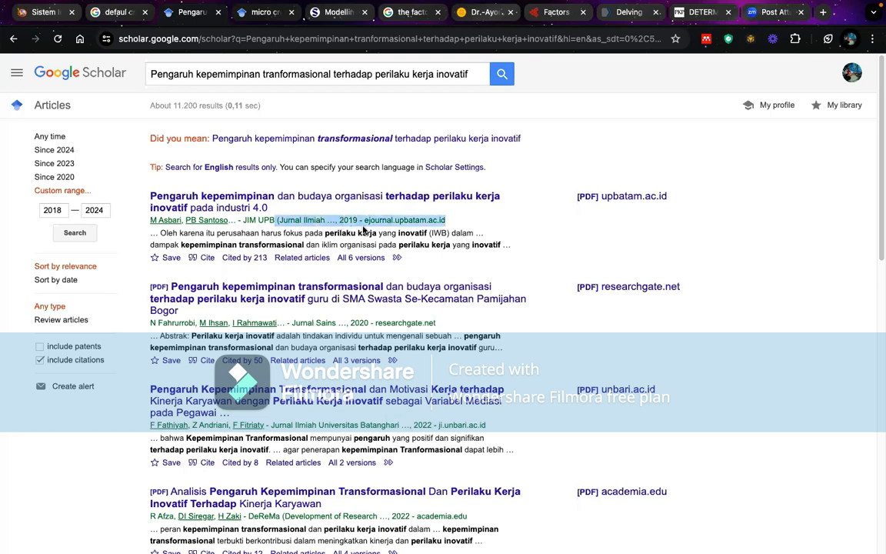
click(303, 320)
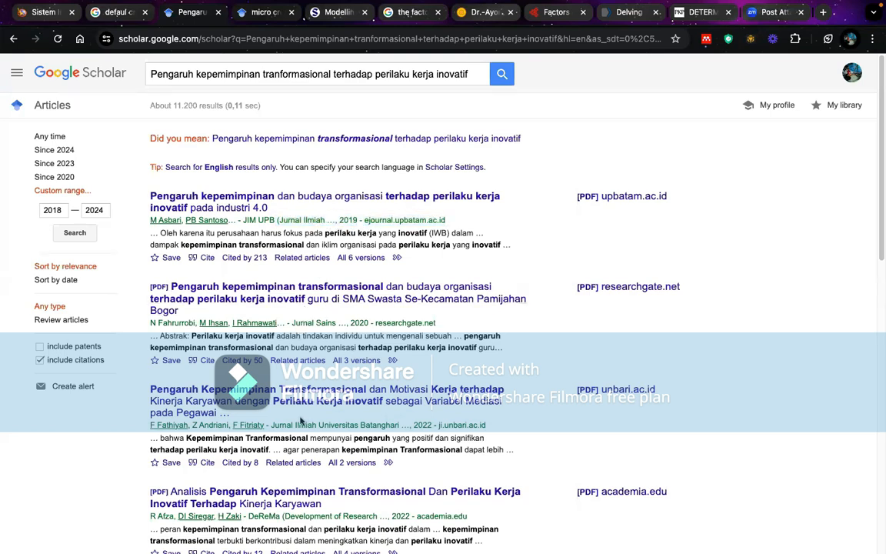
drag(296, 425, 436, 427)
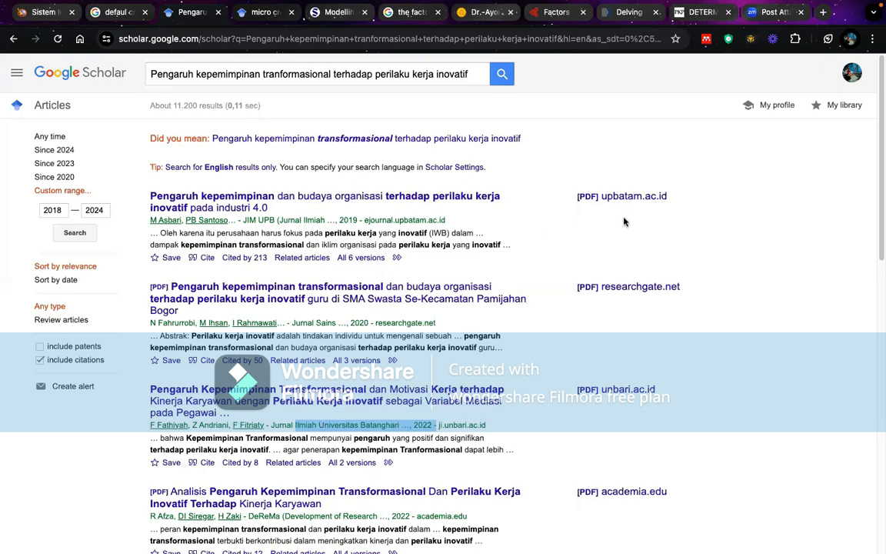
- Open the first result, "Pengaruh kepemimpinan dan budaya organisasi terhadap perilaku kerja inovatif pada industri 4.0", in a new tab and switch to it
right_click(466, 198)
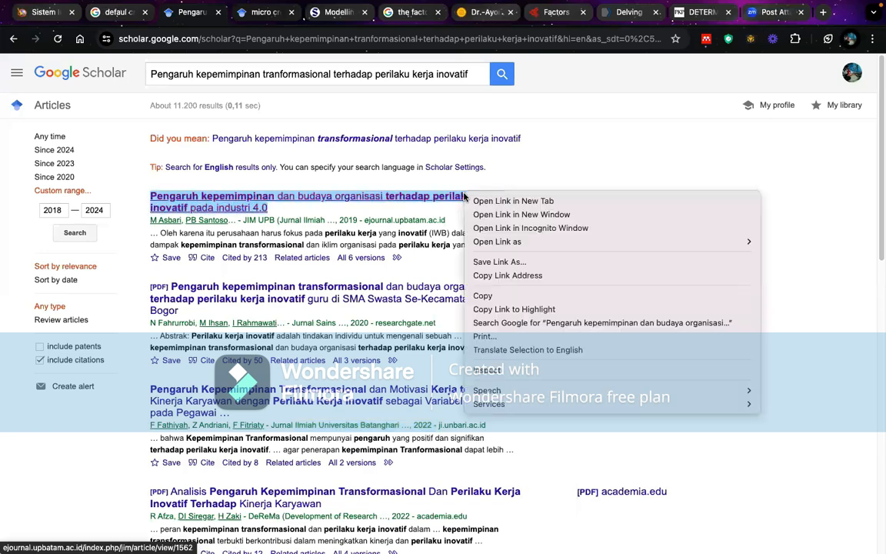
click(482, 201)
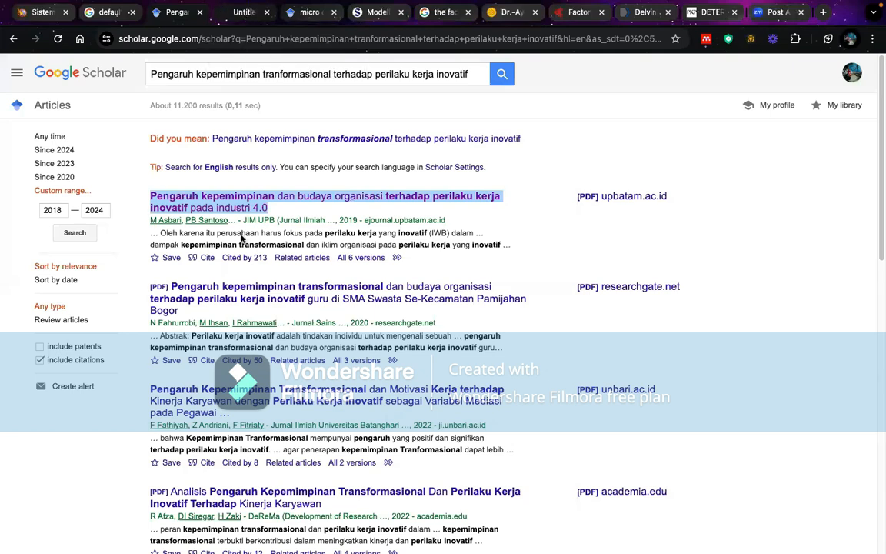
key(ctrl+Tab)
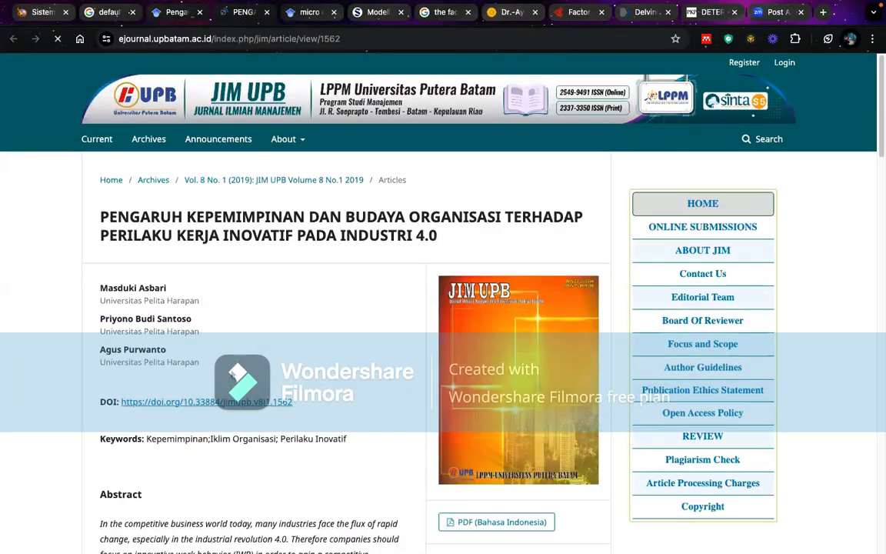
- Open the article's PDF (Bahasa Indonesia) from the journal page and download it
scroll(507, 413, down, 3)
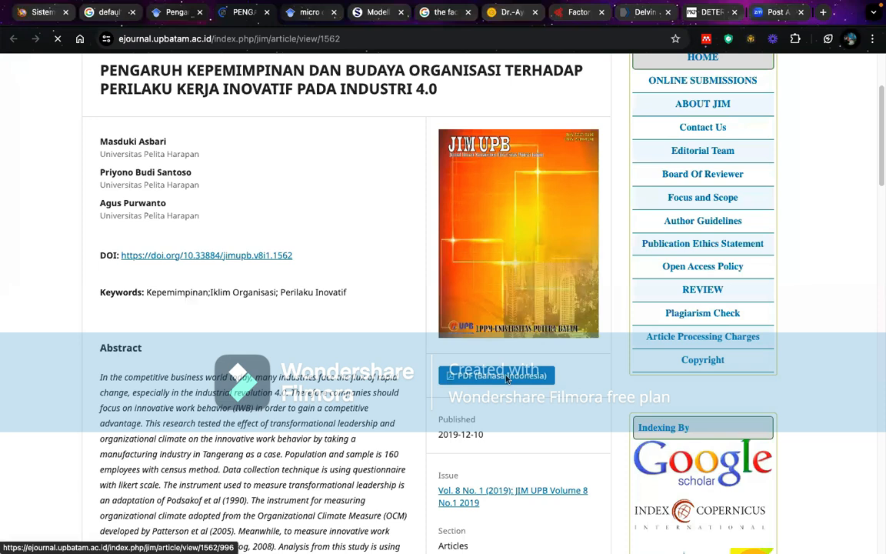
click(507, 378)
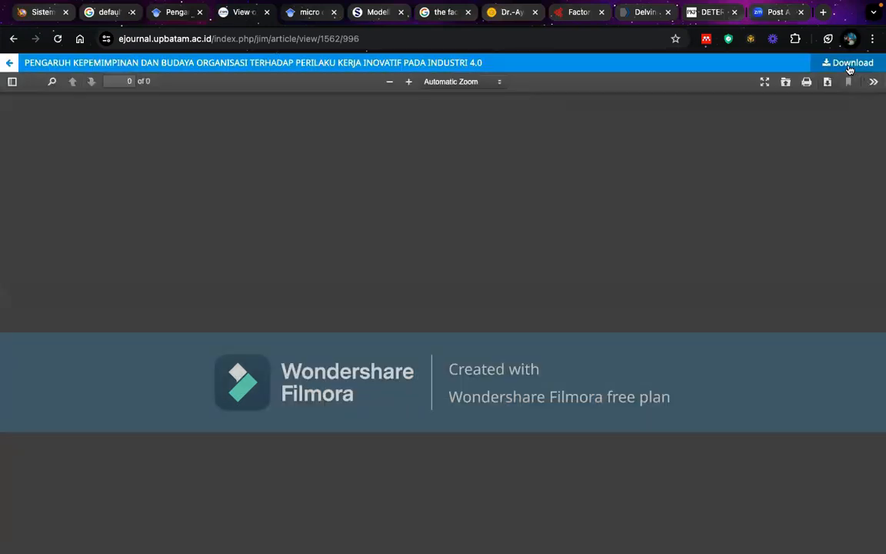
click(835, 65)
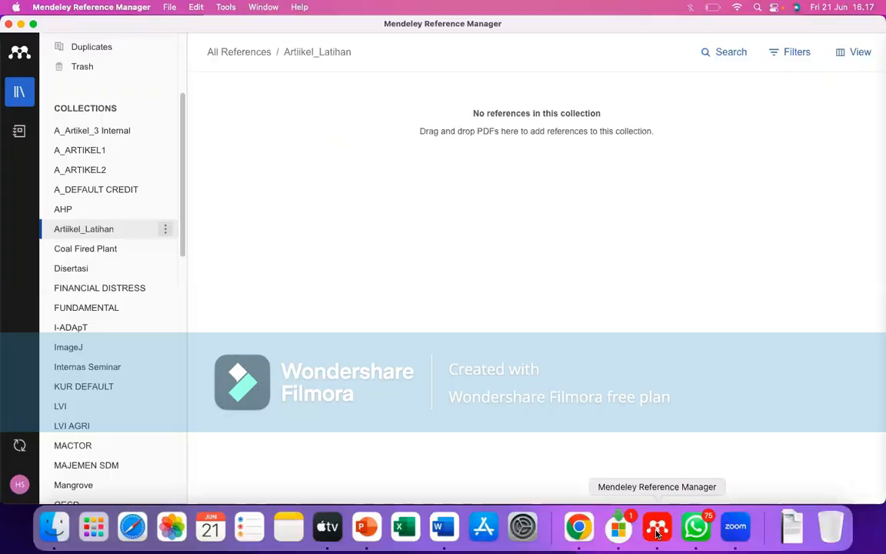
- Import the downloaded file "1562-Article Text-5476-1-10-20191210.pdf" from the Downloads folder into the Artiikel_Latihan collection
scroll(153, 131, up, 5)
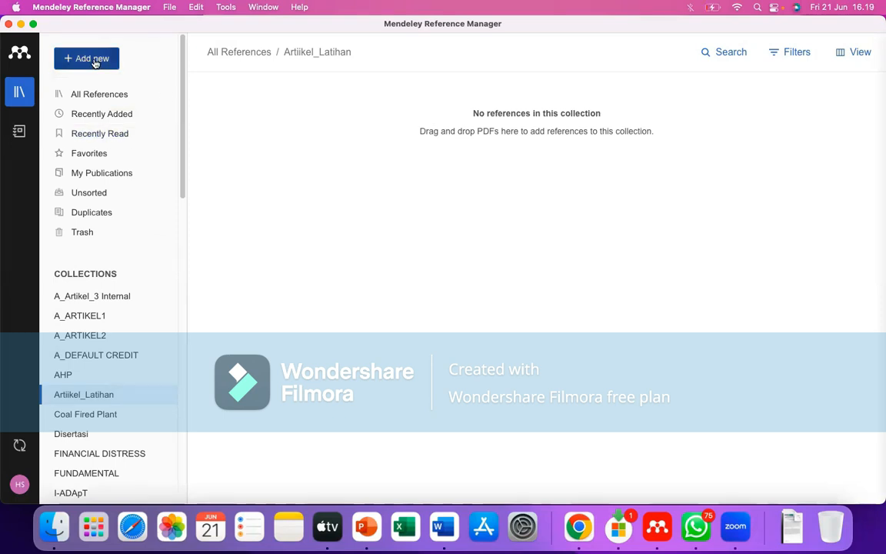
click(93, 60)
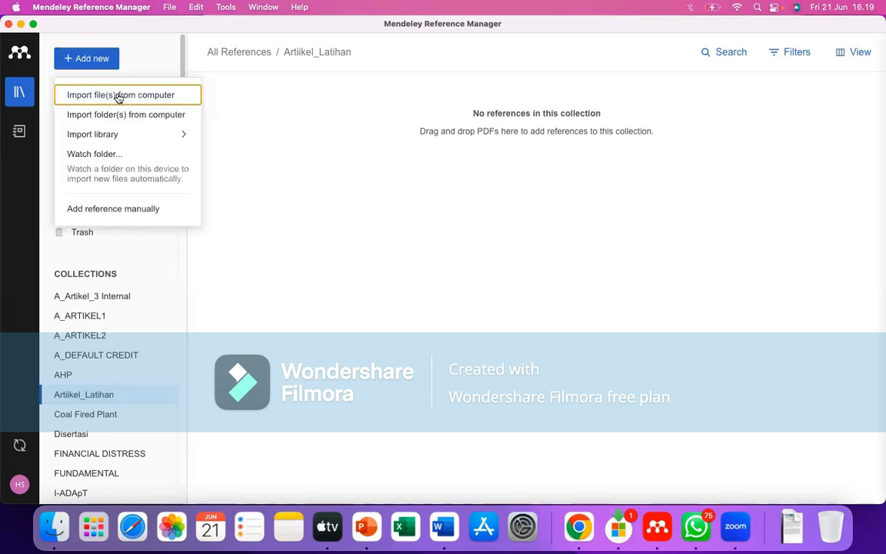
click(159, 96)
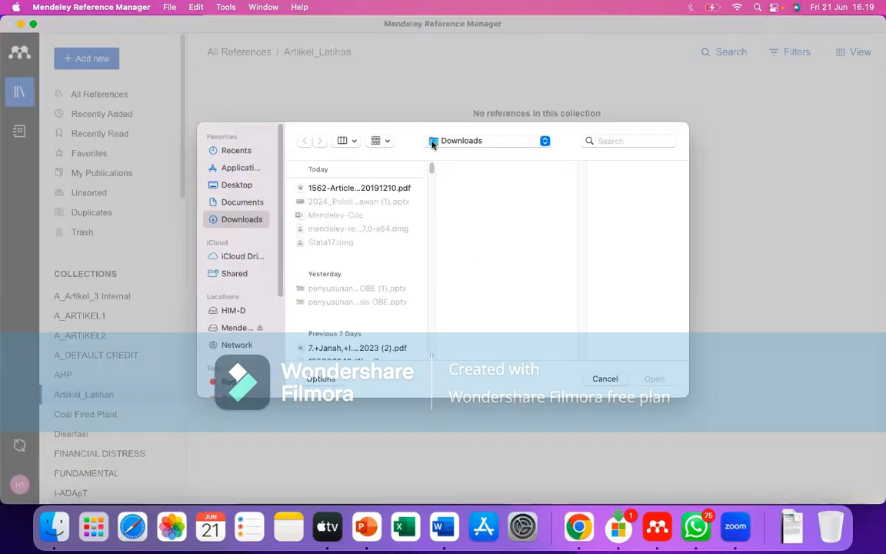
click(475, 143)
click(476, 143)
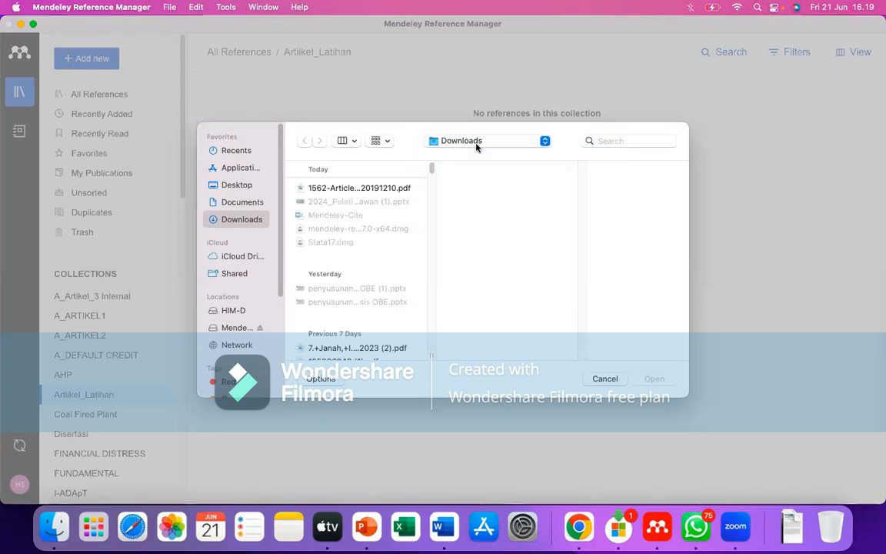
click(338, 190)
drag(401, 197, 402, 194)
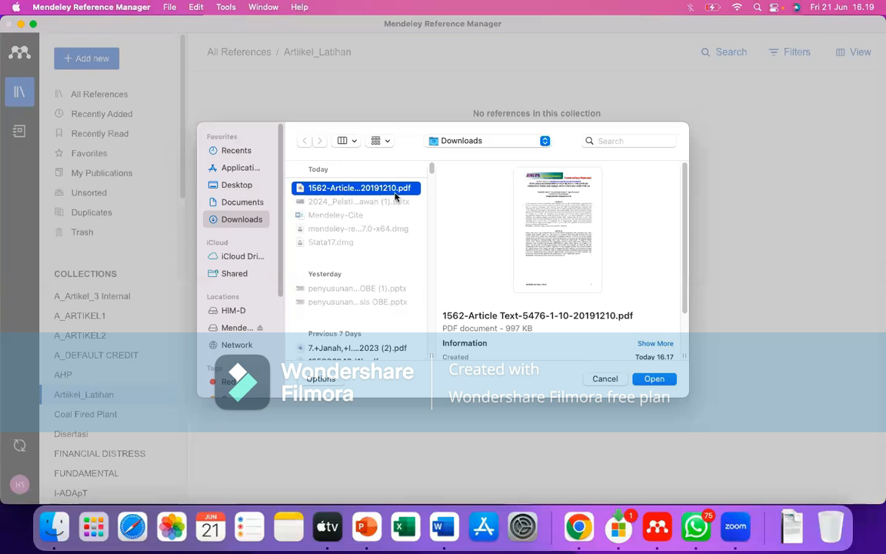
click(653, 379)
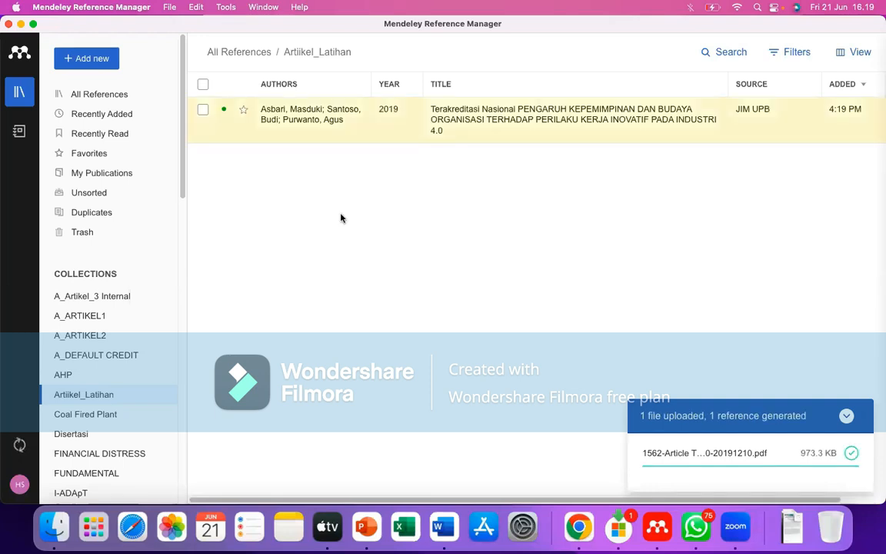
- Import the JMIF Vol.3 No.2 2023 article PDF from the Downloads folder into the Artiikel_Latihan collection
click(92, 61)
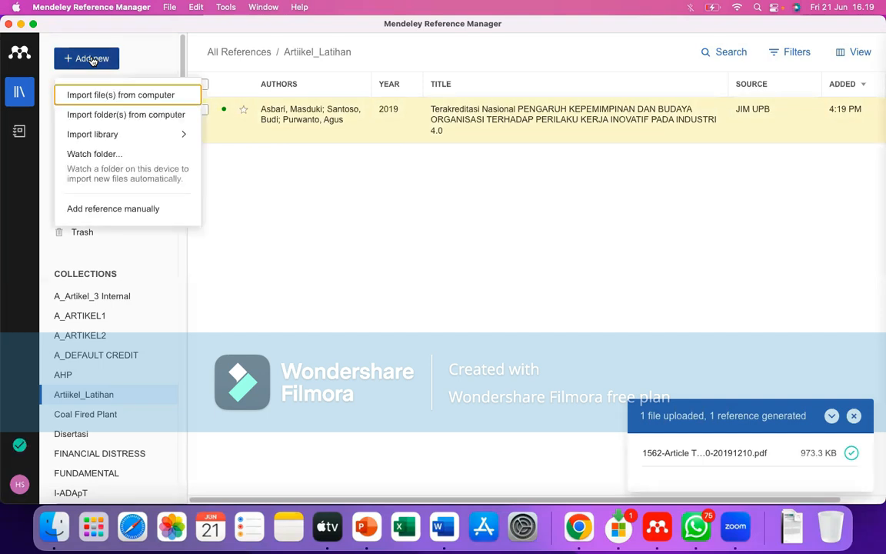
click(106, 97)
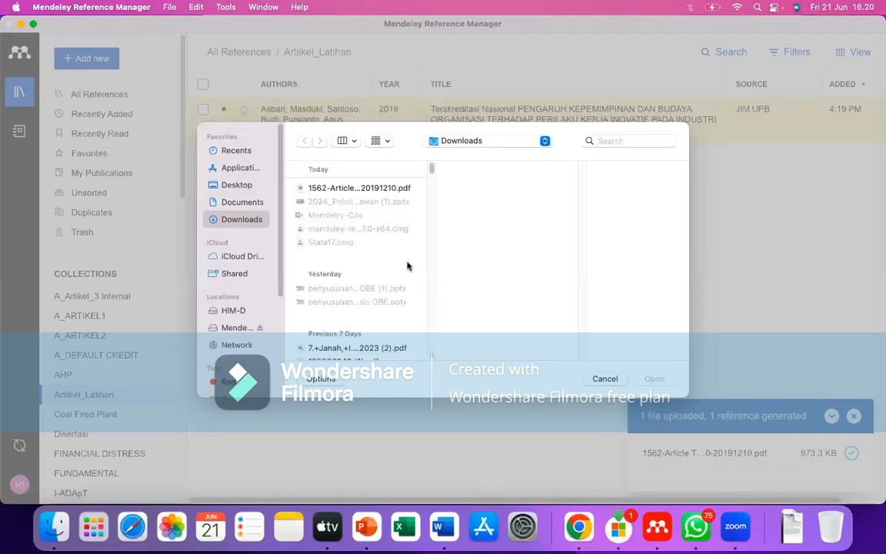
scroll(407, 291, down, 1)
scroll(407, 289, down, 5)
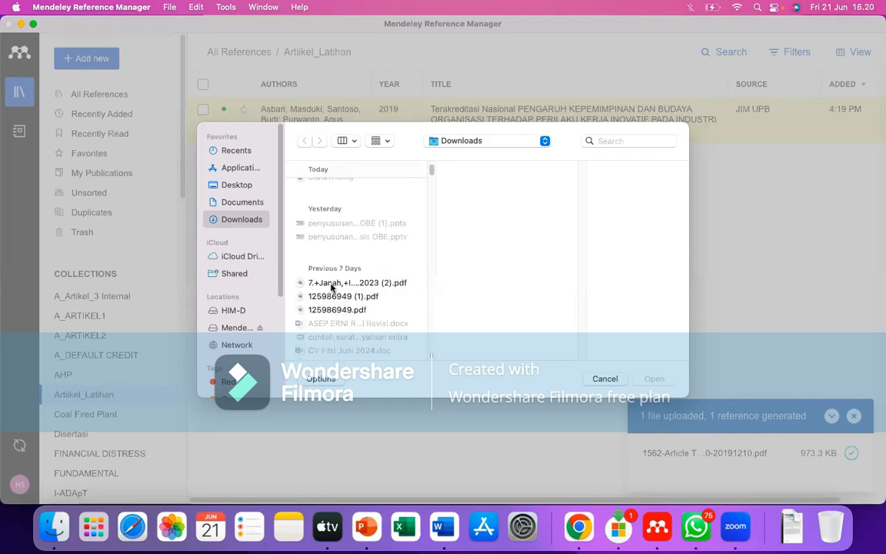
click(370, 287)
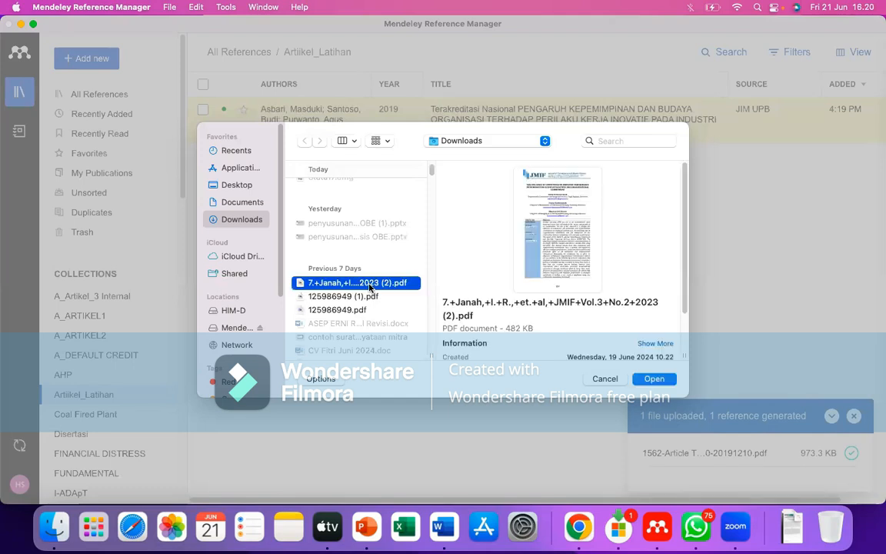
mouse_move(553, 238)
click(654, 378)
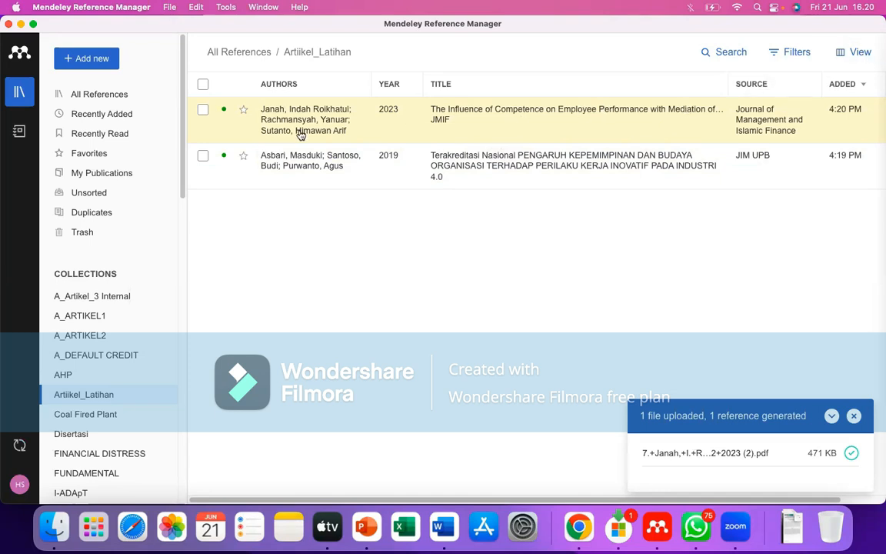
- Examine the details of the 2023 and 2019 references, highlight parts of the 2019 title, and dismiss the upload notification
click(277, 113)
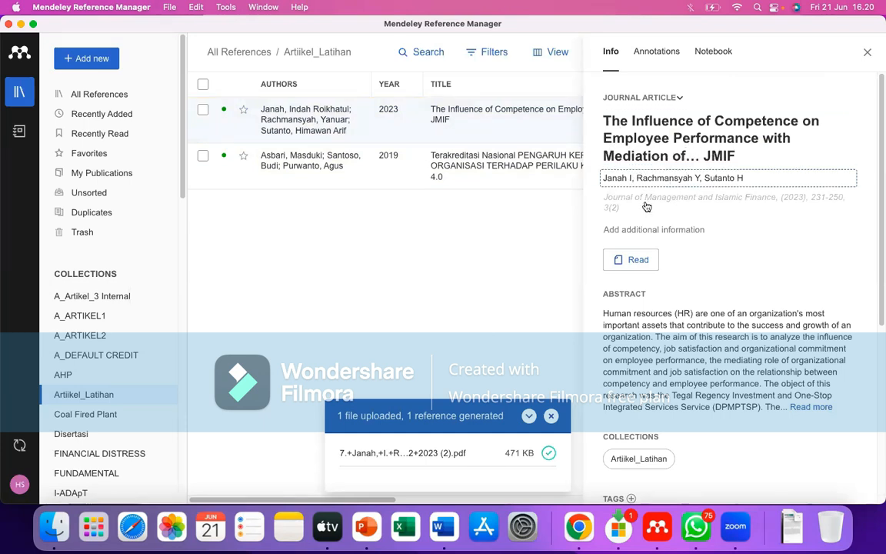
click(283, 164)
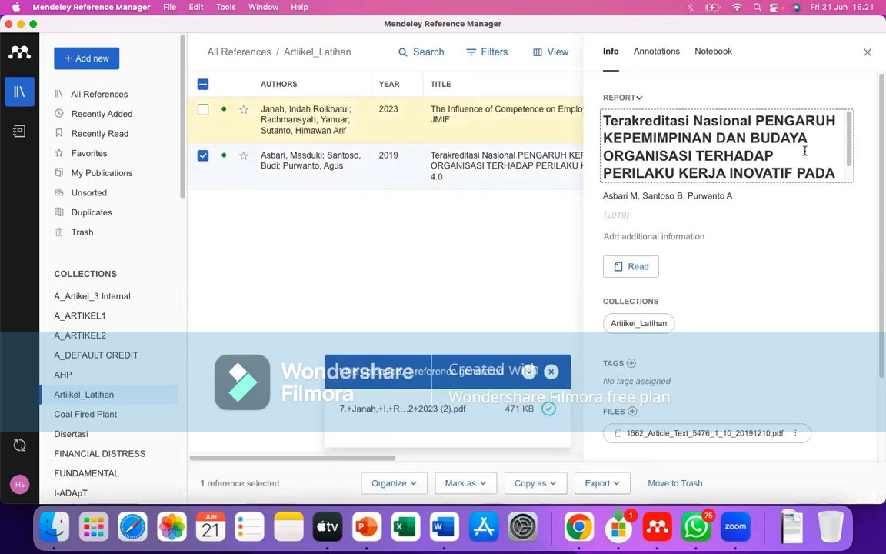
drag(752, 121, 613, 111)
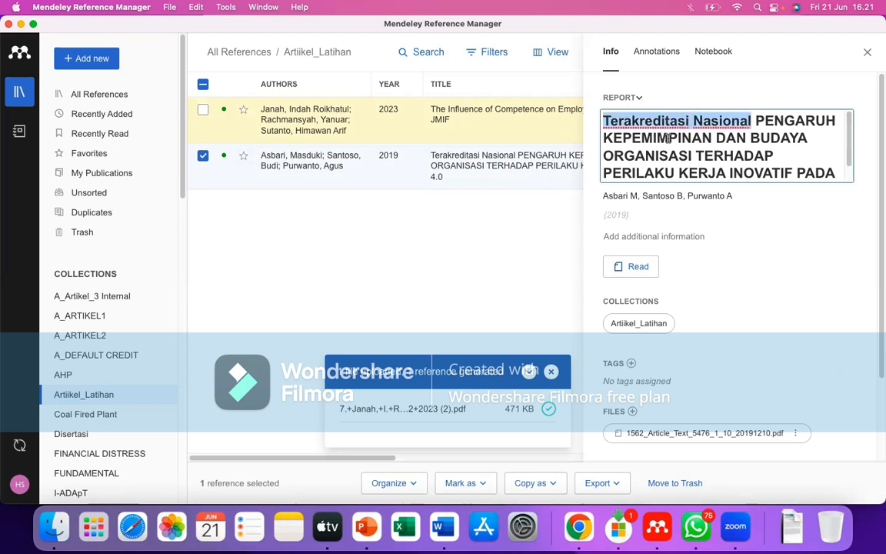
click(603, 123)
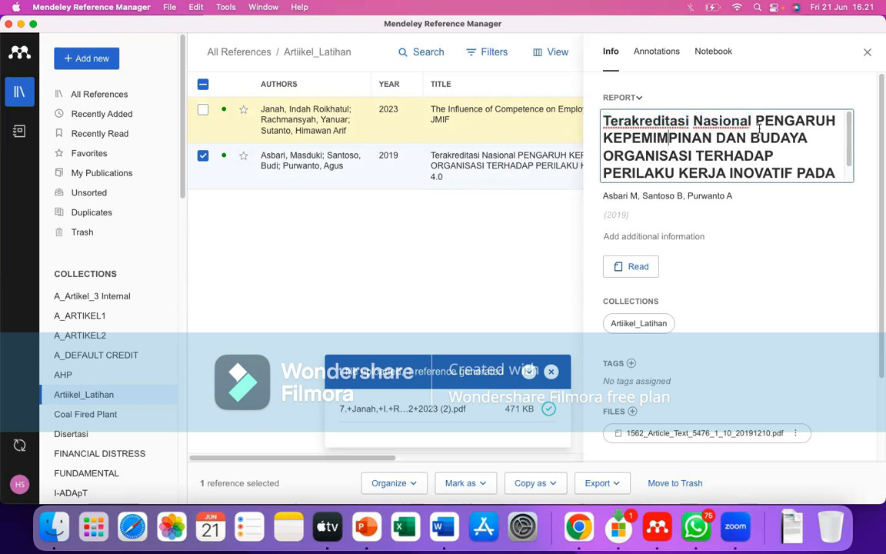
drag(758, 123, 842, 178)
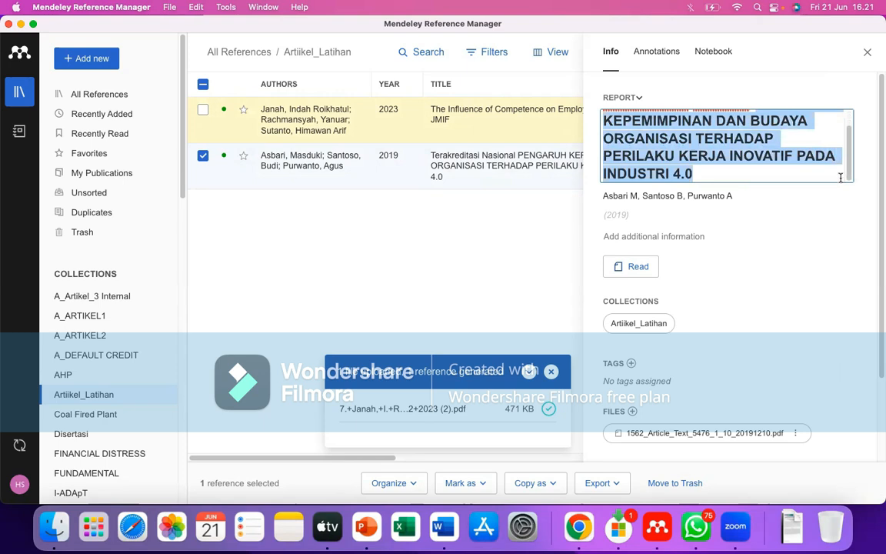
scroll(674, 150, up, 2)
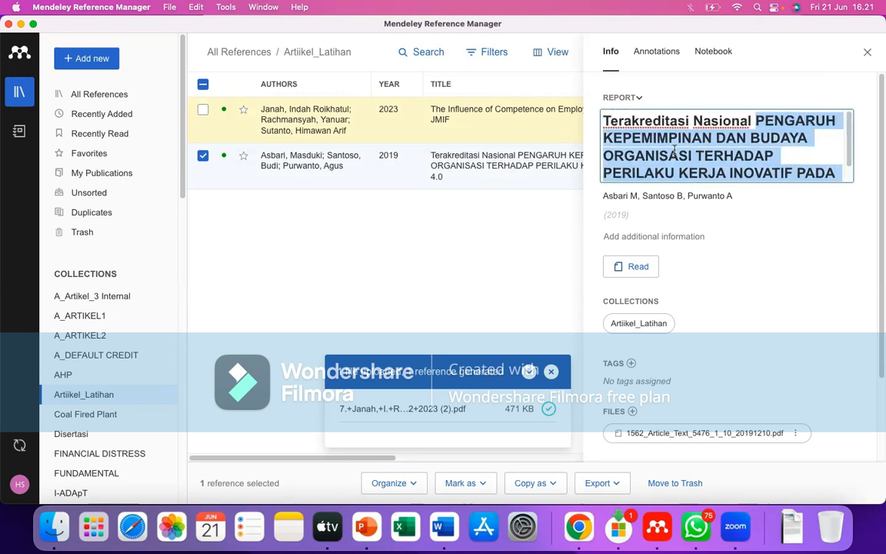
click(750, 123)
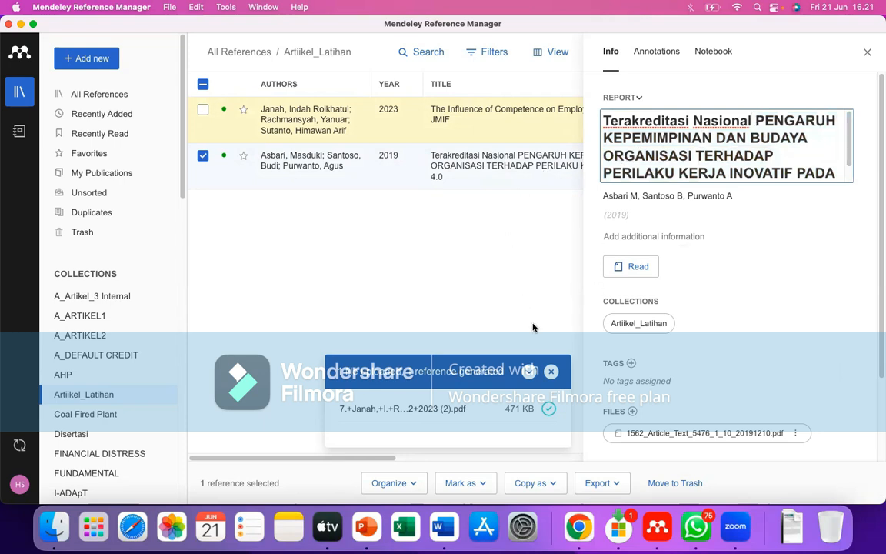
click(551, 371)
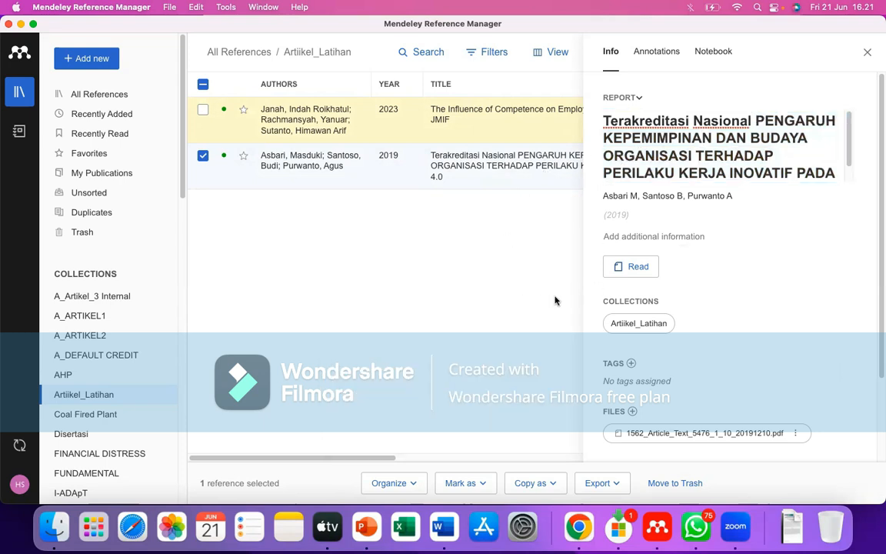
- Open the 2019 article in the reader and review its details, including the attached file, URL and author list
click(627, 268)
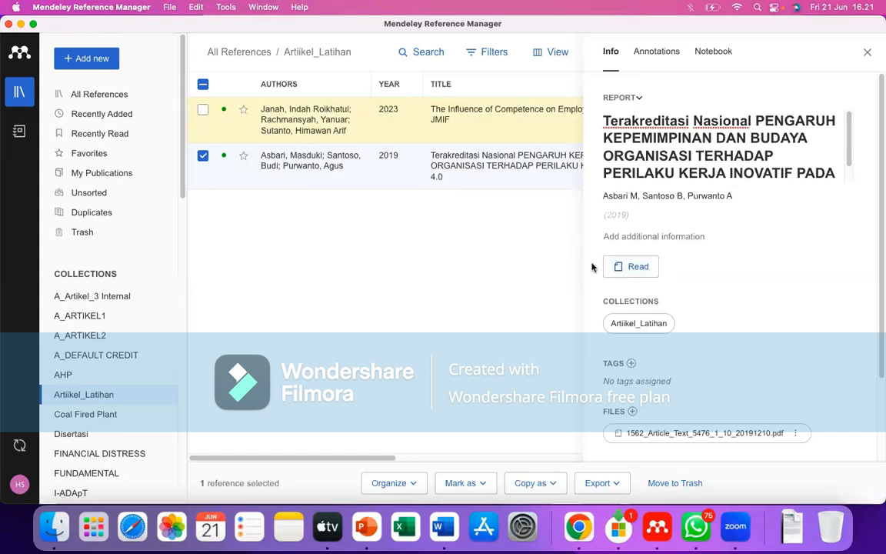
click(638, 268)
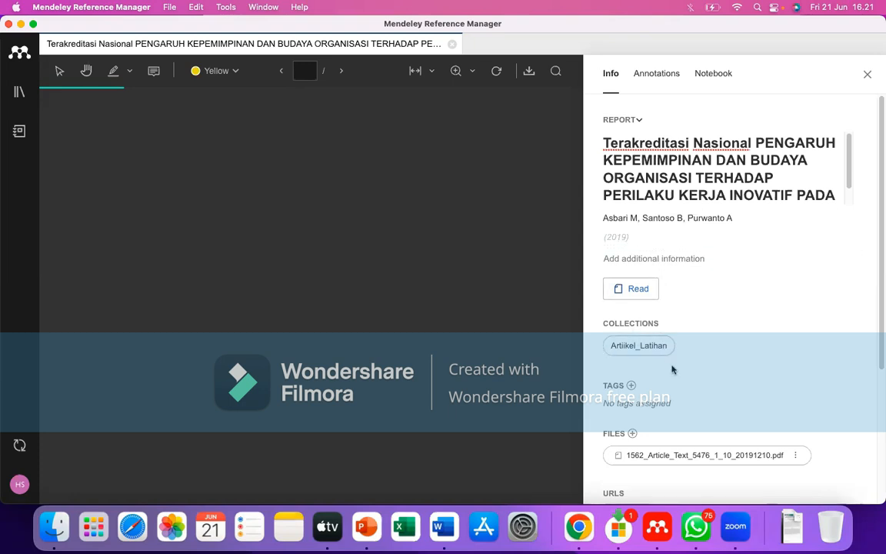
scroll(672, 371, down, 2)
scroll(672, 371, down, 3)
scroll(673, 370, down, 1)
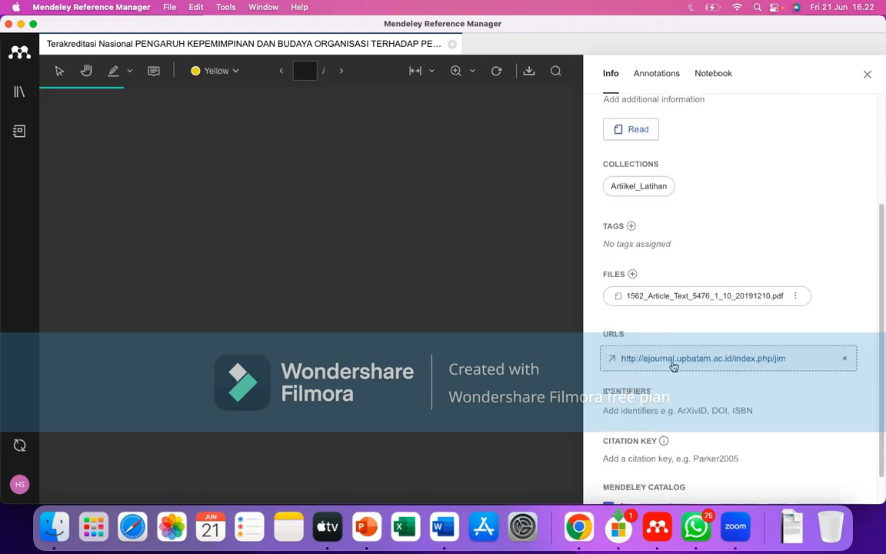
scroll(668, 369, down, 1)
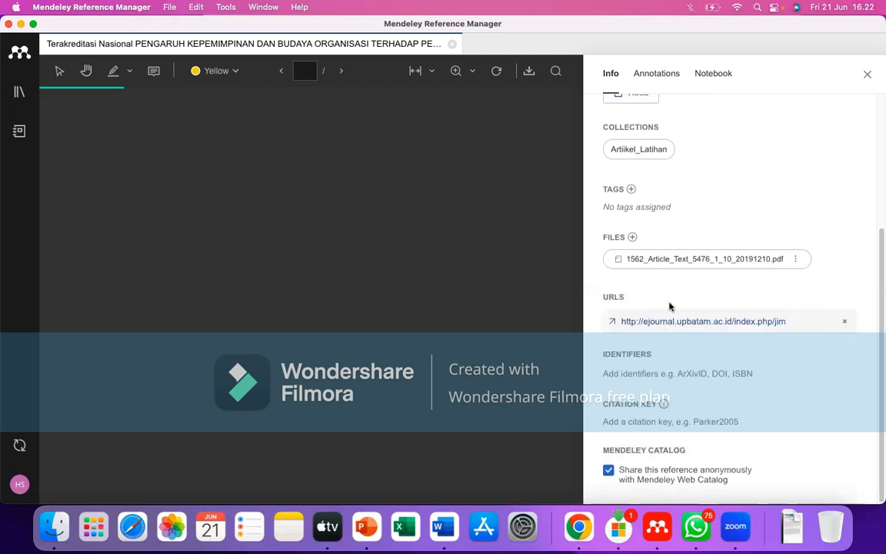
scroll(669, 307, up, 4)
scroll(679, 247, up, 2)
click(675, 216)
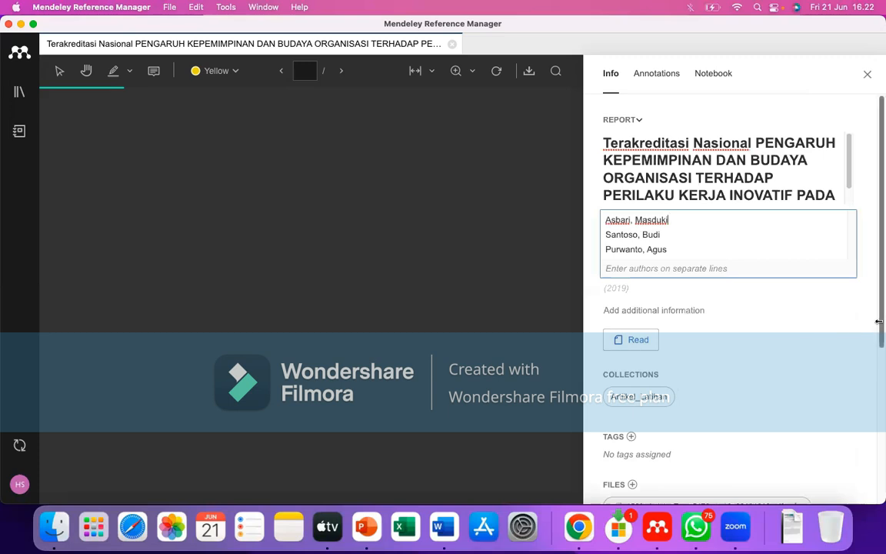
- Delete the words "Terakreditasi Nasional" from the start of the 2019 article's title so it begins with "PENGARUH KEPEMIMPINAN"
click(679, 142)
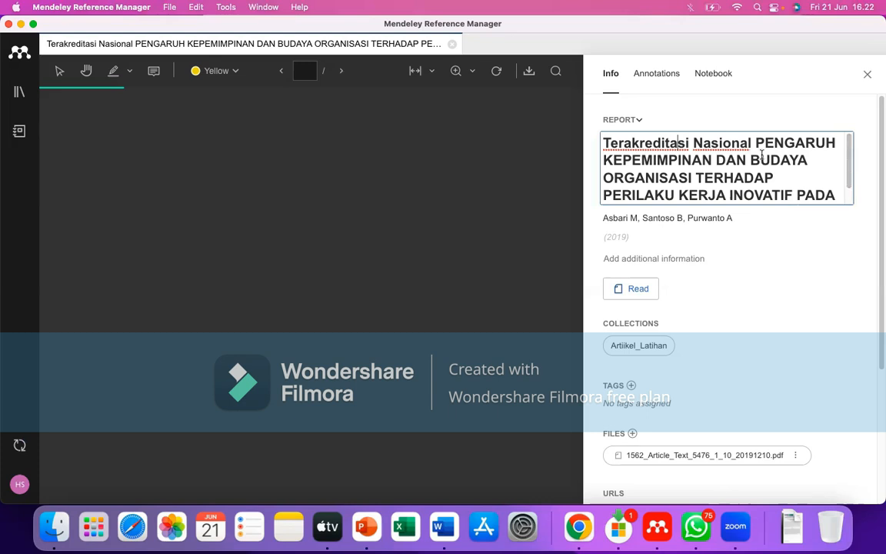
drag(756, 142, 590, 144)
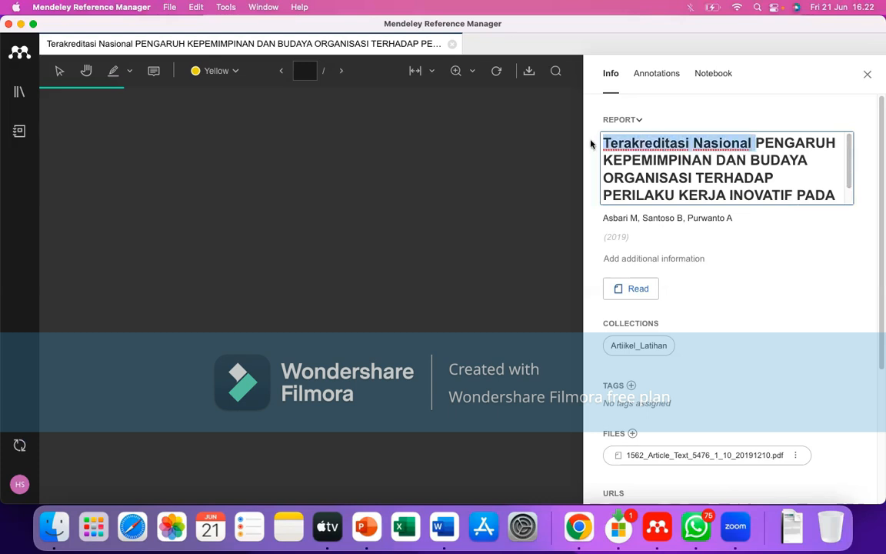
key(BackSpace)
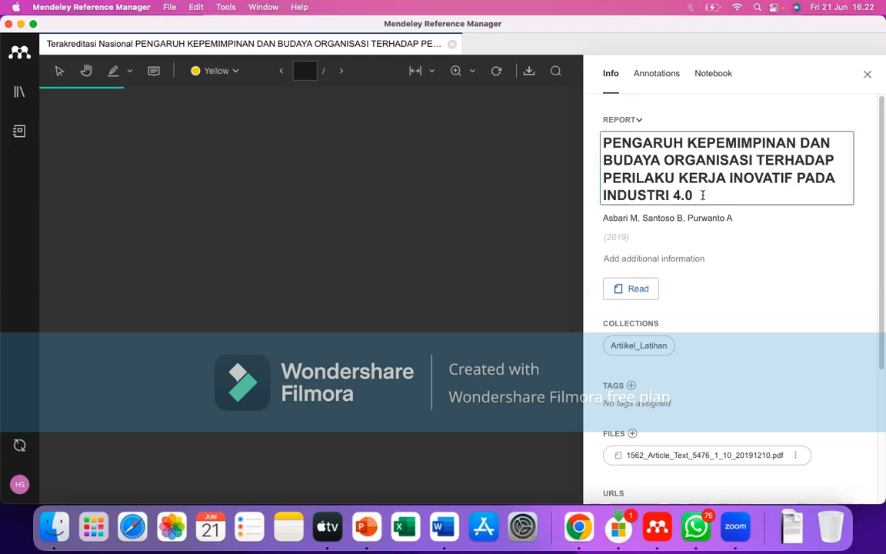
drag(658, 189, 608, 152)
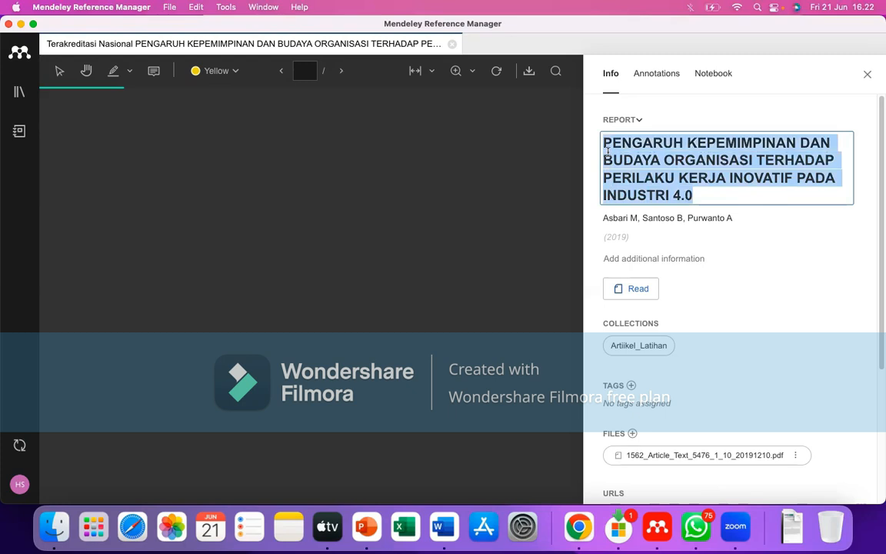
key(Left)
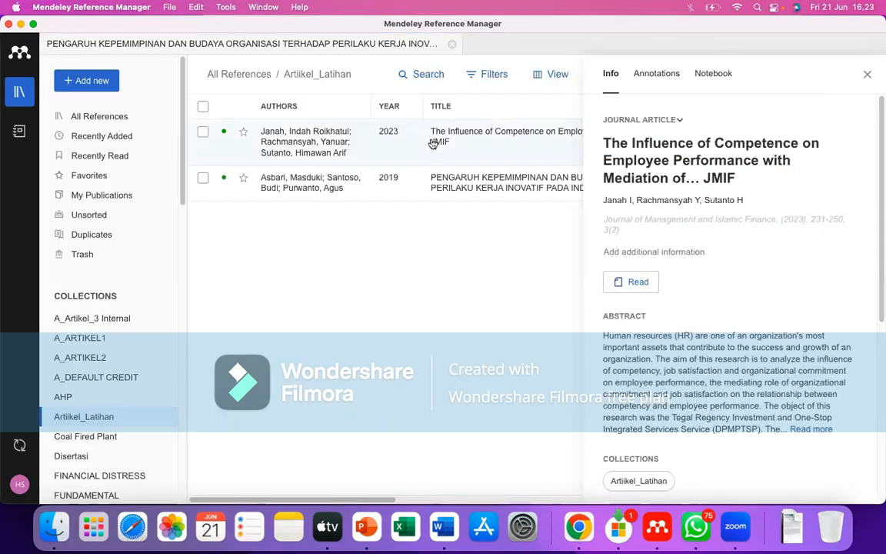
- Open the 2023 article "The Influence of Competence on Employee Performance" in the reader from the collection list
double_click(341, 141)
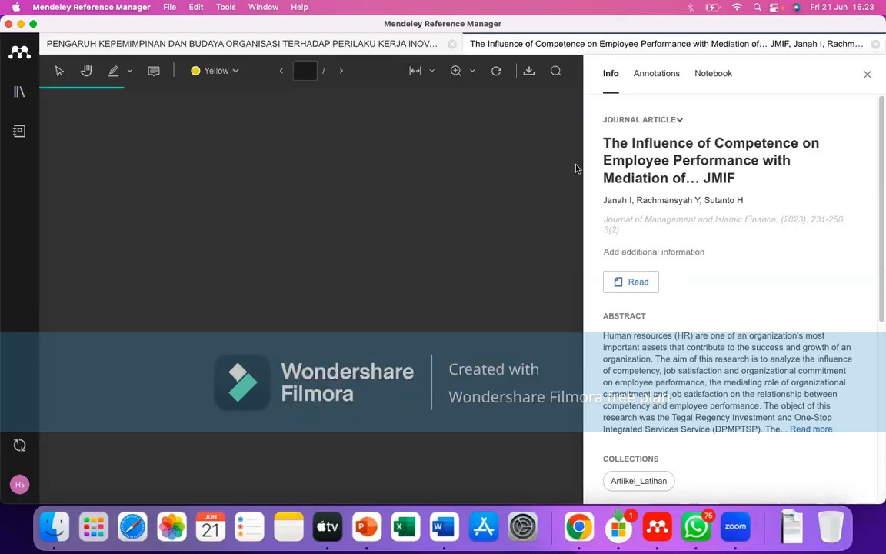
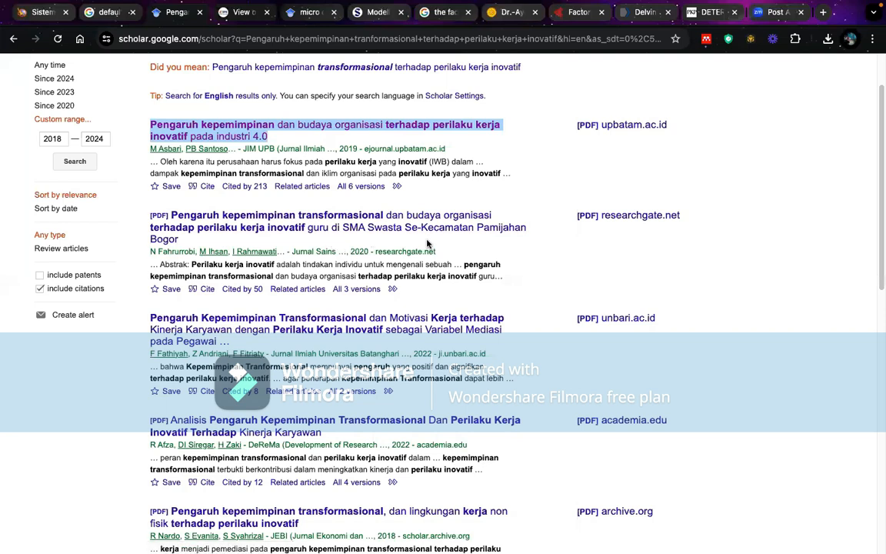
- In Chrome's Google Scholar results, open the third result, "Pengaruh Kepemimpinan Transformasional dan Motivasi Kerja terhadap Kinerja Karyawan", in a new tab and switch to it
right_click(476, 327)
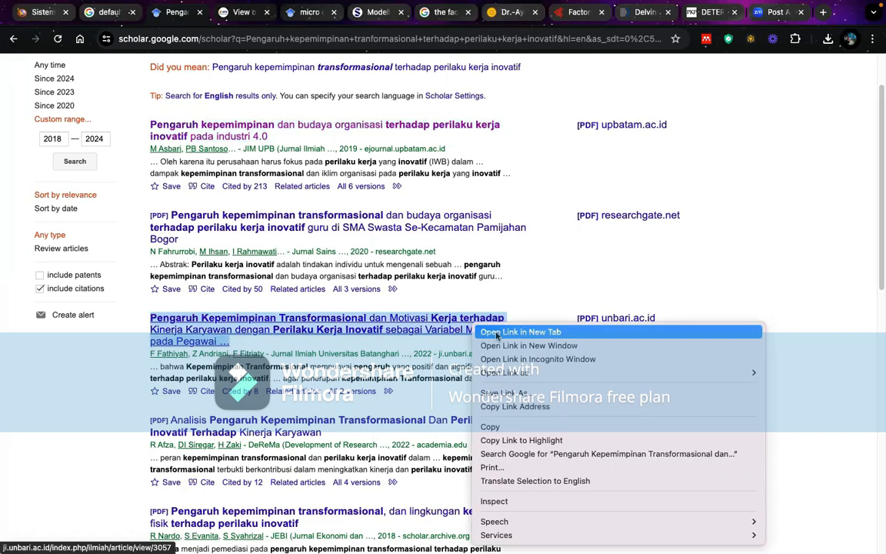
click(496, 332)
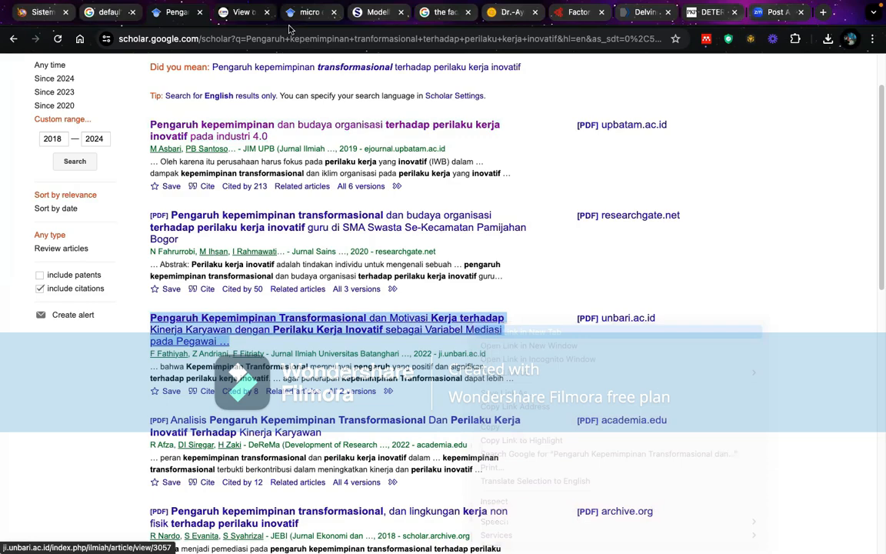
click(290, 12)
- Open the full-text PDF from the end of the 2022 Universitas Batanghari article page and download 3057-7895-1-PB.pdf
scroll(493, 350, down, 20)
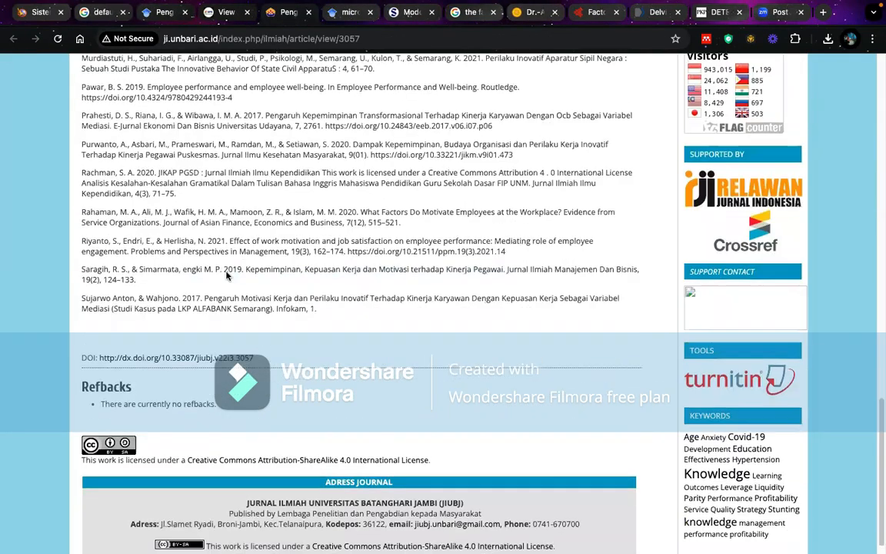
scroll(226, 271, down, 1)
scroll(227, 271, up, 5)
scroll(226, 271, down, 5)
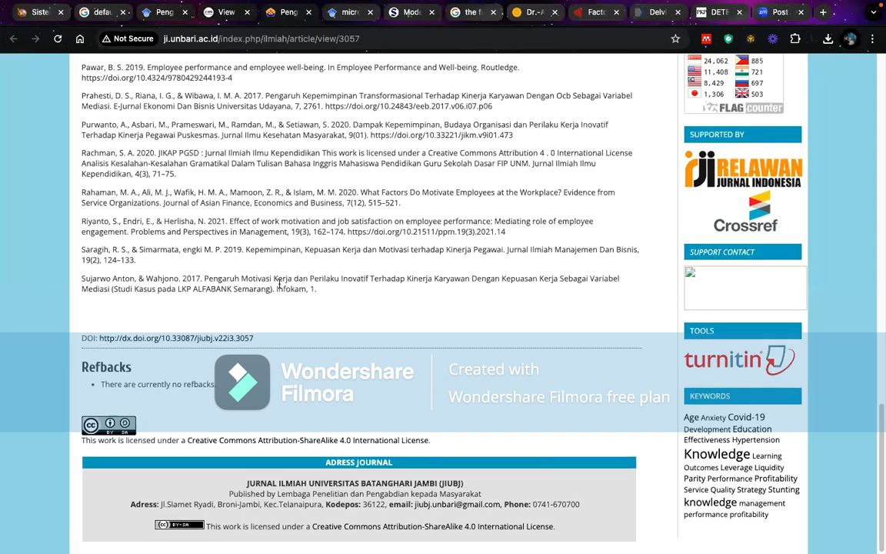
scroll(279, 285, up, 15)
click(87, 239)
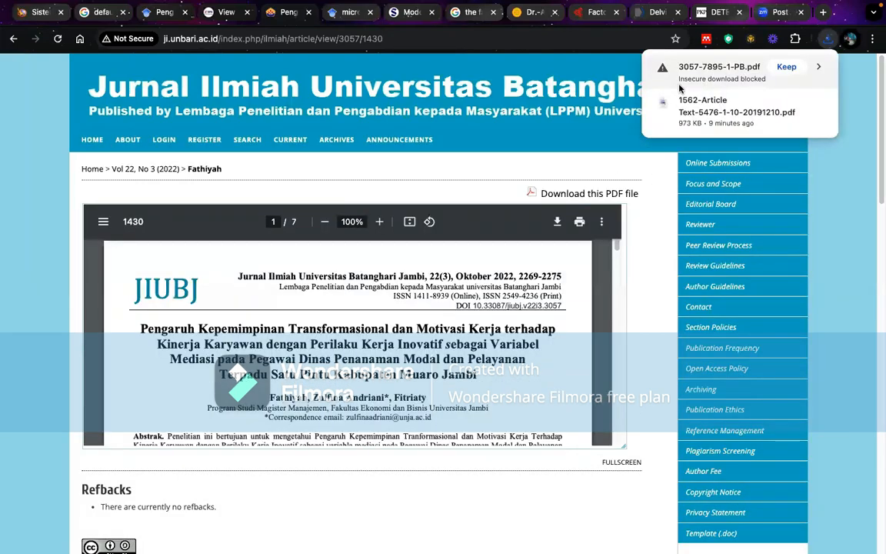
- From the "micro credit default" Scholar results, open the first result, "Predicting microfinance credit default", in a new tab and switch to it
click(323, 13)
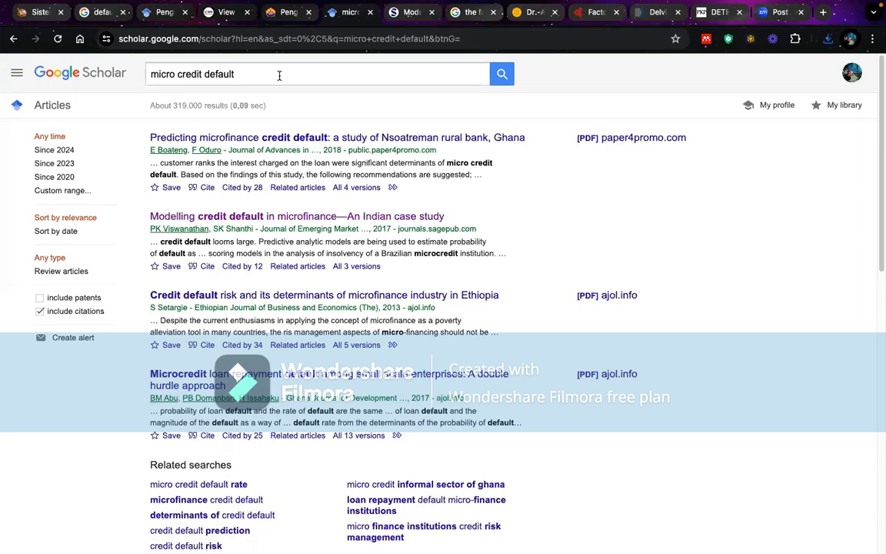
drag(248, 77, 151, 71)
click(244, 76)
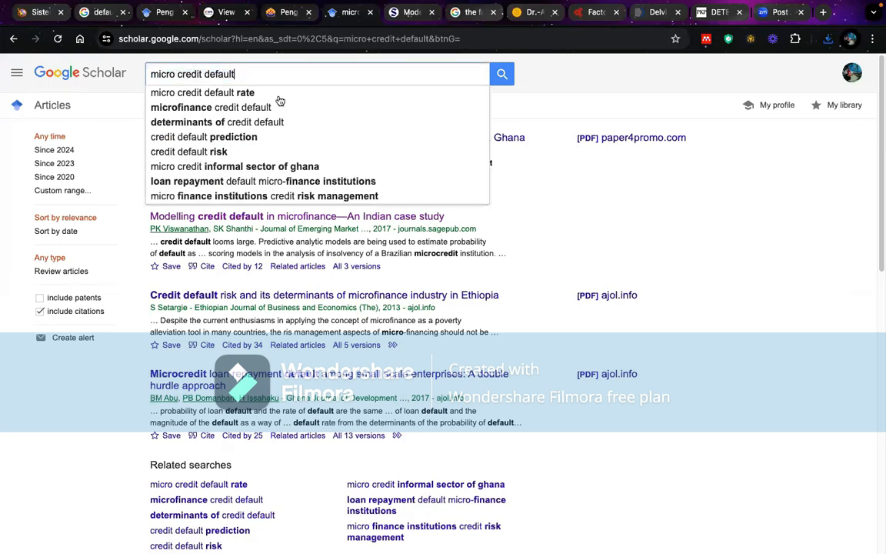
click(561, 111)
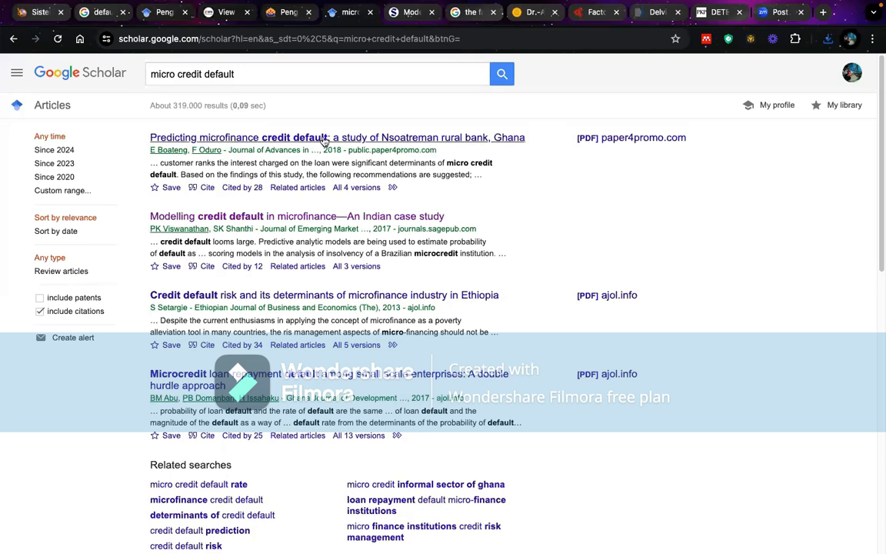
drag(246, 76, 143, 70)
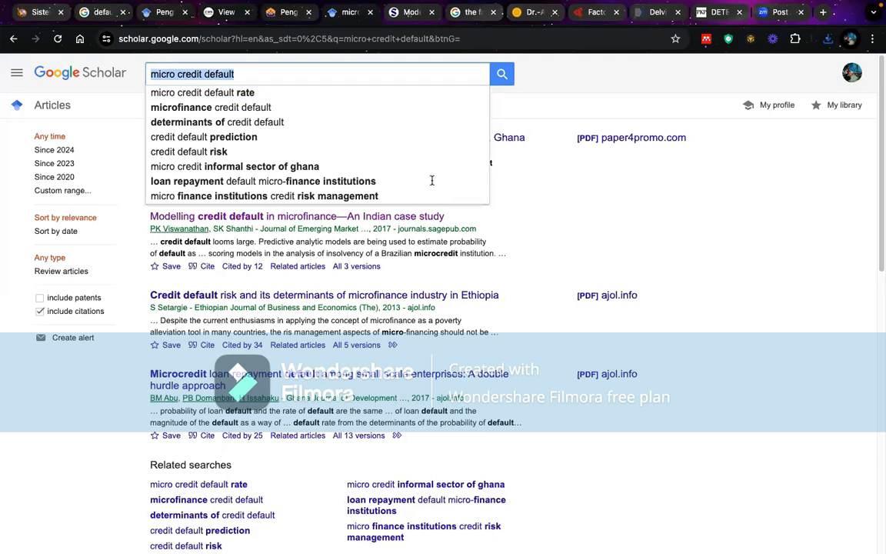
click(534, 238)
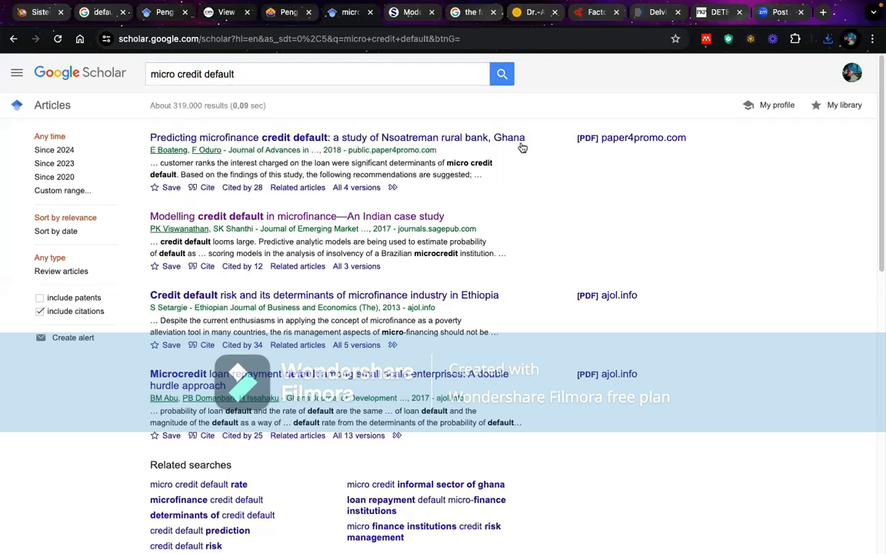
right_click(511, 136)
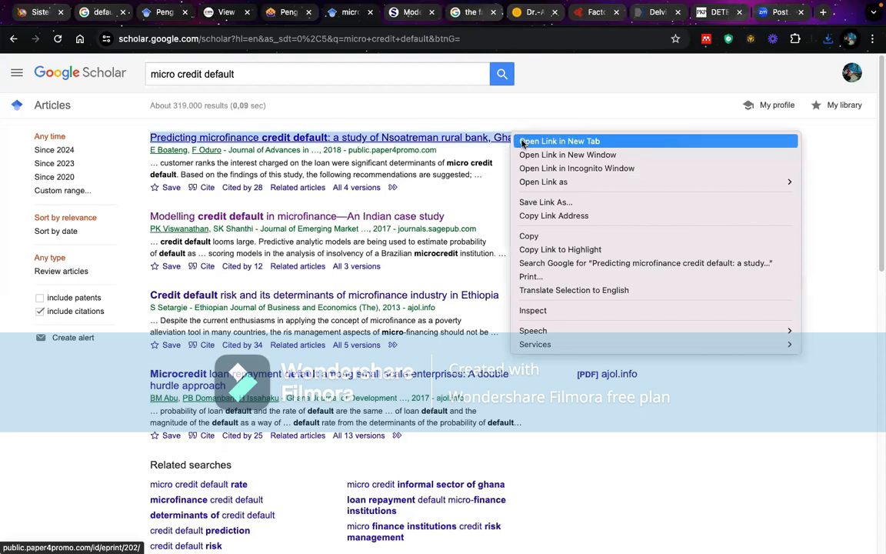
click(532, 144)
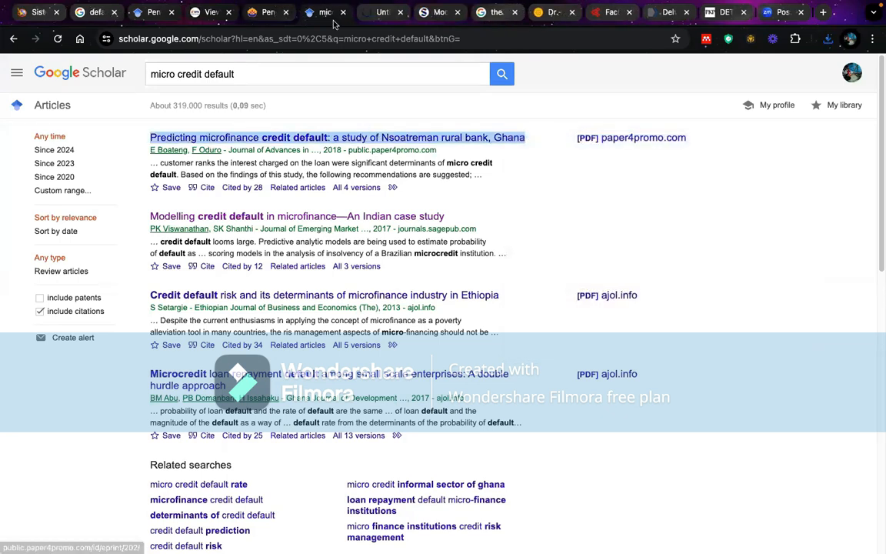
click(375, 15)
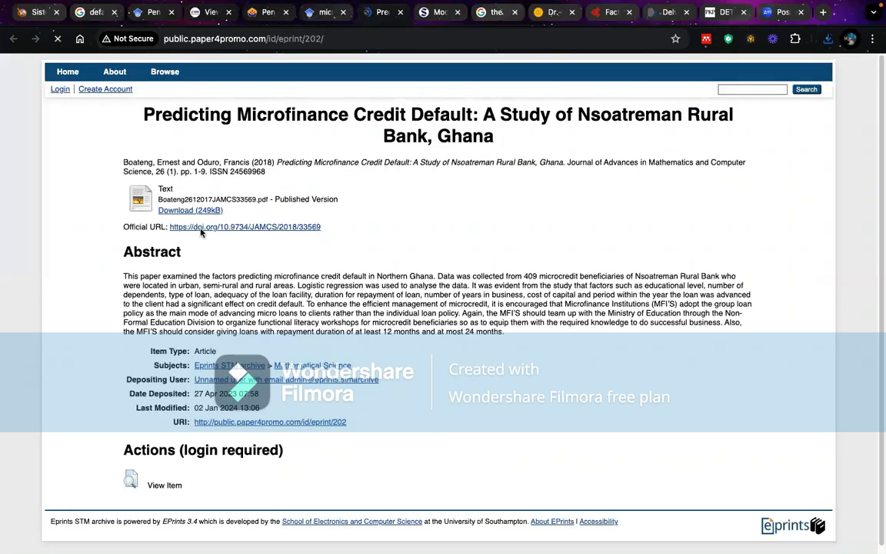
- Open the article's PDF and save it as Boateng2612017JAMCS33569 in the Downloads folder
scroll(182, 210, down, 1)
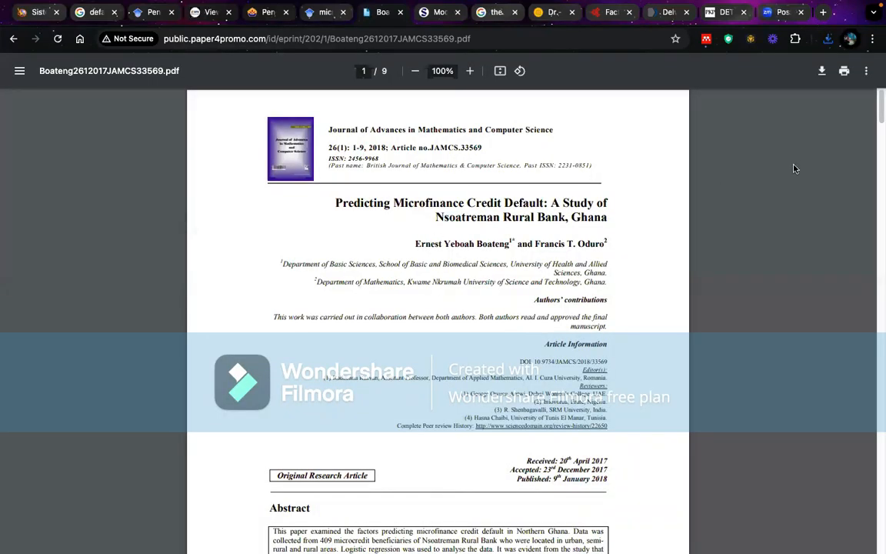
click(823, 71)
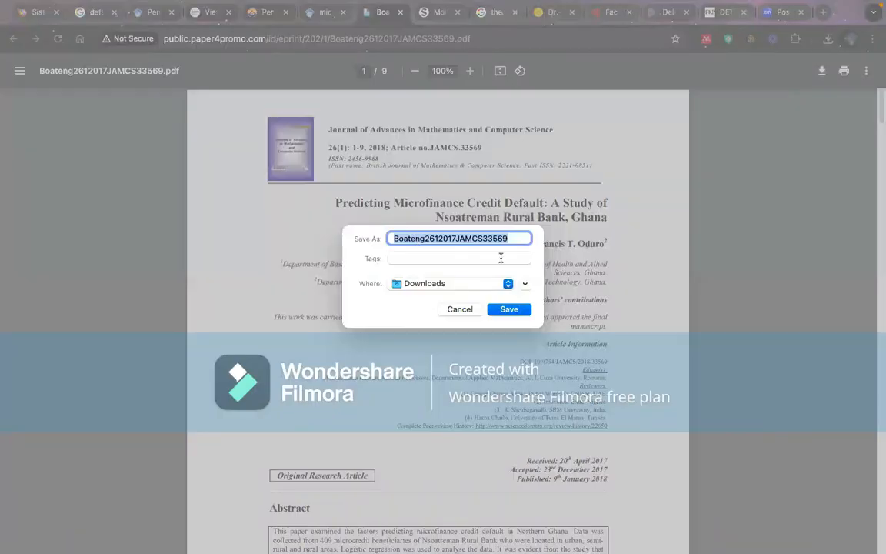
click(507, 310)
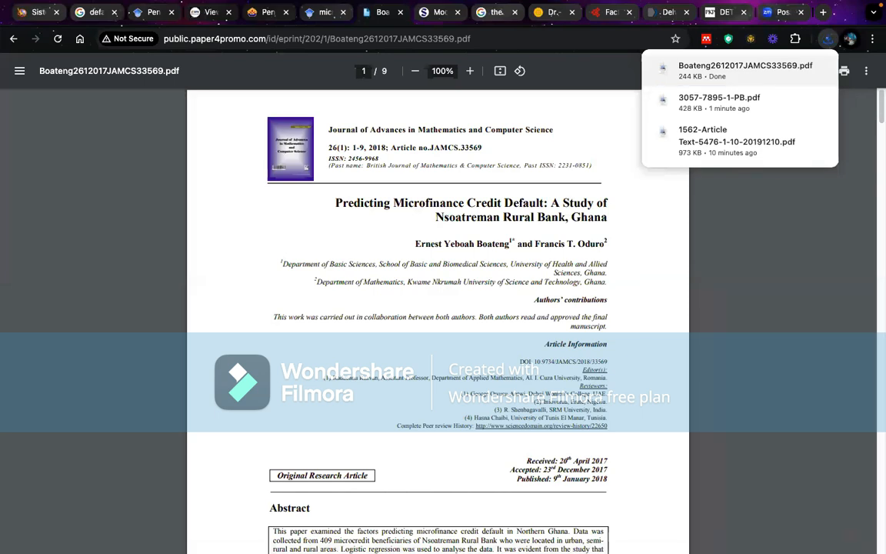
- Switch to Mendeley Reference Manager and import Boateng2612017JAMCS33569.pdf from Downloads into the Artiikel_Latihan collection
click(658, 526)
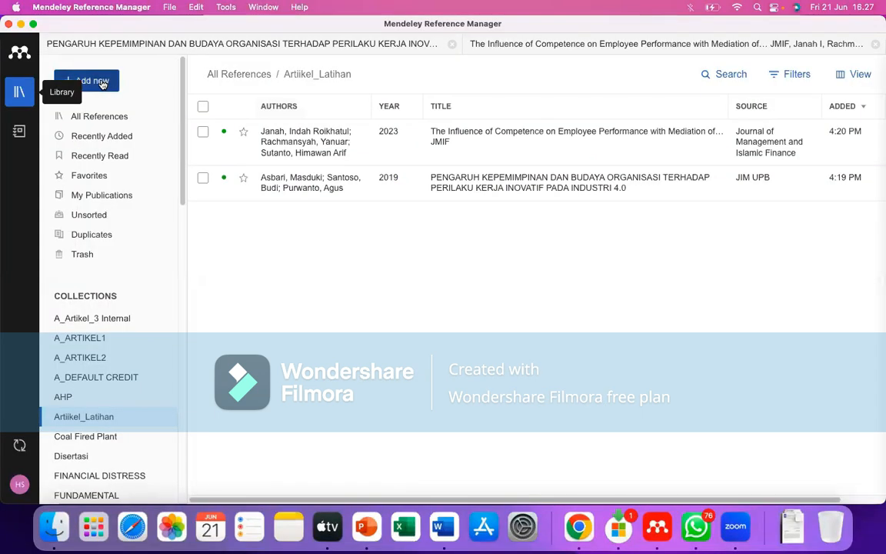
click(102, 83)
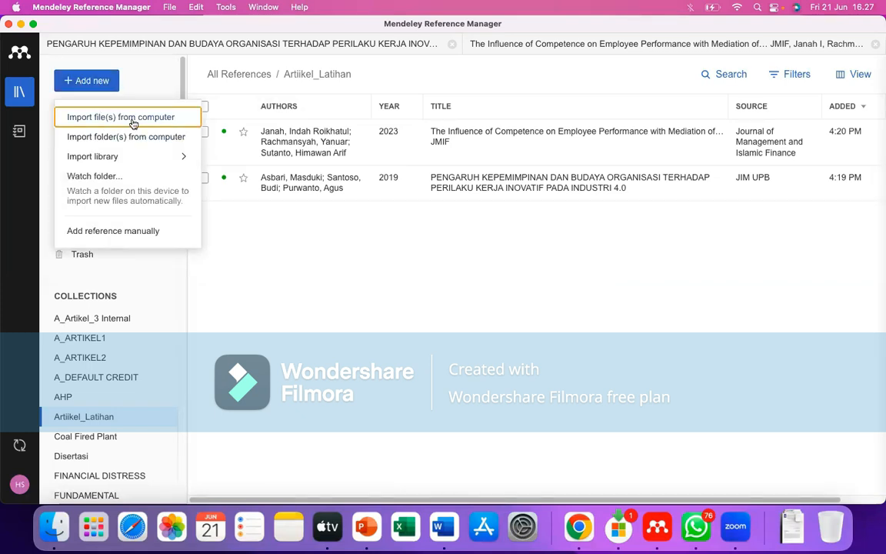
click(133, 124)
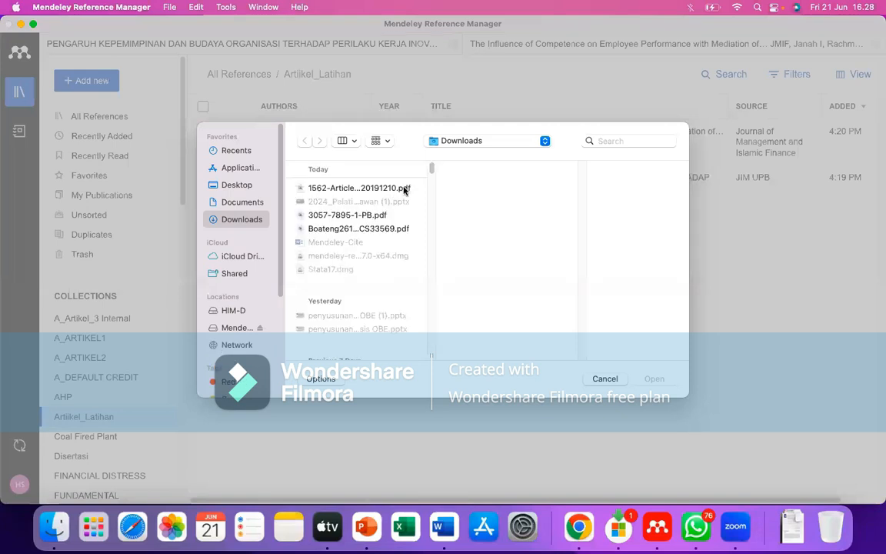
click(406, 189)
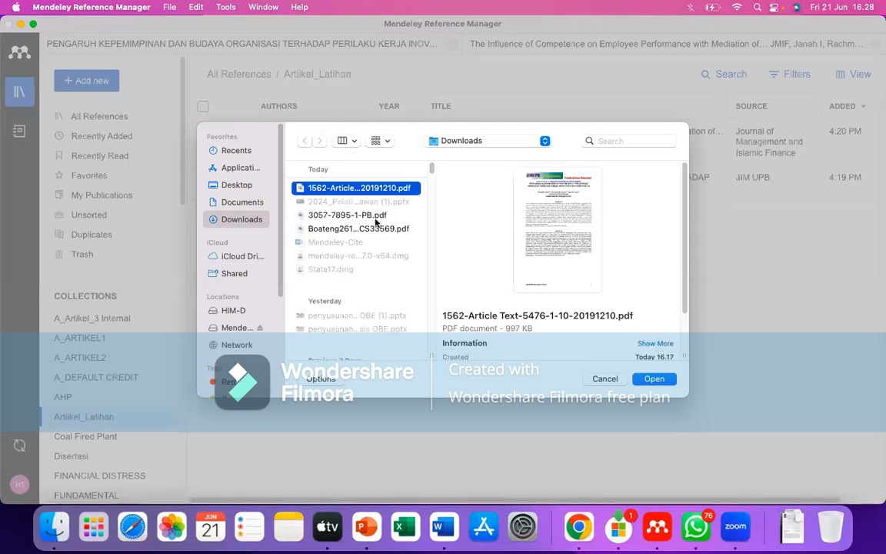
click(375, 218)
click(372, 228)
scroll(342, 195, down, 5)
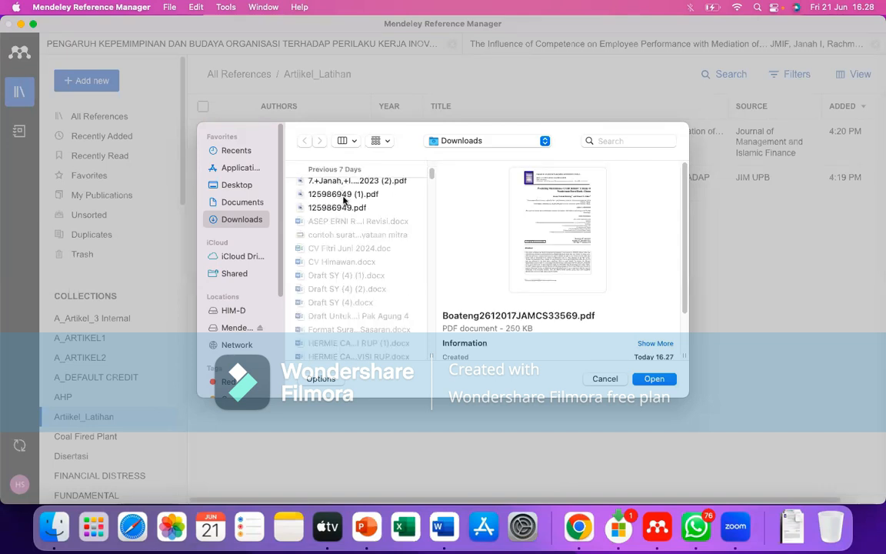
scroll(431, 171, up, 5)
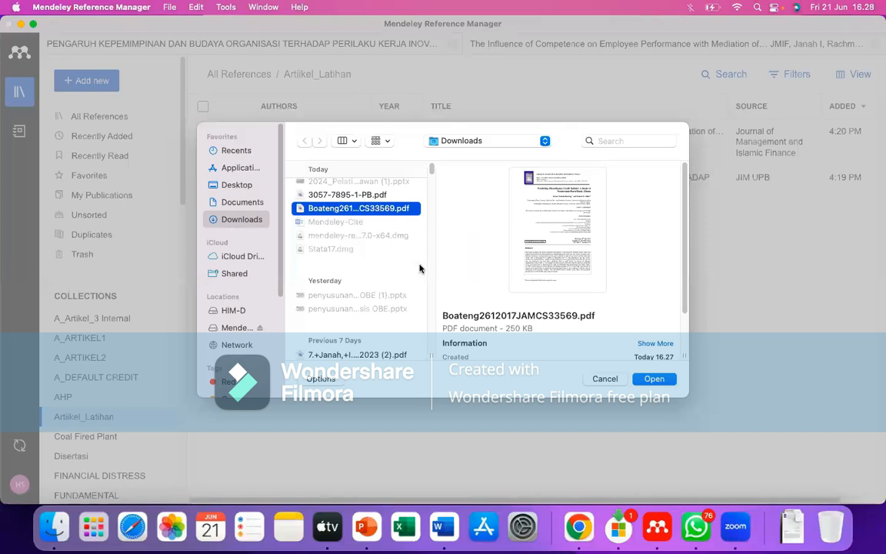
scroll(423, 196, down, 1)
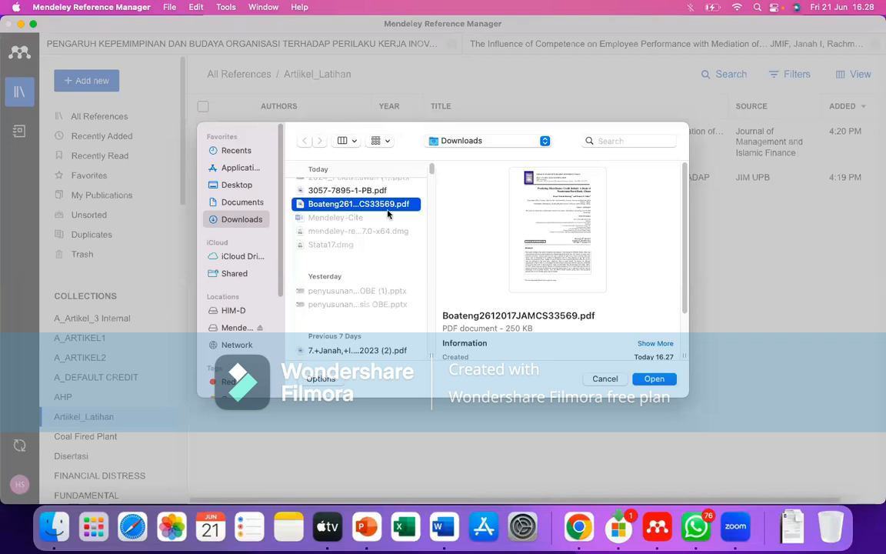
scroll(380, 233, up, 3)
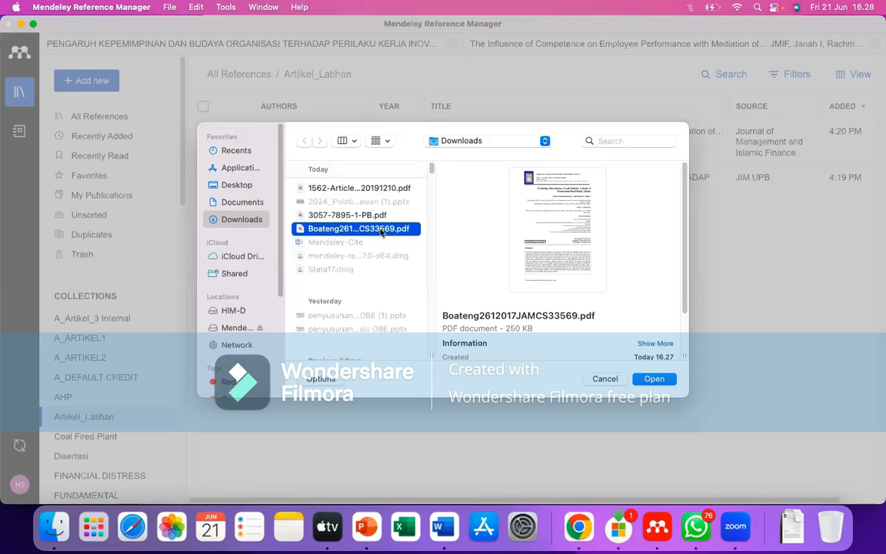
key(Return)
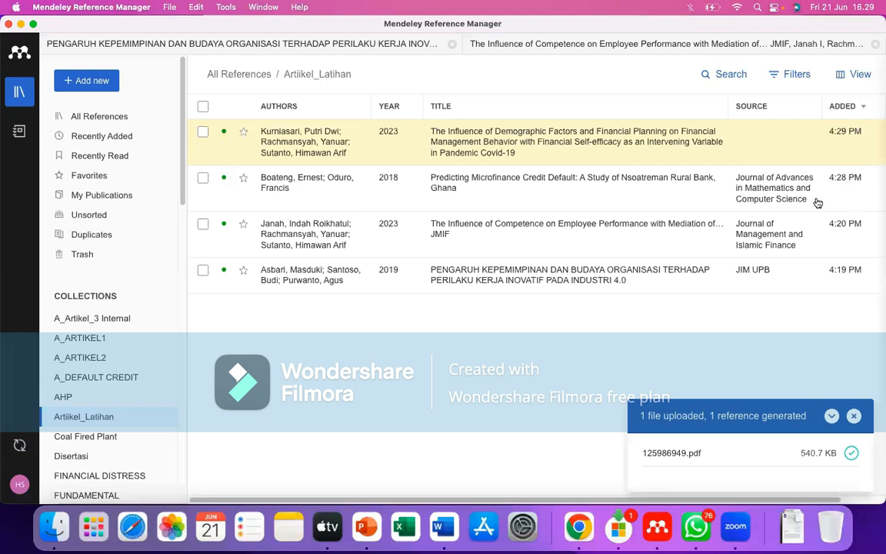
- Sort the collection's references by date added and by authors in both directions, ending with a descending sort by year
click(847, 111)
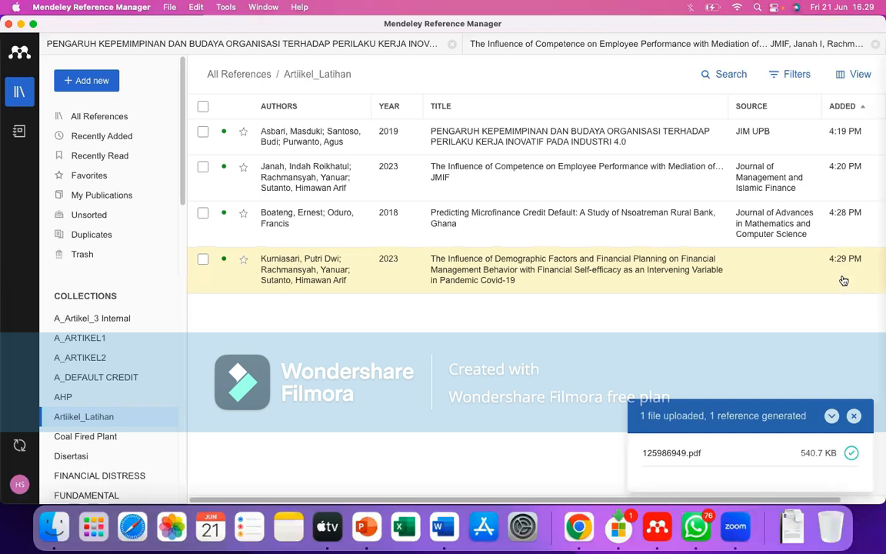
click(847, 110)
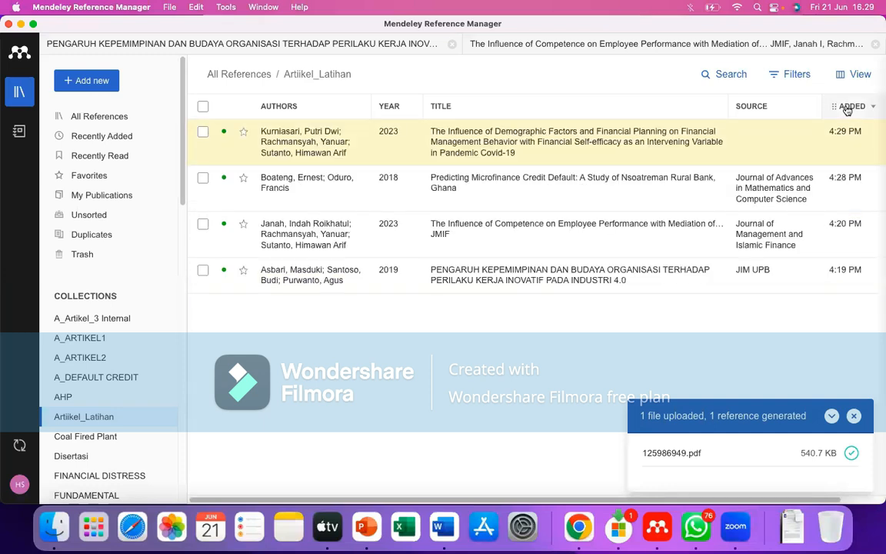
click(282, 110)
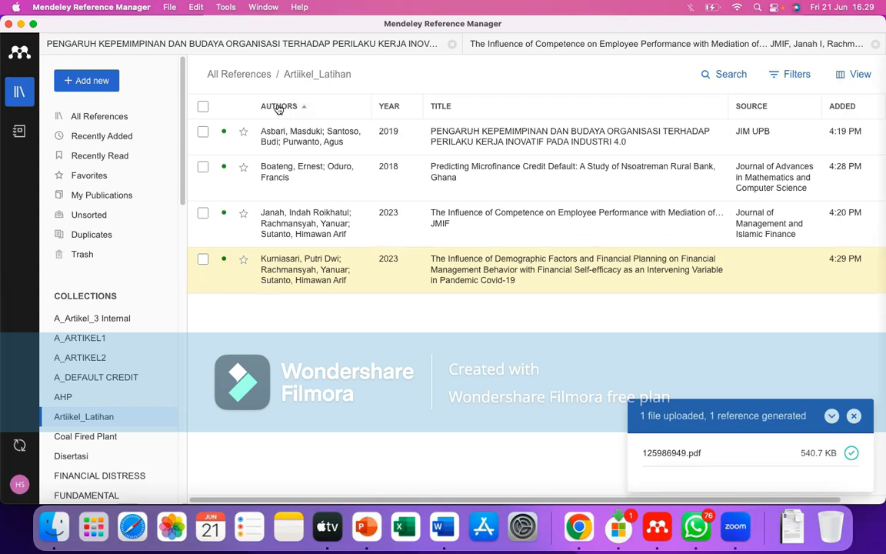
click(278, 108)
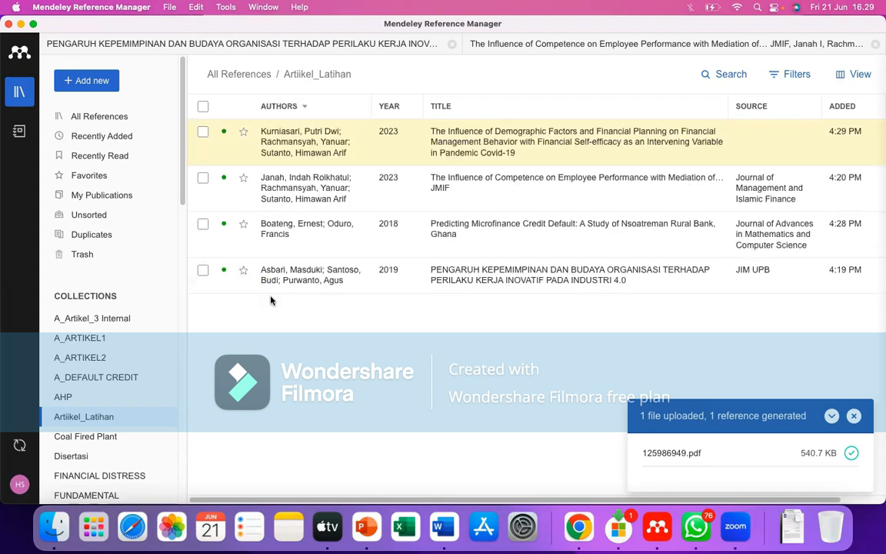
click(279, 108)
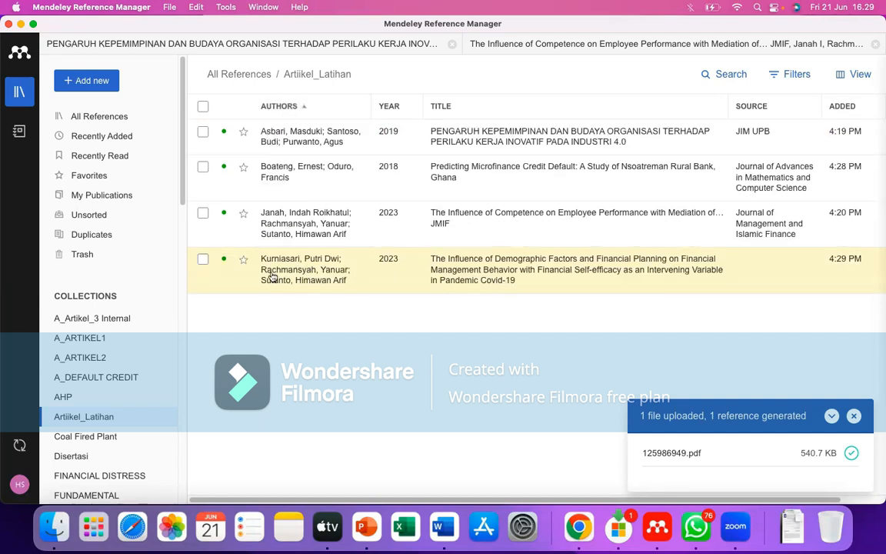
click(394, 108)
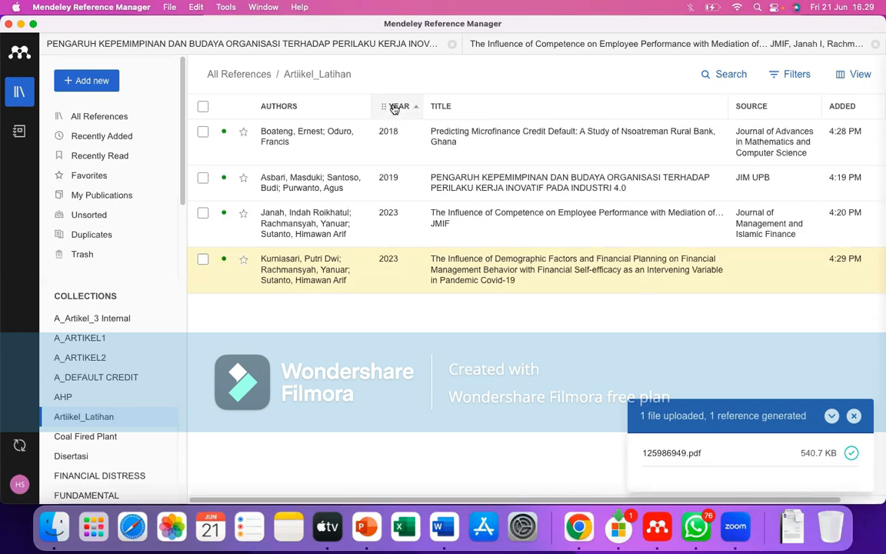
click(394, 108)
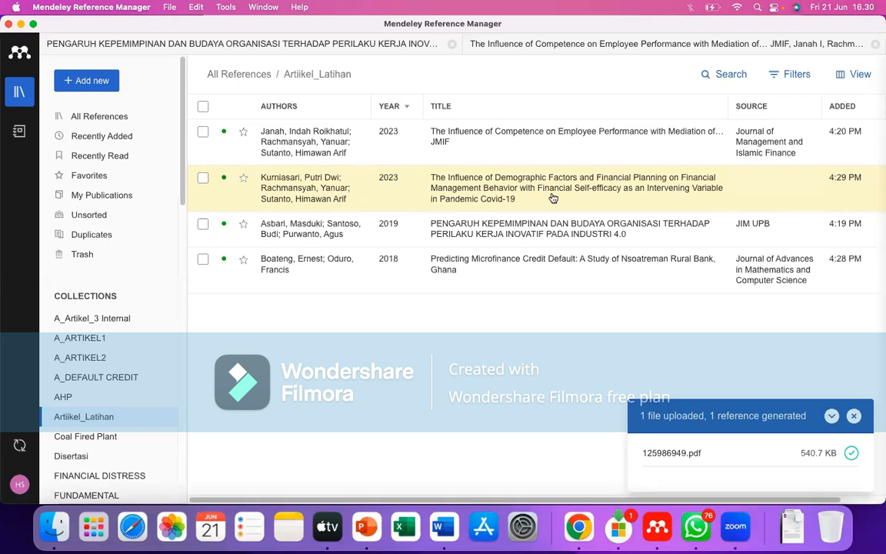
- Change the reference type of "The Influence of Demographic Factors and Financial Planning" to Conference Proceedings
click(679, 194)
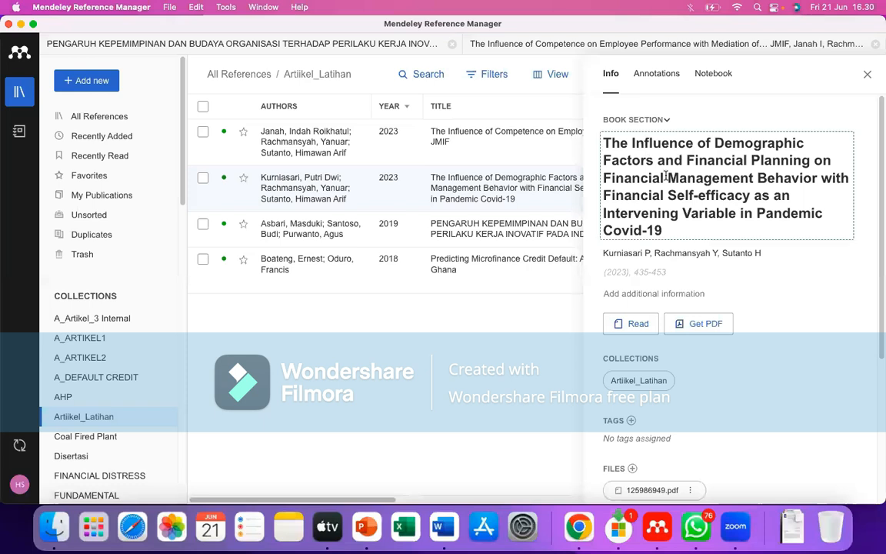
click(667, 121)
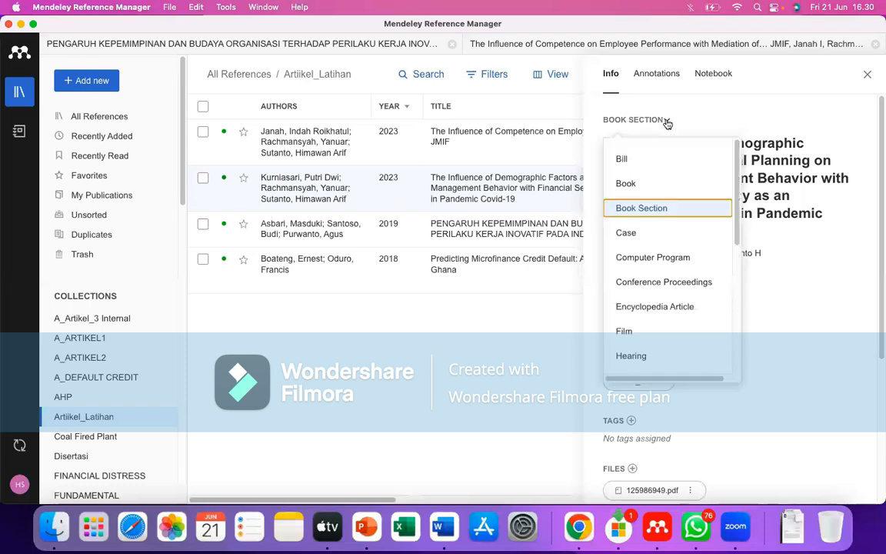
click(666, 283)
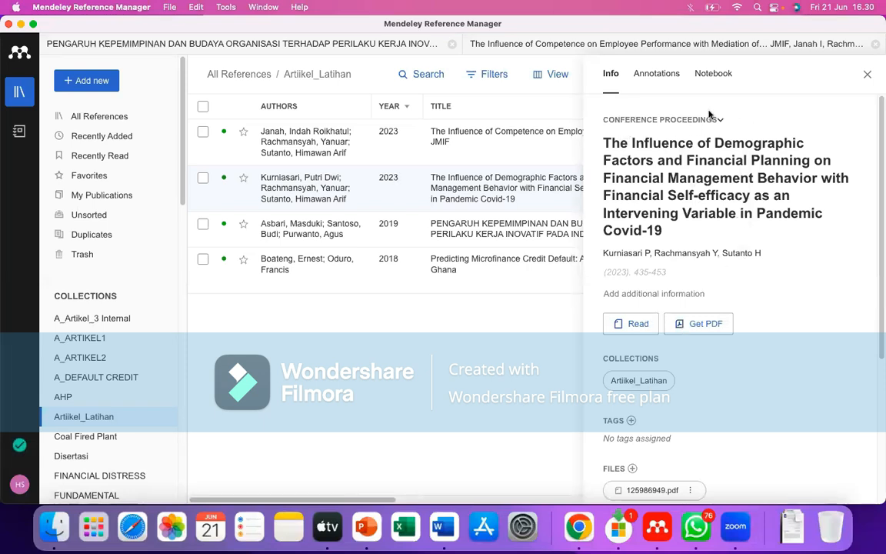
- Show the publication detail fields of the "Demographic Factors" reference and open its document in the reader
click(675, 275)
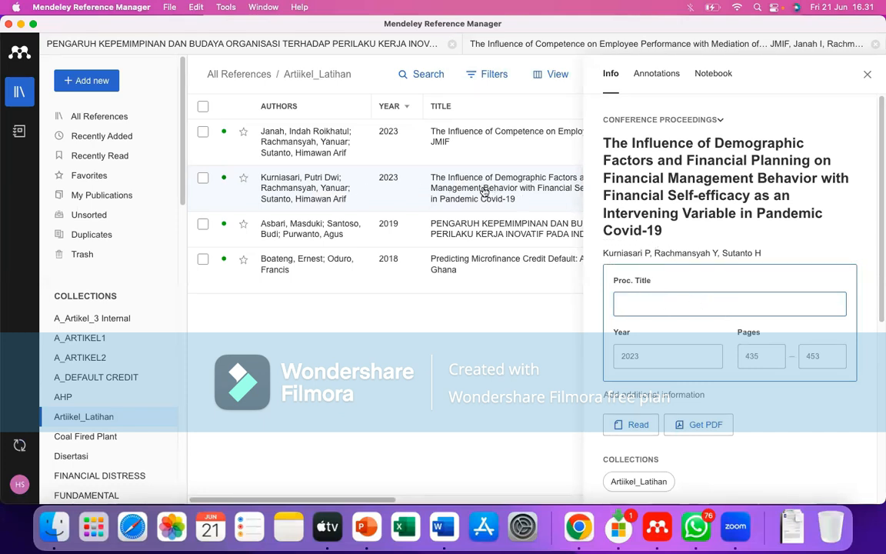
double_click(314, 190)
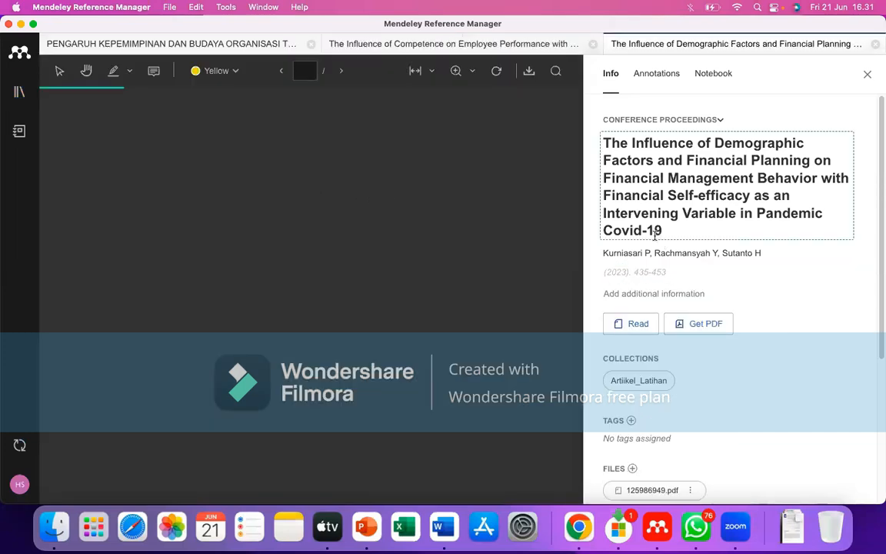
- Return from the reader to the Artiikel_Latihan reference list and close the "Demographic Factors" reference's details
click(637, 326)
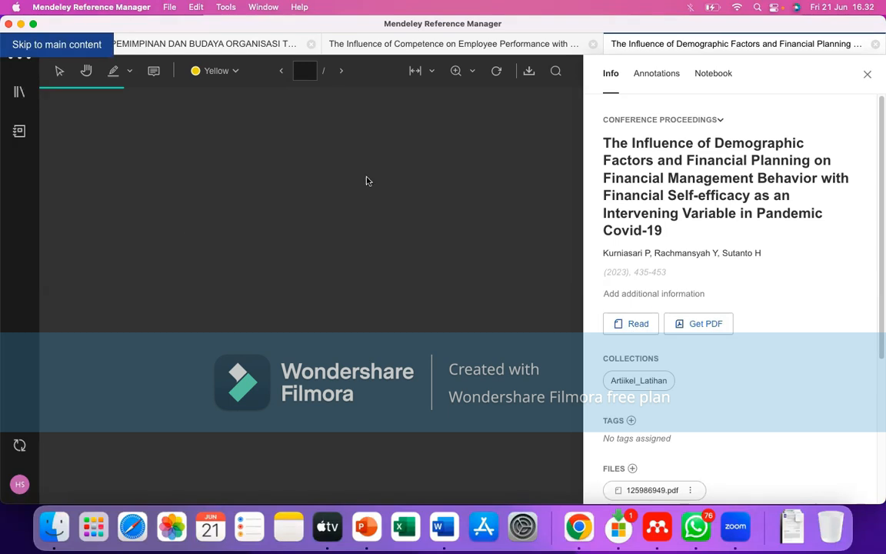
click(21, 93)
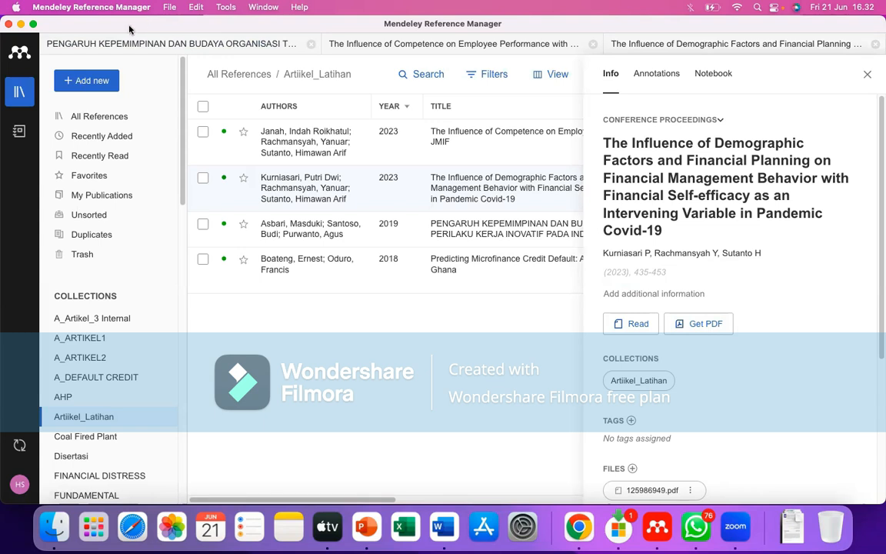
click(868, 75)
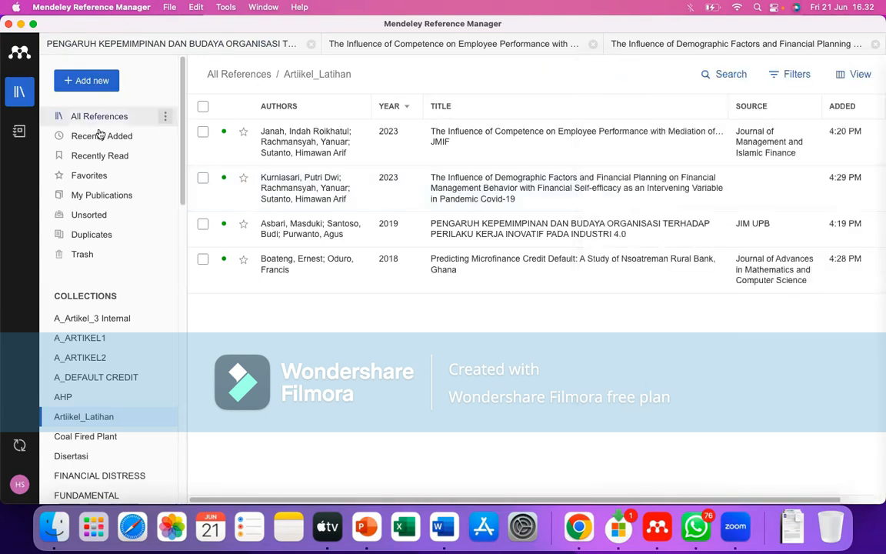
click(88, 82)
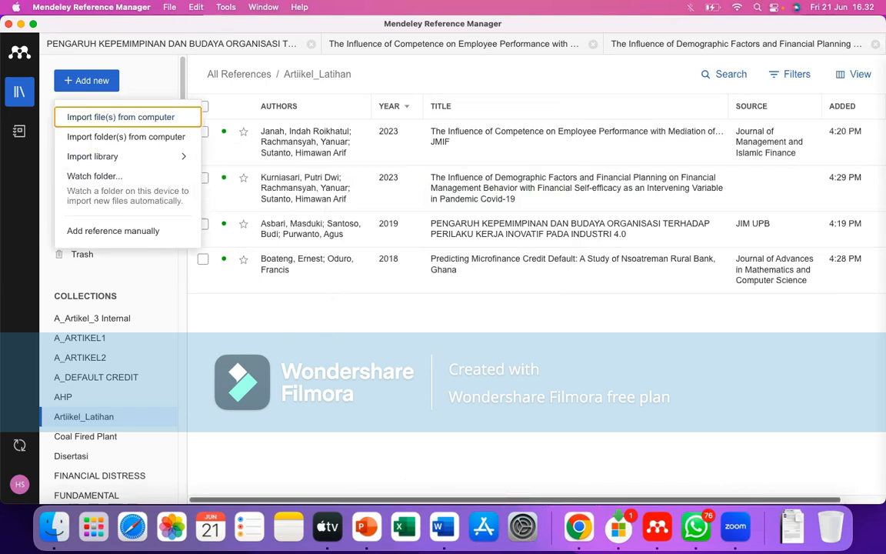
- Switch to Chrome and download the RefMan citation of "Credit default risk and its determinants of microfinance industry in Ethiopia" from the "micro credit default" results
click(580, 528)
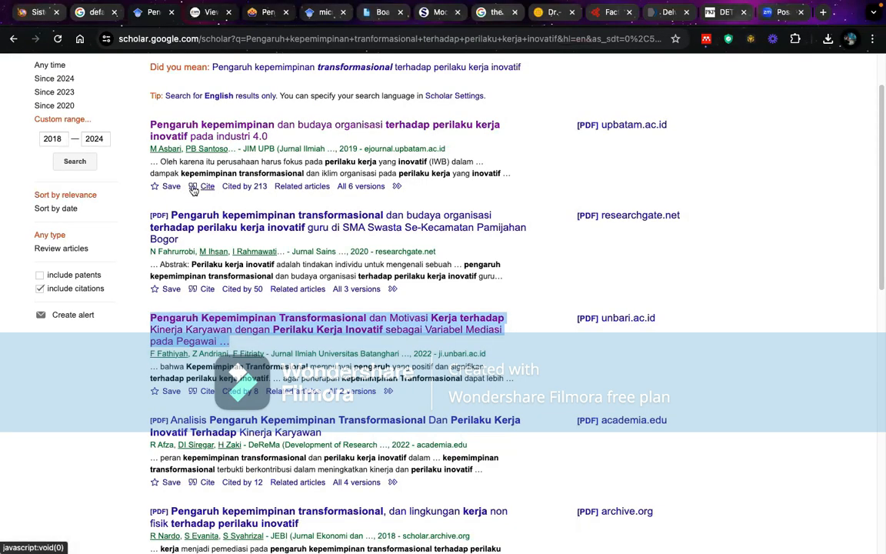
scroll(211, 192, down, 1)
key(ctrl+Tab)
click(206, 343)
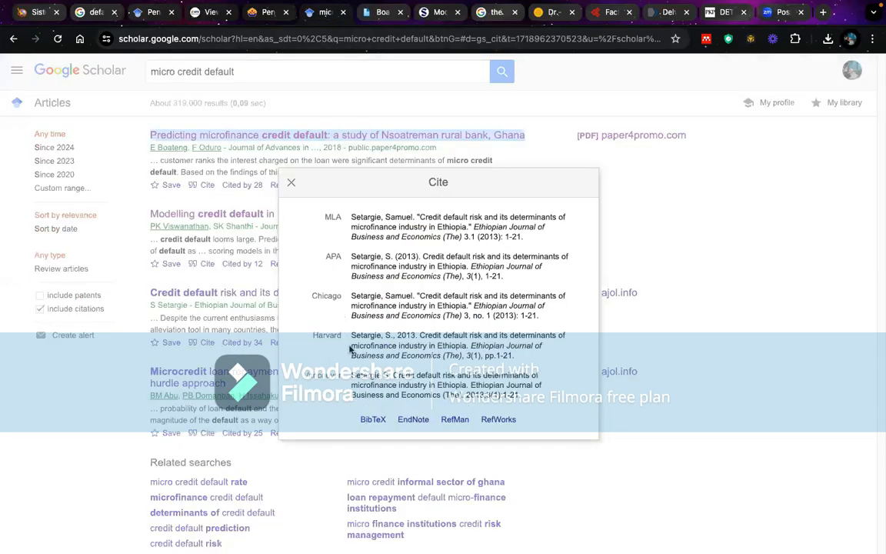
click(456, 420)
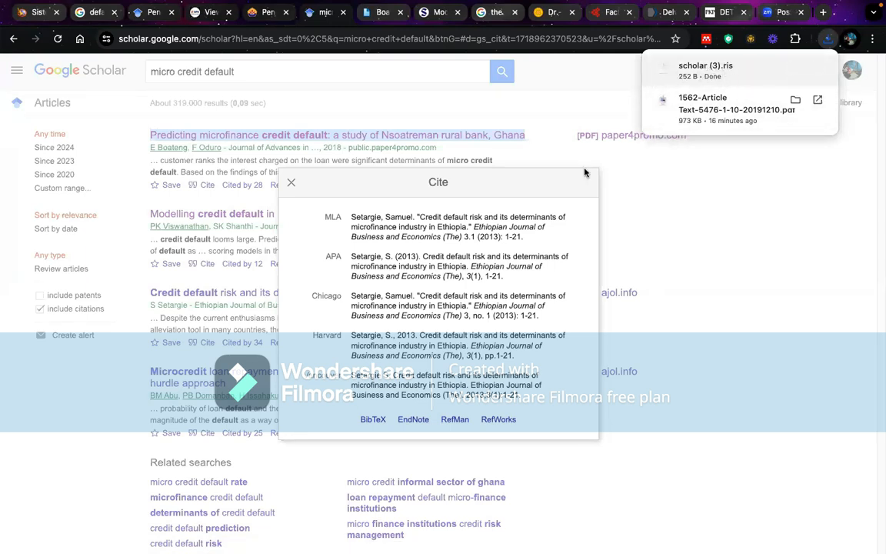
click(291, 183)
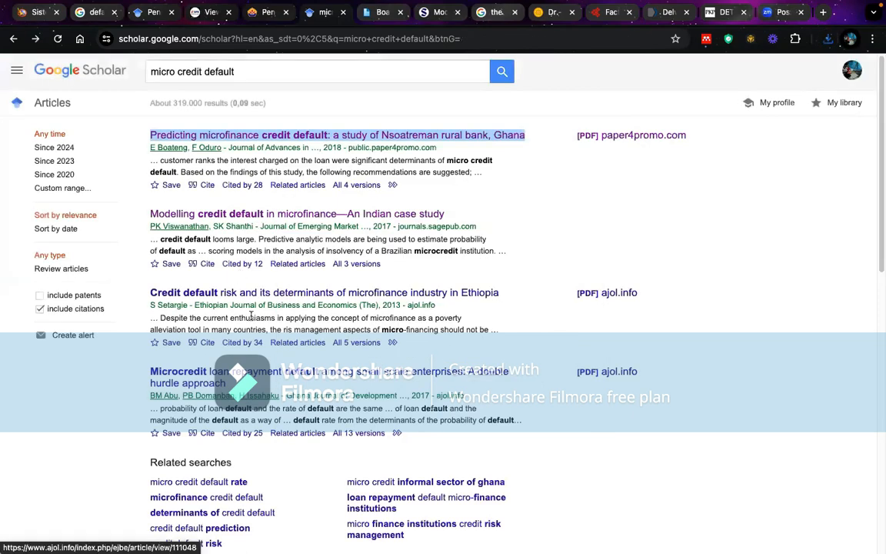
- Download the RefMan citation of "Determinants of credit default risk of microfinance institutions in assosa zone"
scroll(323, 323, down, 5)
scroll(344, 338, down, 3)
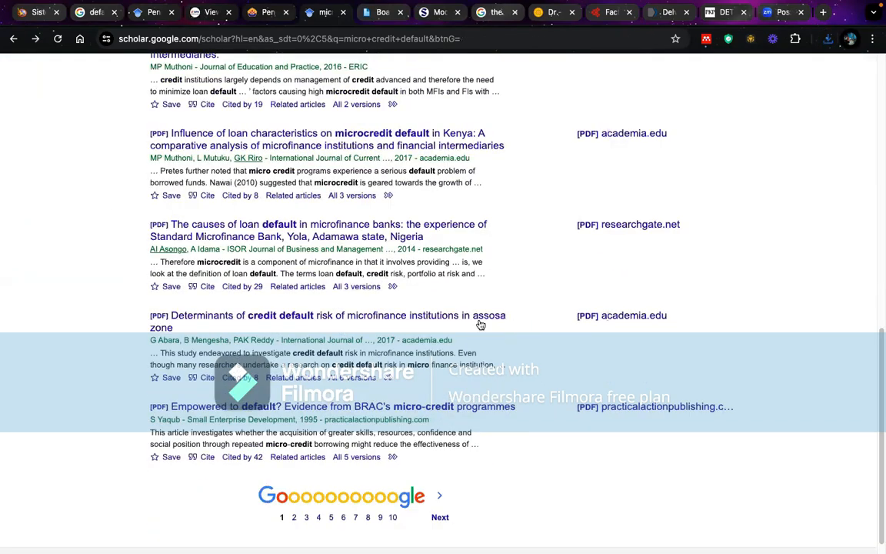
click(206, 378)
click(452, 456)
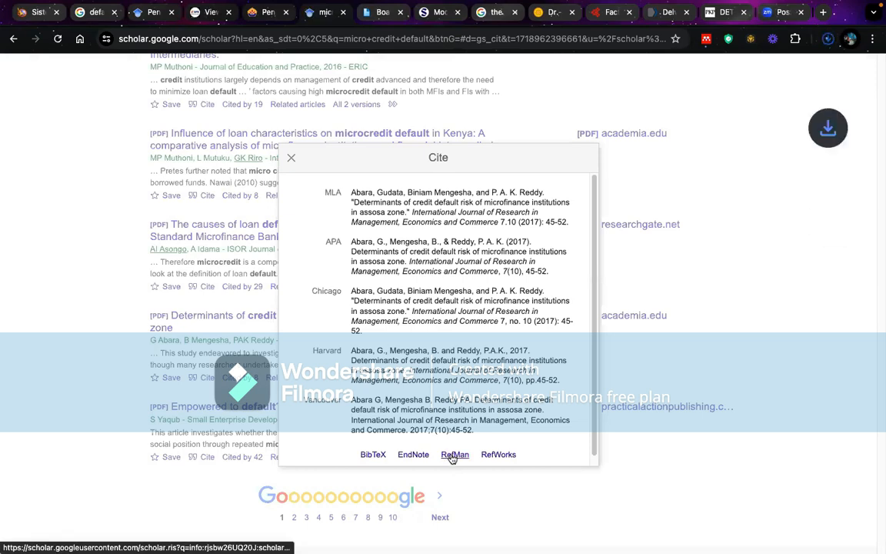
click(291, 157)
- Download the RefMan citation of "Empowered to default? Evidence from BRAC's micro-credit programmes" and leave its citation window
scroll(304, 317, down, 1)
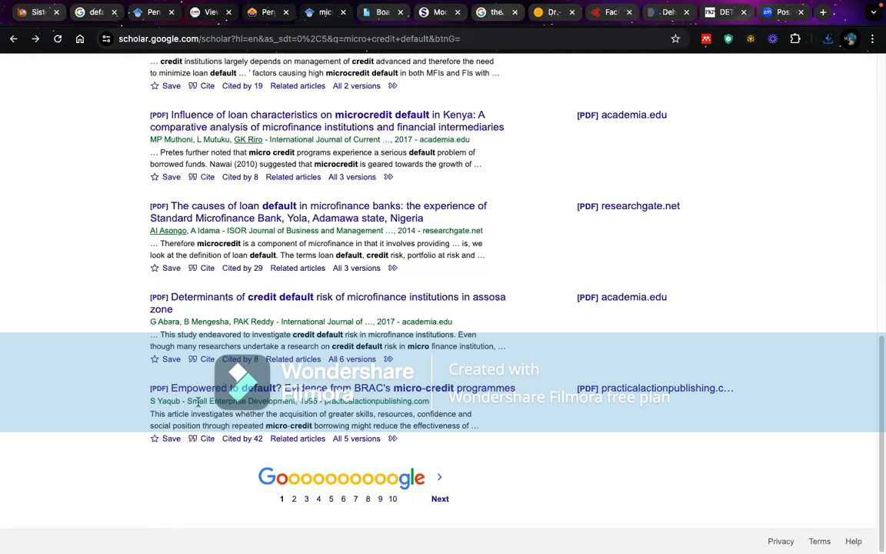
click(207, 440)
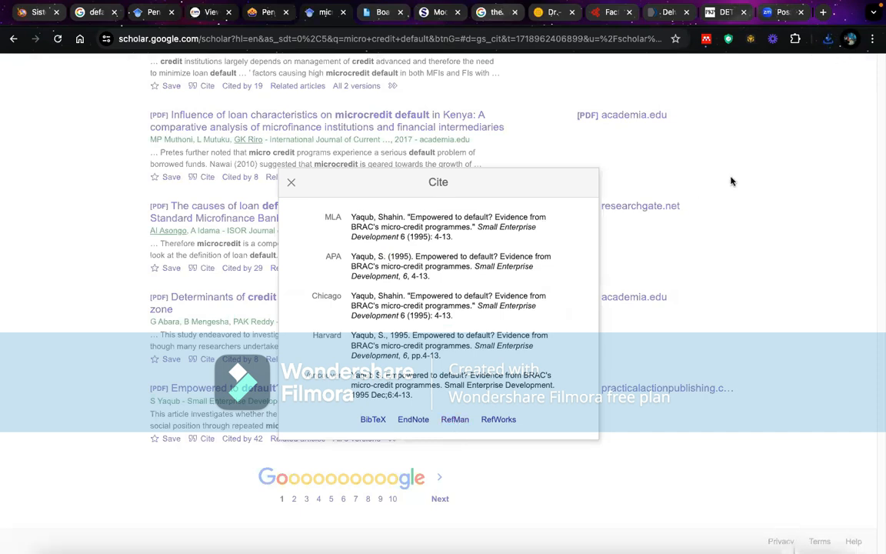
click(607, 174)
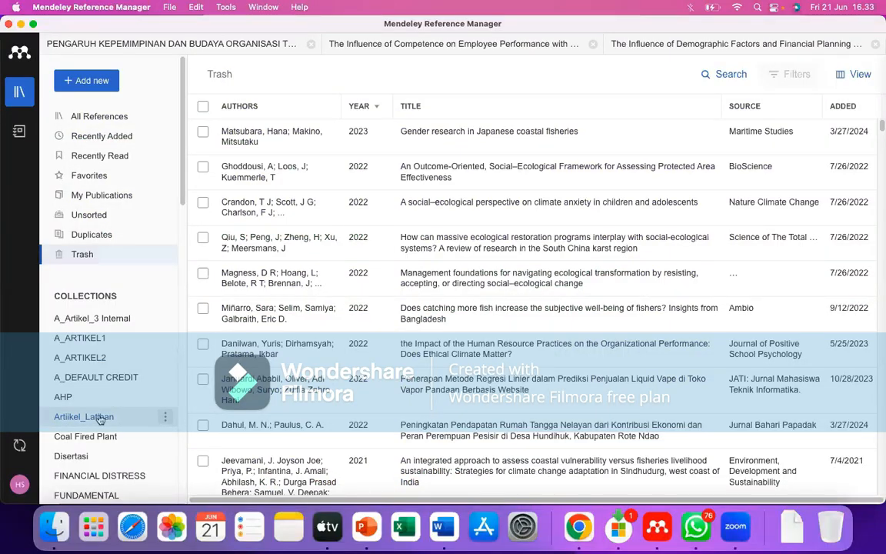
- Import the RIS files scholar (3).ris, scholar (4).ris and scholar (5).ris from Downloads into Mendeley's Artiikel_Latihan collection
click(100, 420)
click(86, 80)
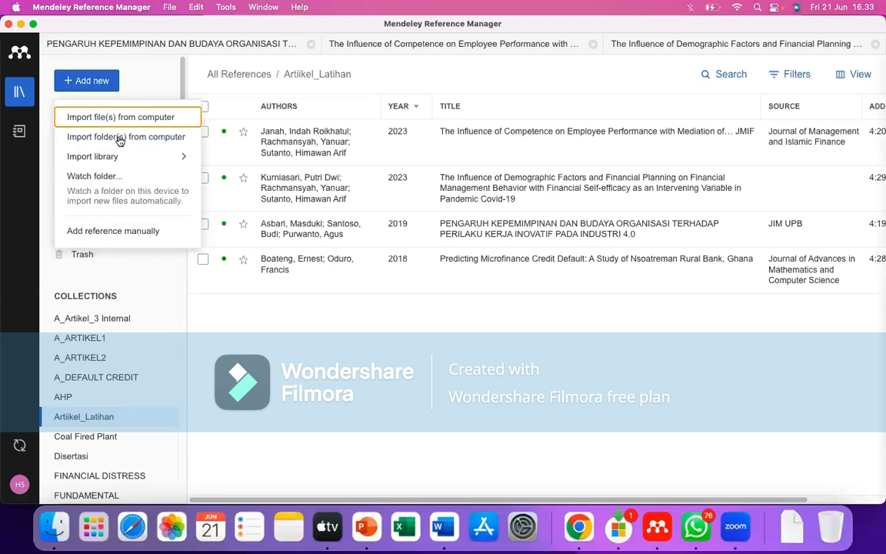
mouse_move(117, 160)
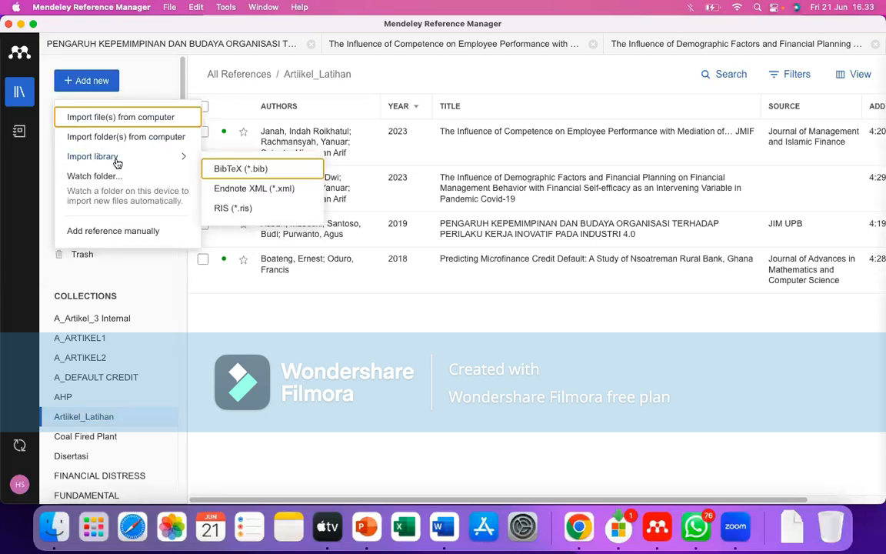
click(228, 211)
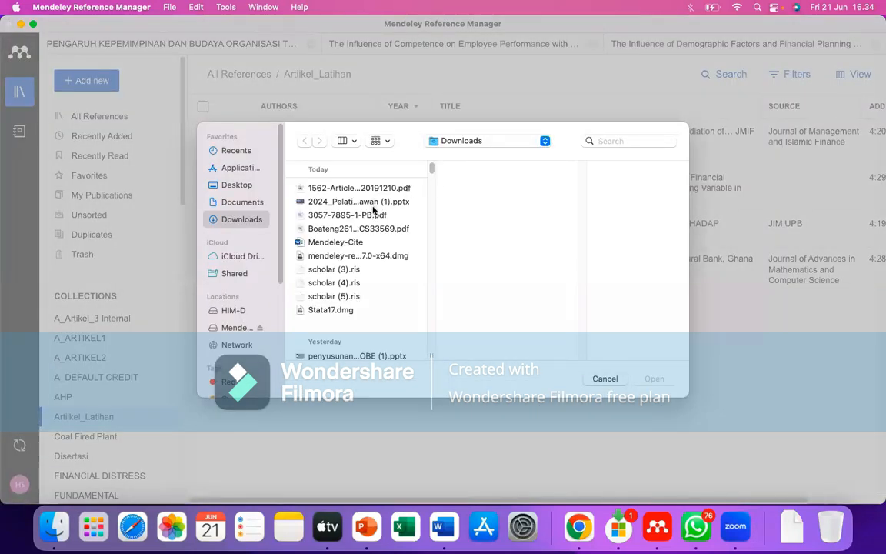
click(357, 270)
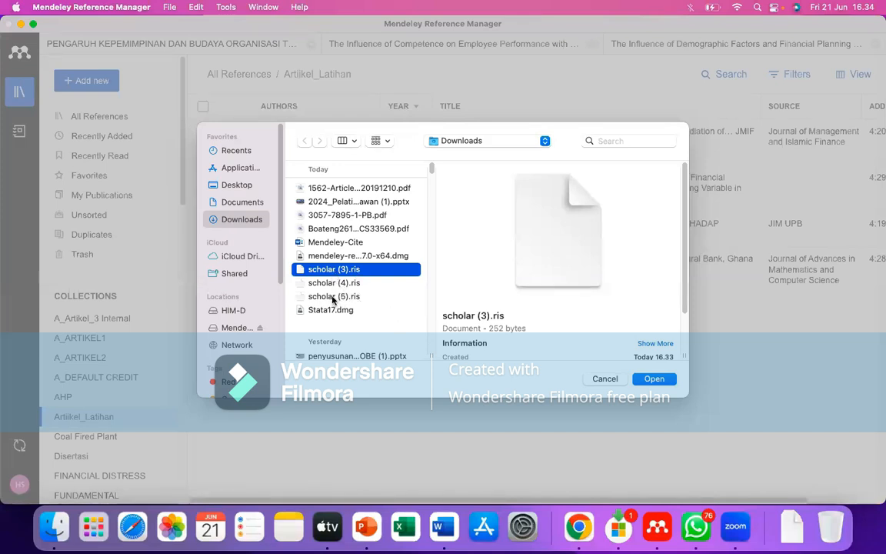
shift+click(333, 297)
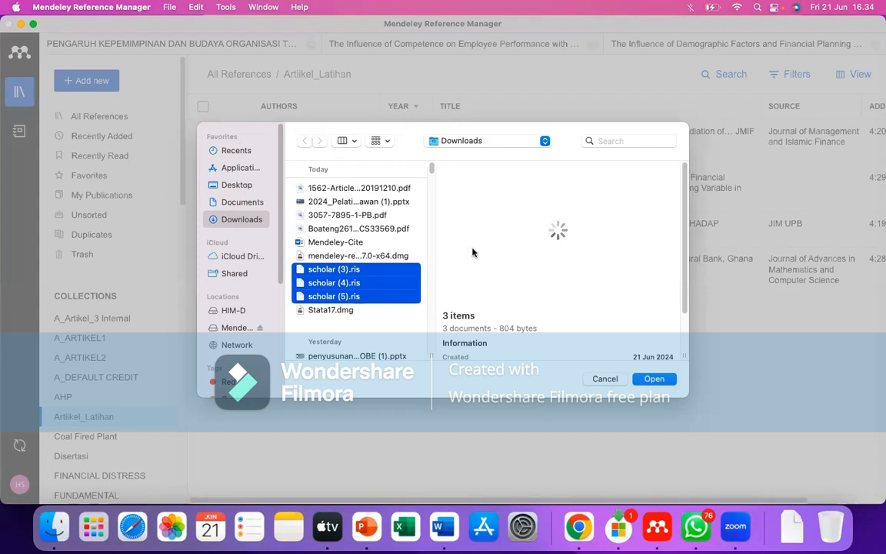
click(655, 378)
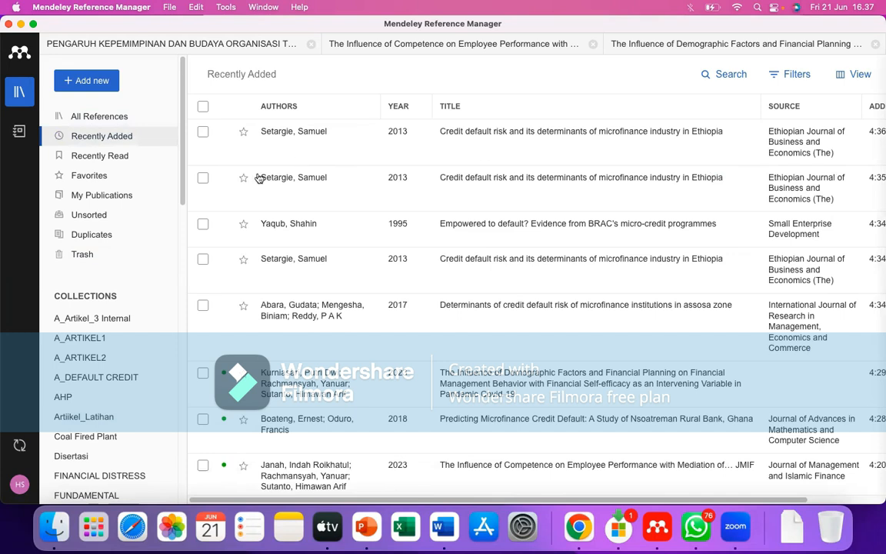
- Try to add the recently added "Modelling Credit Default in Microfinance" and "Kepemimpinan Transformasional" references to the Artiikel_Latihan collection
mouse_move(879, 250)
mouse_down()
mouse_move(880, 142)
mouse_move(880, 245)
mouse_up()
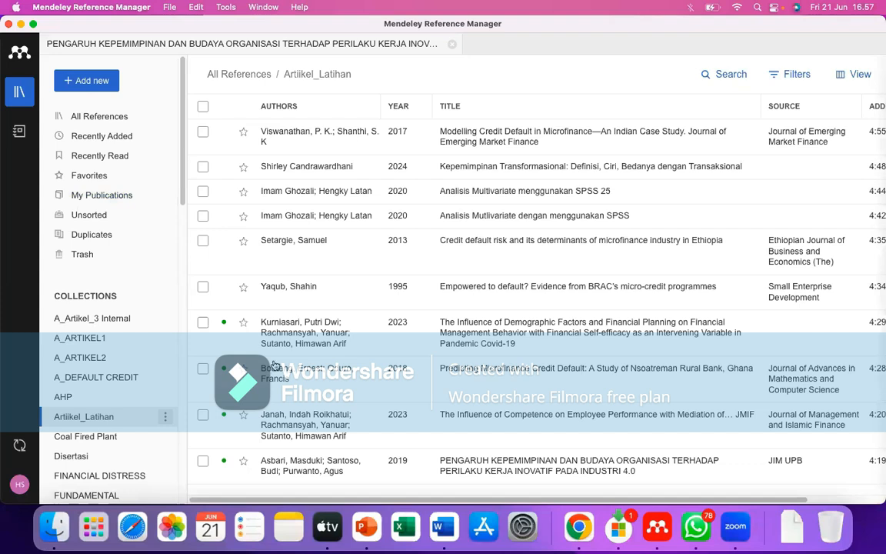
click(104, 137)
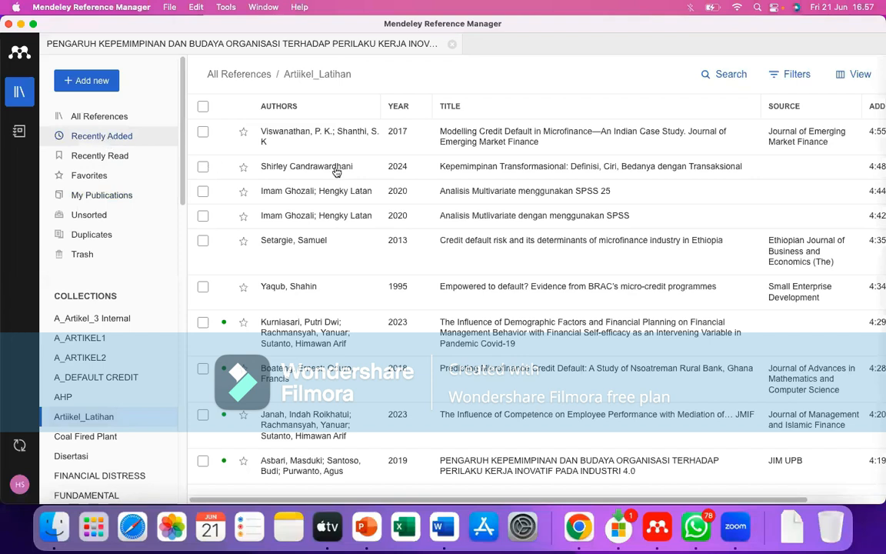
click(203, 134)
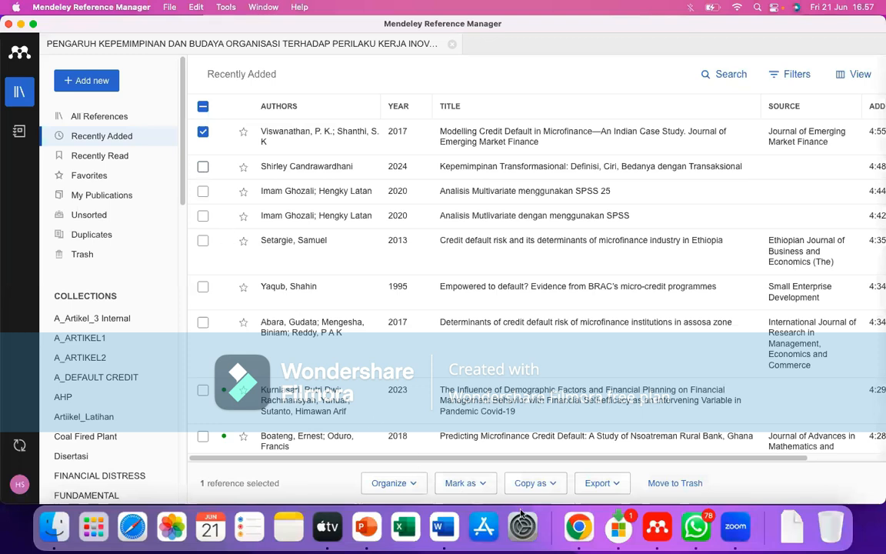
click(412, 485)
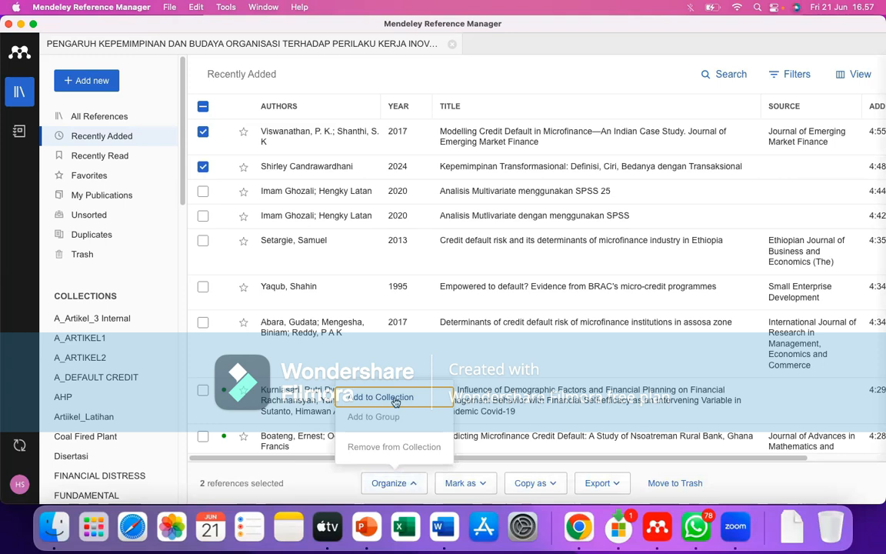
click(396, 399)
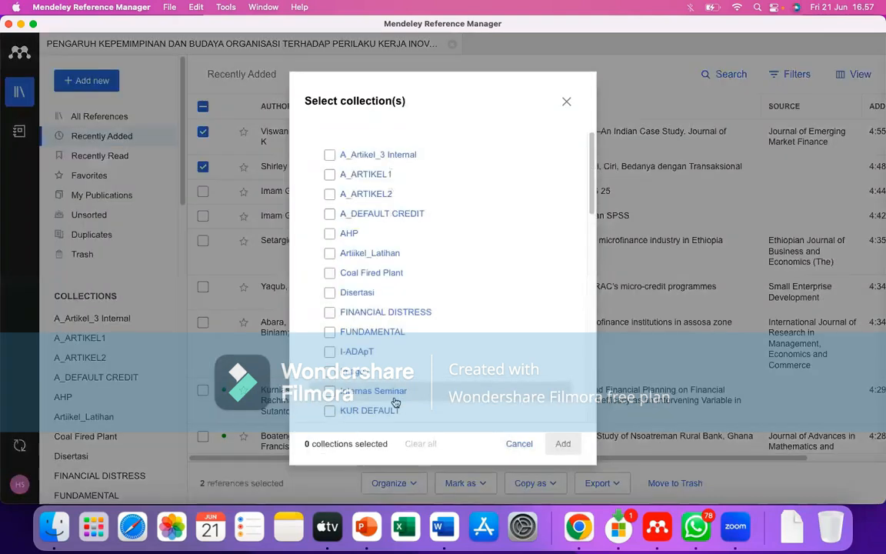
click(330, 254)
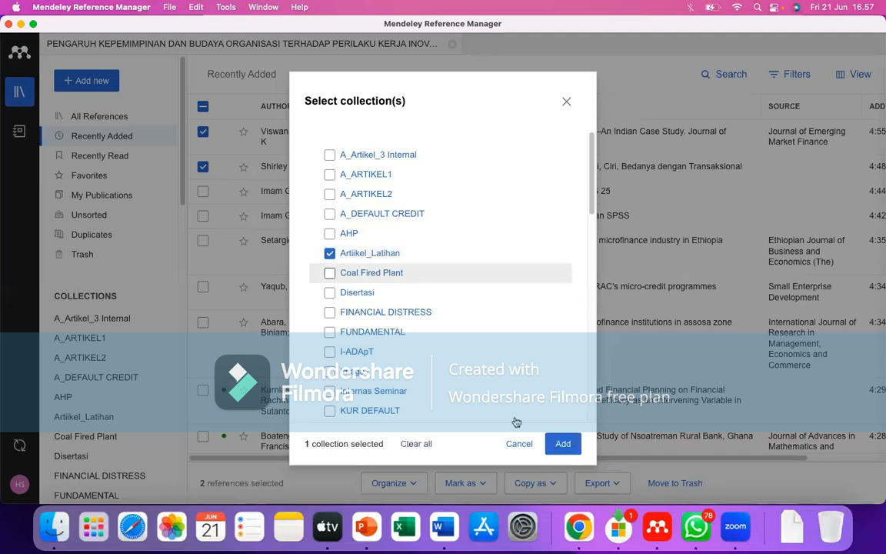
click(567, 102)
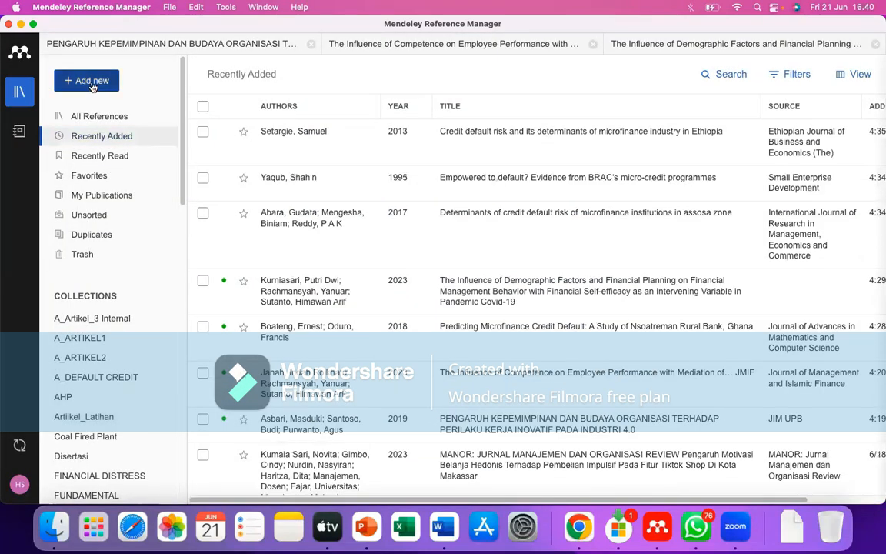
- Start a manually added reference and set its reference type to Book
click(92, 82)
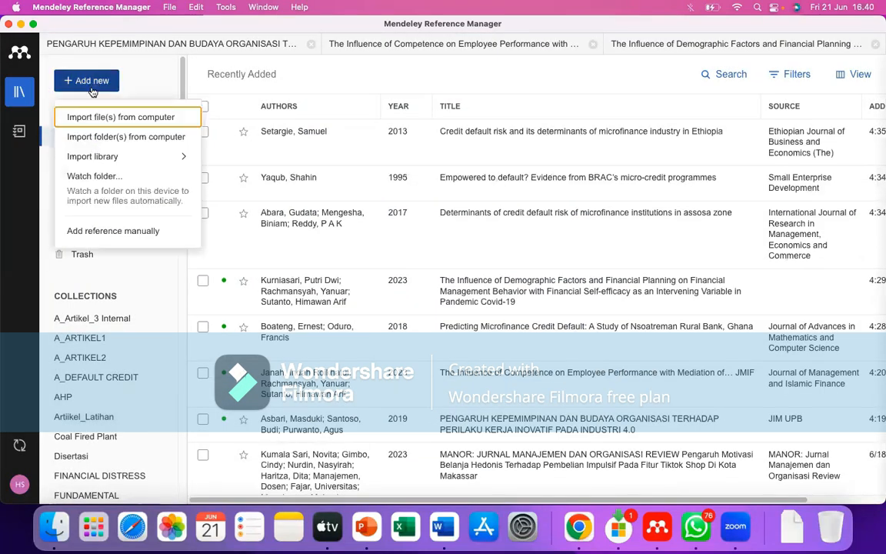
click(123, 232)
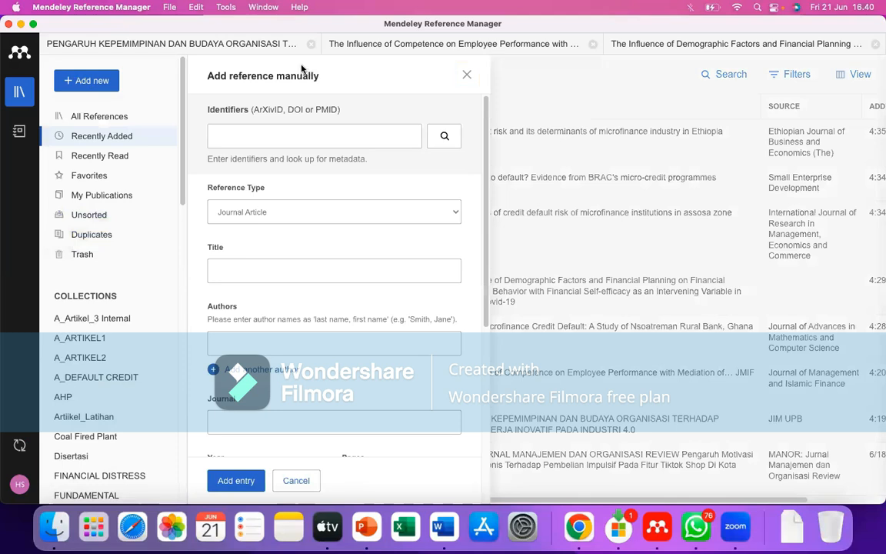
drag(286, 75, 187, 74)
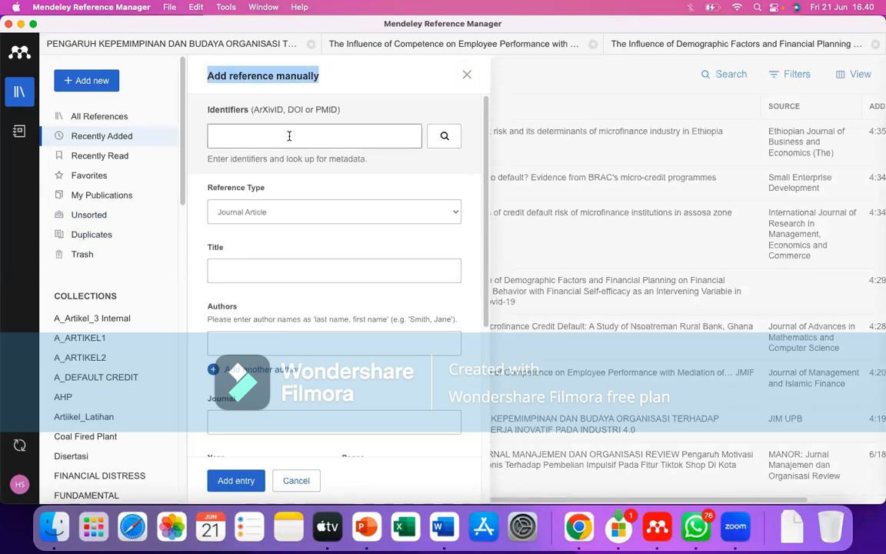
click(260, 214)
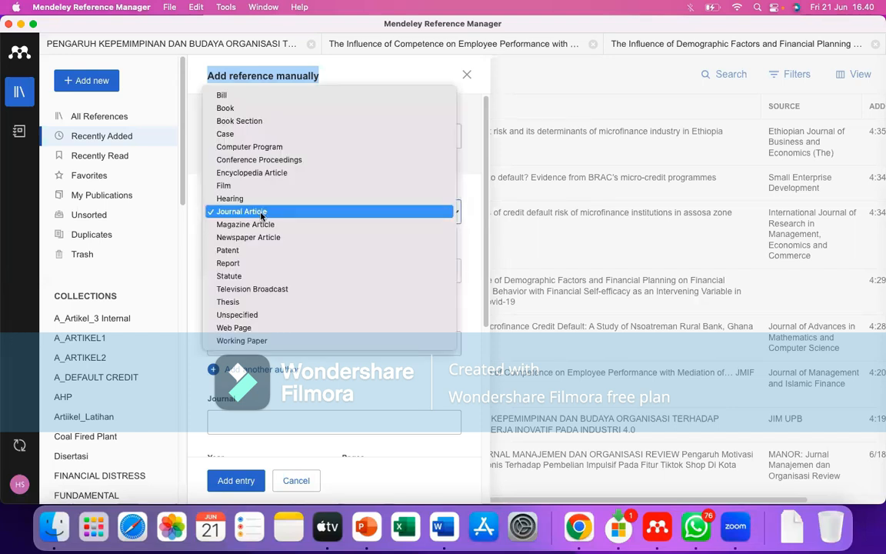
click(243, 110)
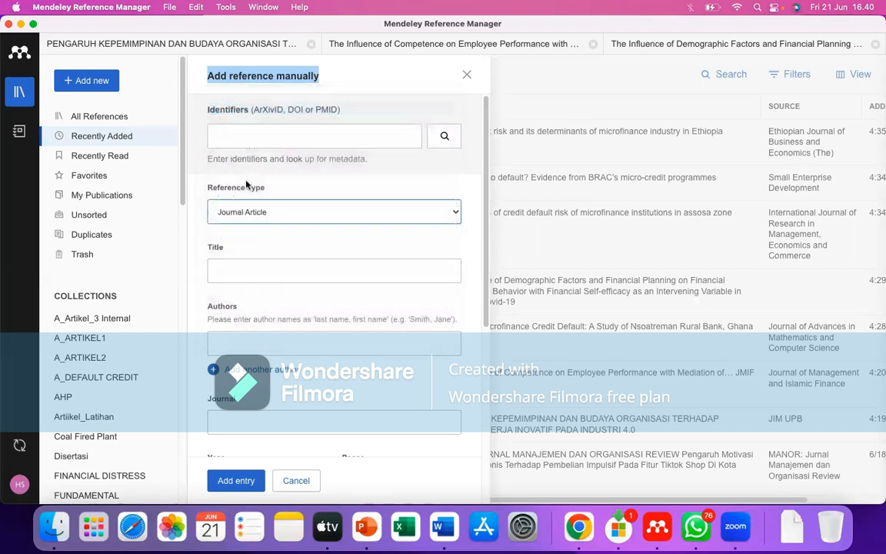
- Title the new book reference "Analisis Mutlivariate dengan menggunakan SPSS" and enter the first author's name
click(273, 267)
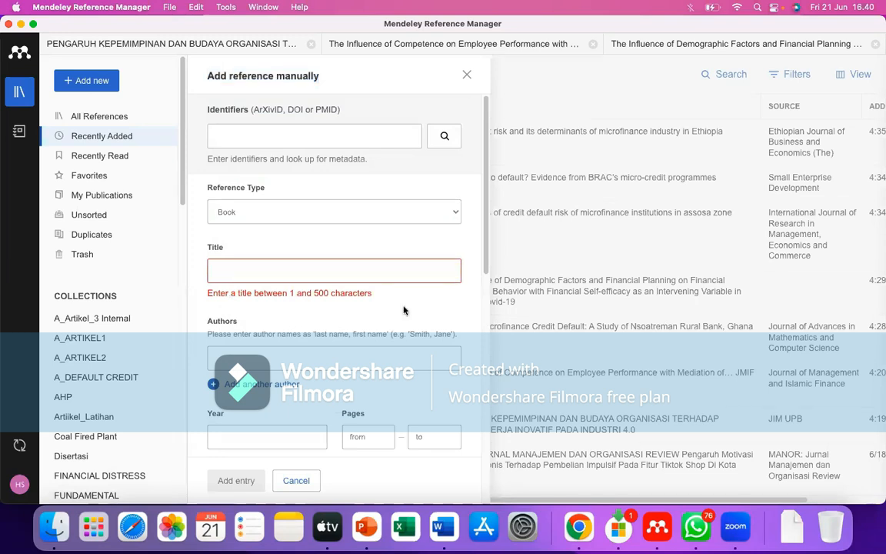
text(Analisis Mu)
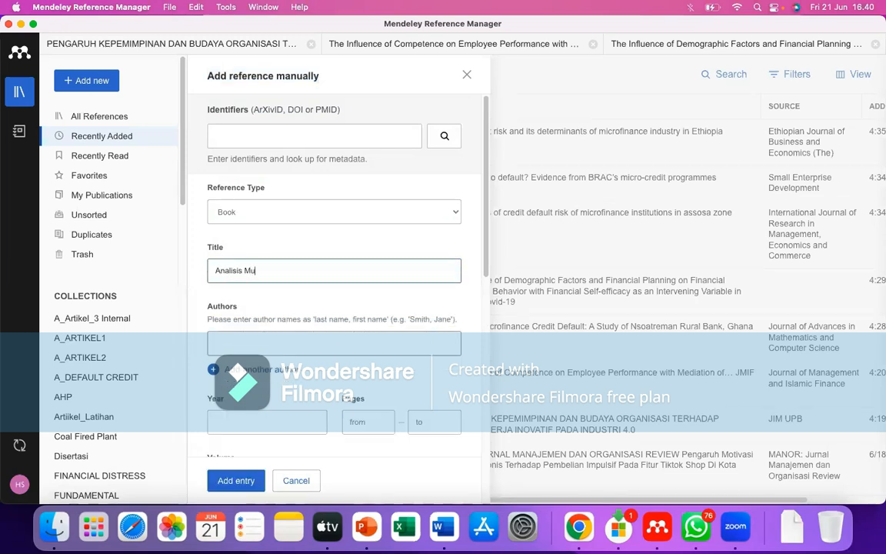
text(tlivariate dengan menggunakan SPSS)
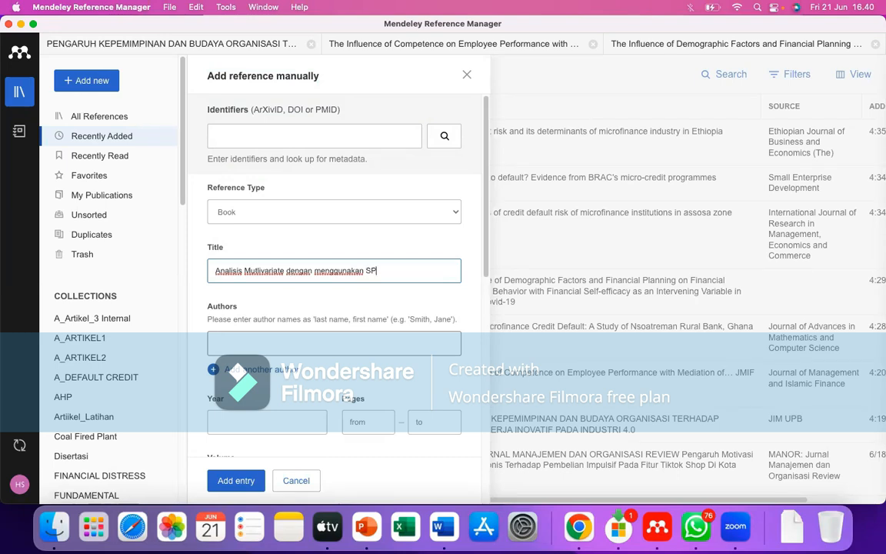
click(331, 348)
text(Imam Ghozali)
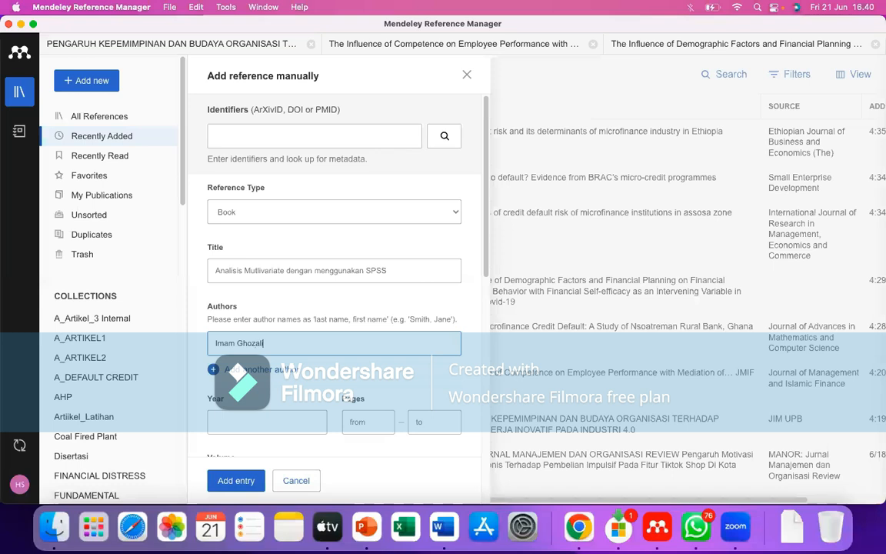
- Add a second author to the book reference and enter that author's full name
scroll(231, 300, down, 3)
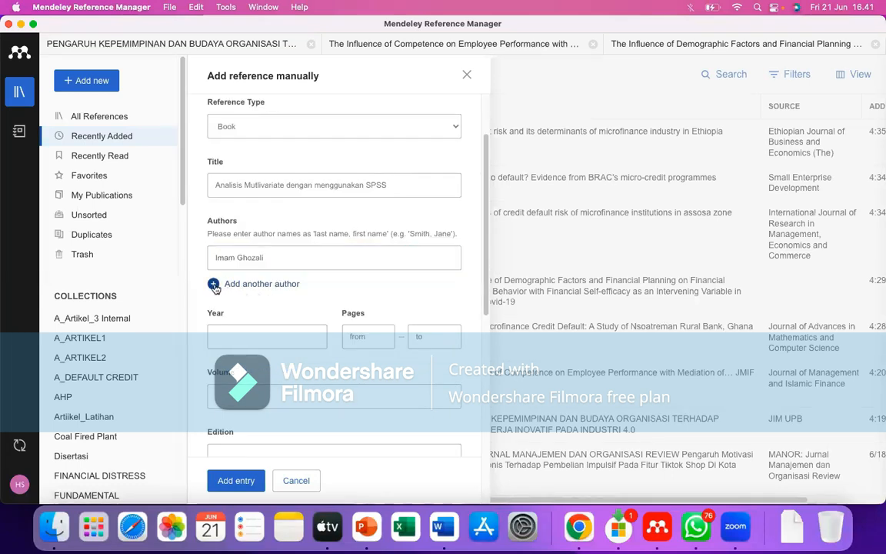
click(215, 284)
click(266, 262)
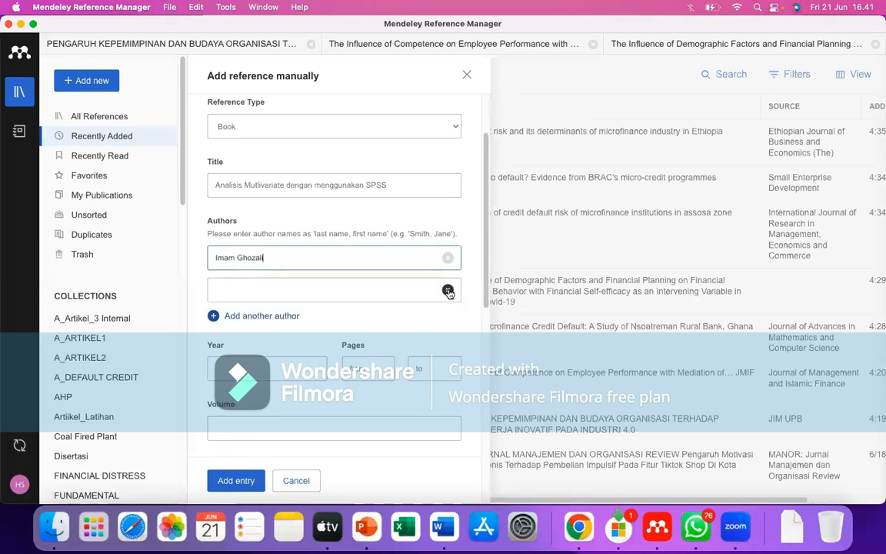
click(253, 286)
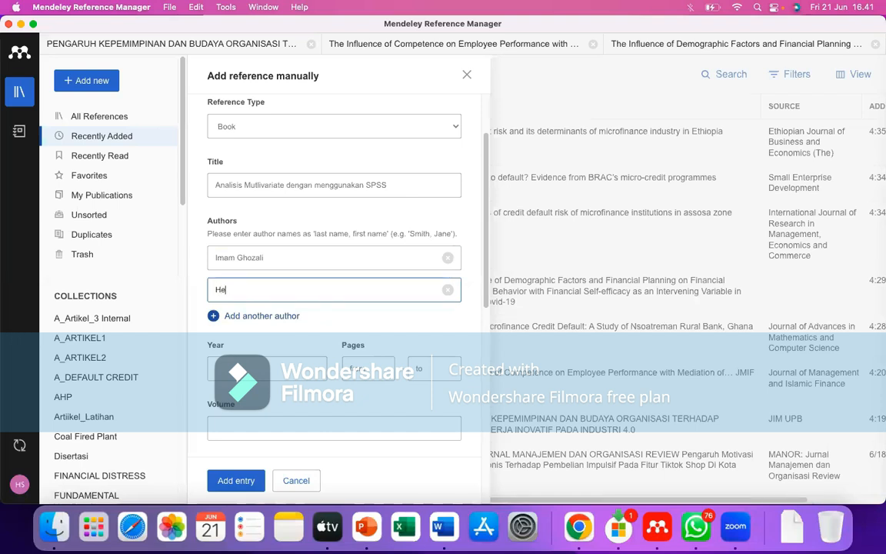
text(Hengky Latan)
- Set the book reference's year to 2020 and its page range to 1–300
click(280, 368)
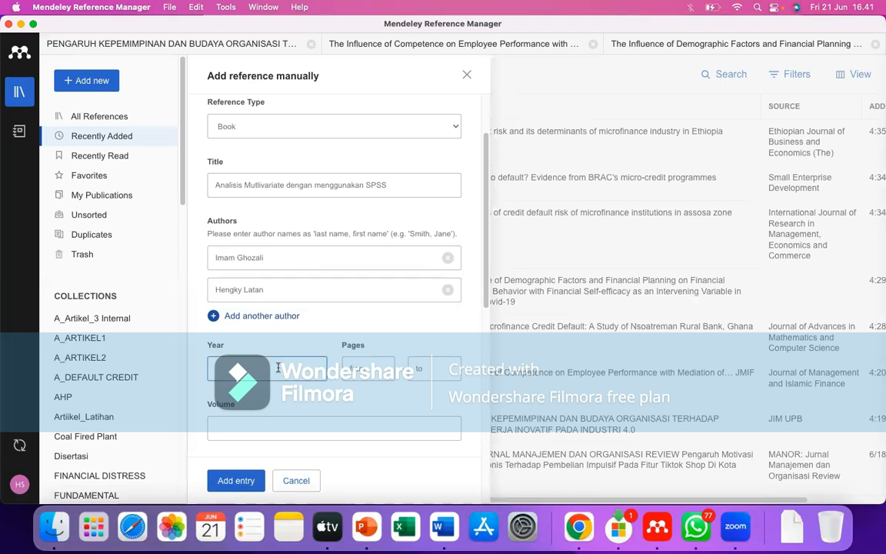
text(2020)
click(368, 365)
text(33)
key(BackSpace)
key(BackSpace)
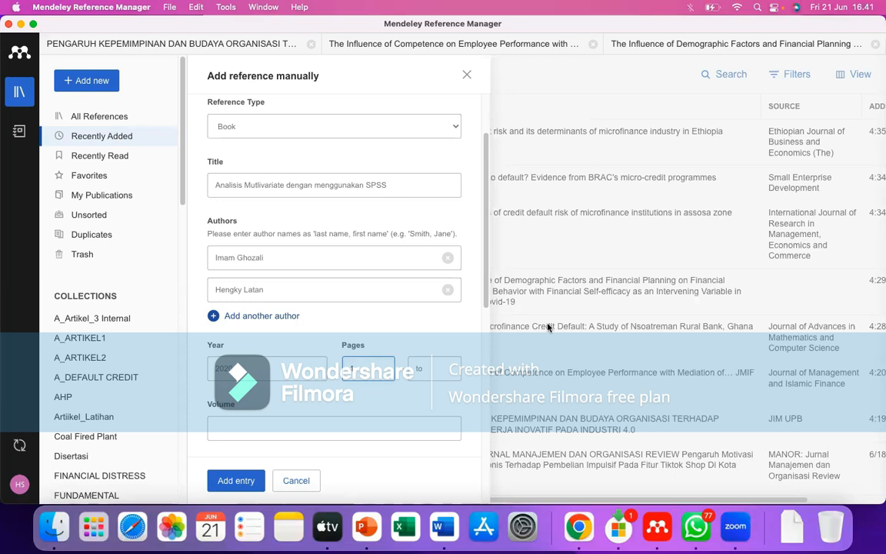
click(420, 368)
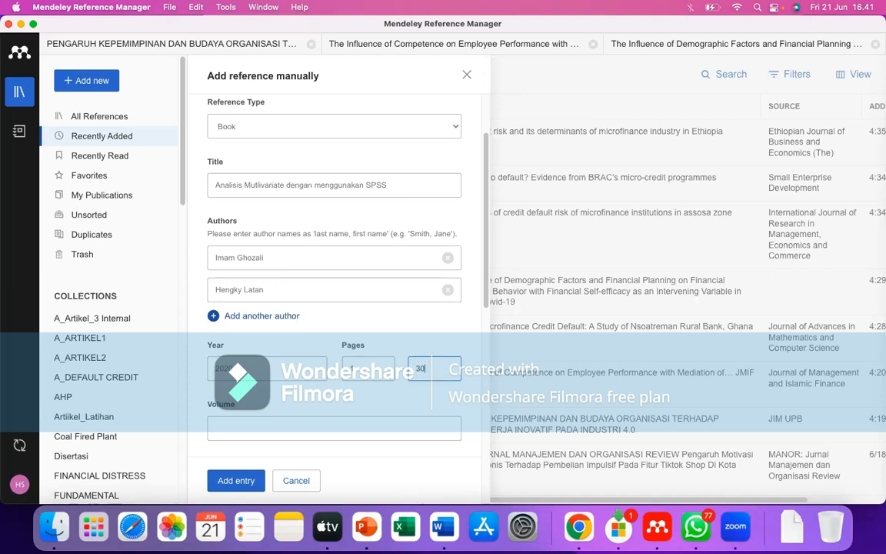
- Set the book reference's edition to 2 and its city to Semarang, leaving the volume empty
click(336, 432)
scroll(331, 427, down, 3)
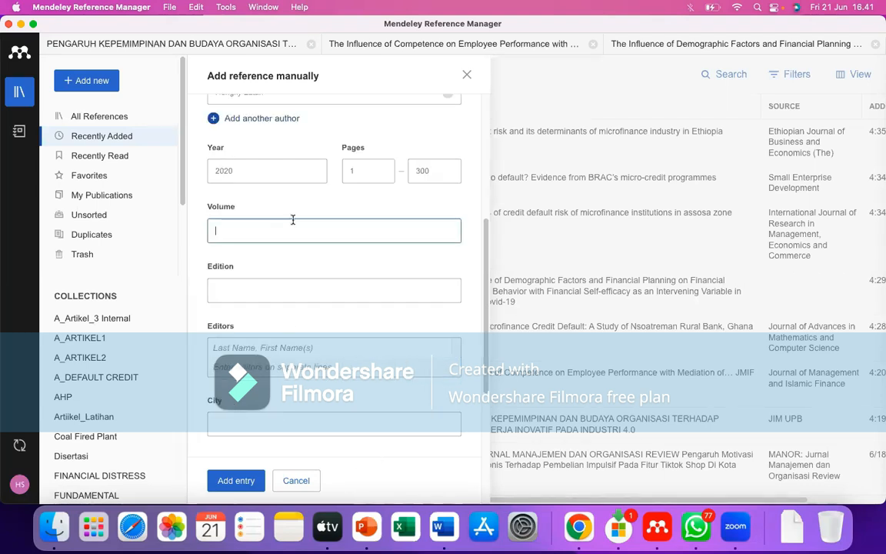
click(263, 292)
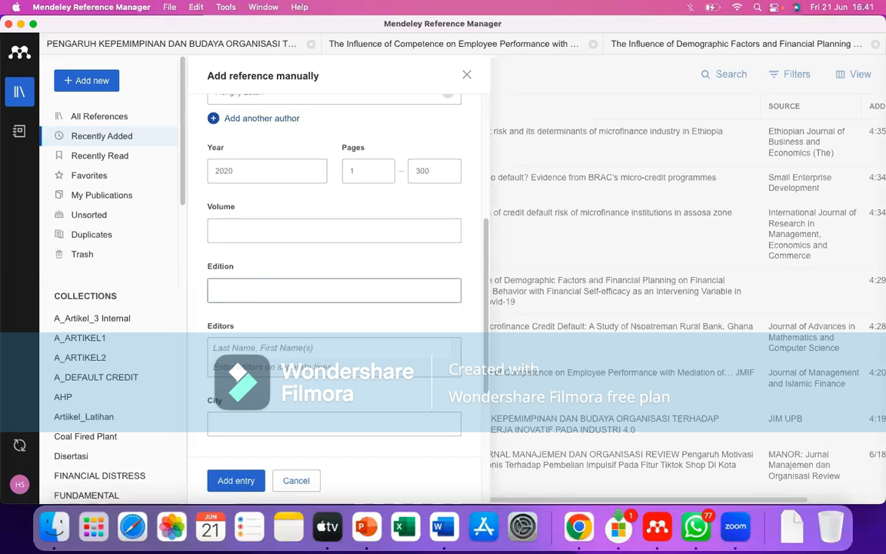
text(2)
click(332, 424)
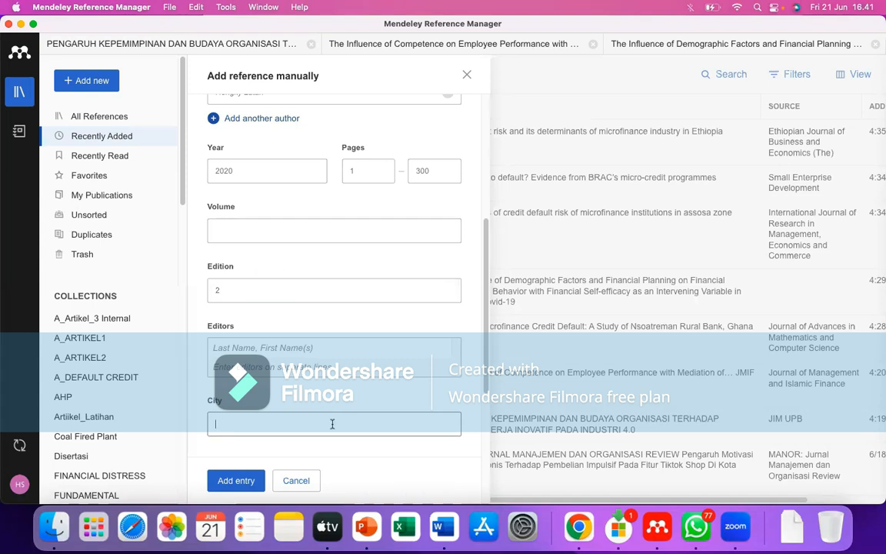
text(Semarang)
- Enter "Badan Penerbit UNDIP" as the book's publisher and add the entry to the library
scroll(344, 330, down, 3)
click(308, 301)
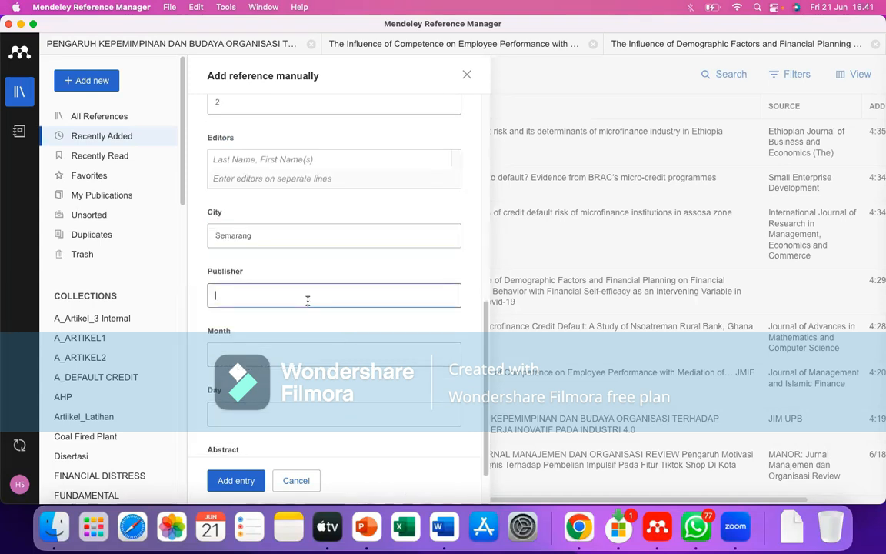
text(Badan Penerbit UNDIP)
scroll(261, 297, down, 2)
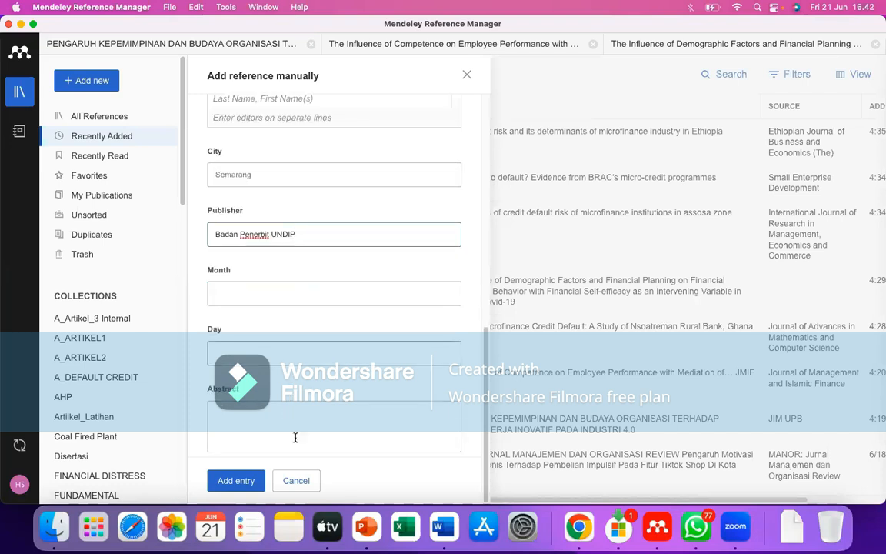
click(246, 481)
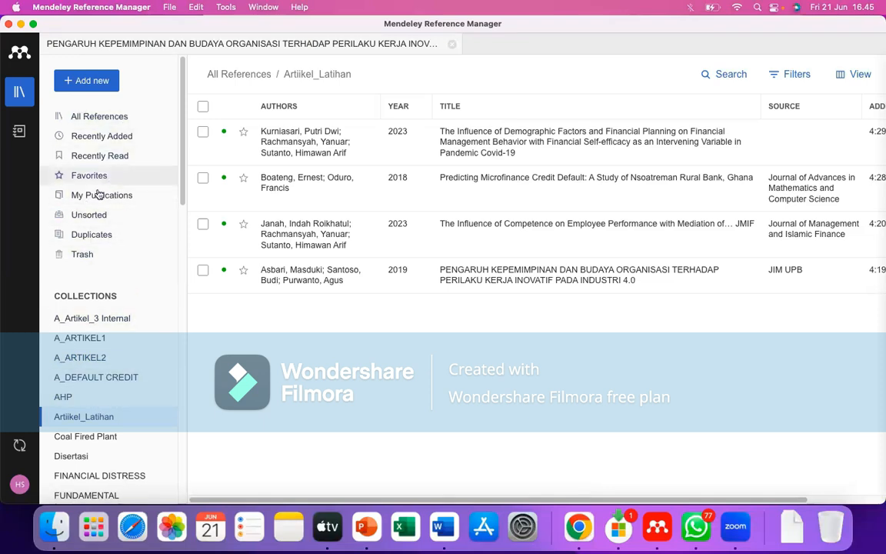
- Start another manually added reference in the Artiikel_Latihan collection and set its reference type to Web Page
click(89, 89)
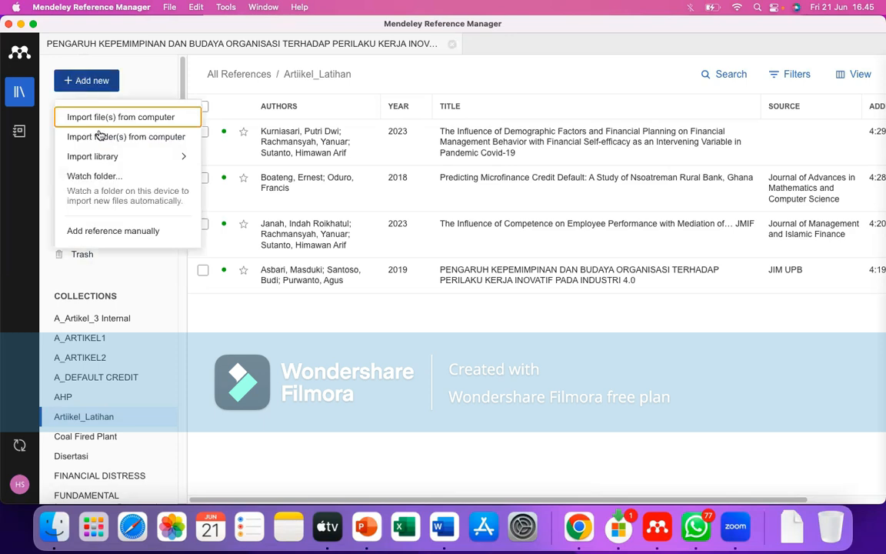
click(128, 232)
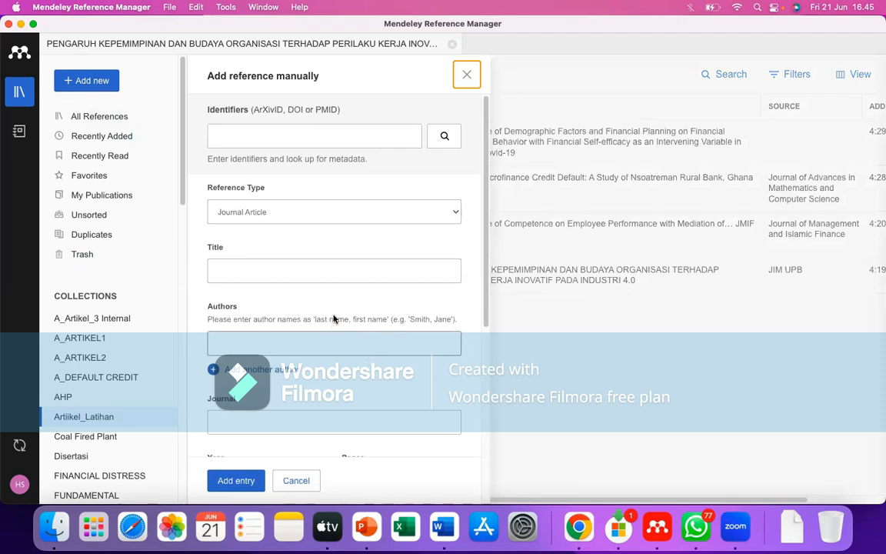
scroll(300, 200, down, 5)
scroll(301, 198, up, 5)
click(288, 211)
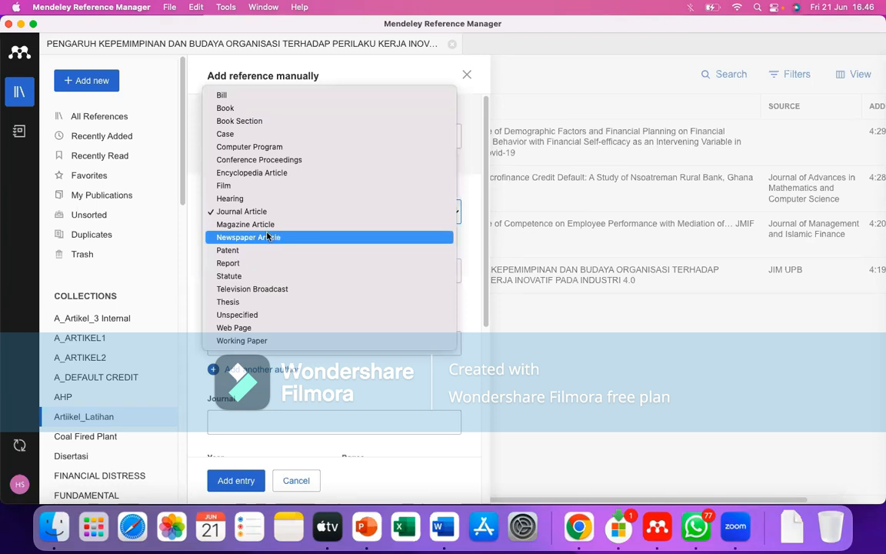
click(256, 329)
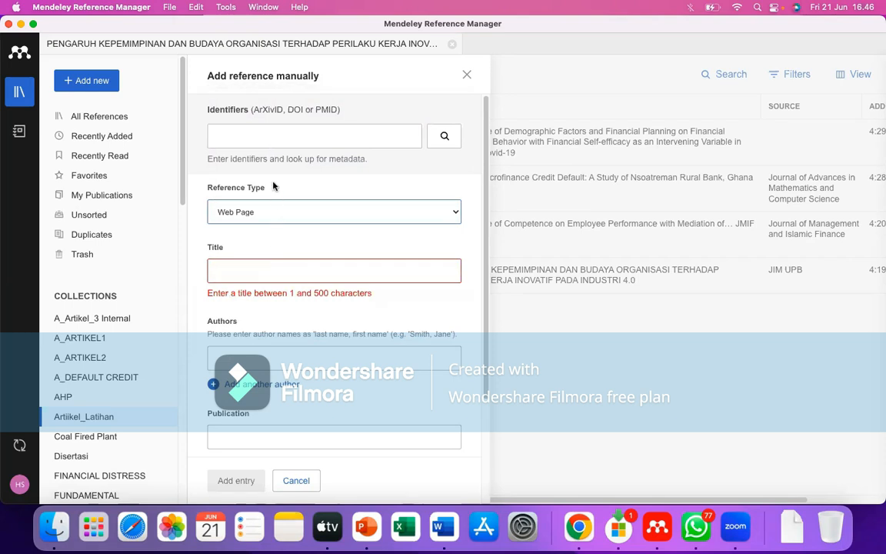
click(264, 276)
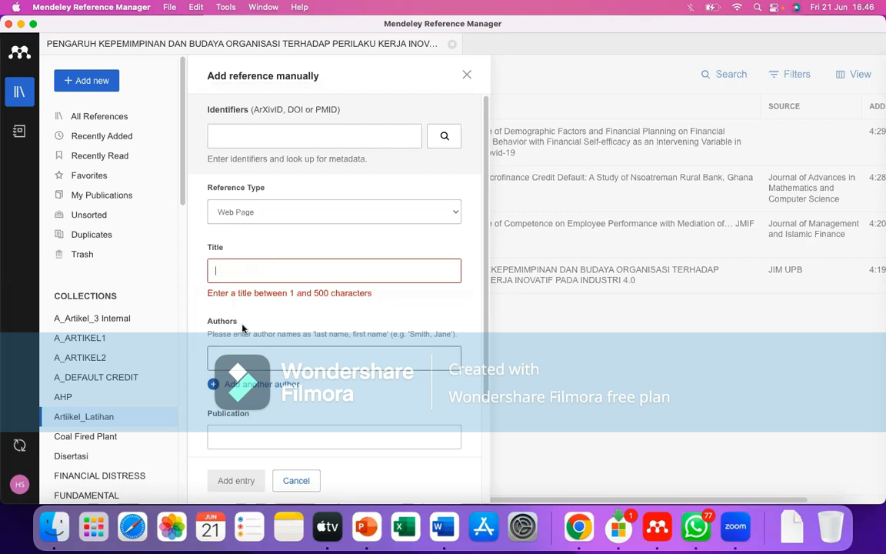
click(243, 359)
click(231, 264)
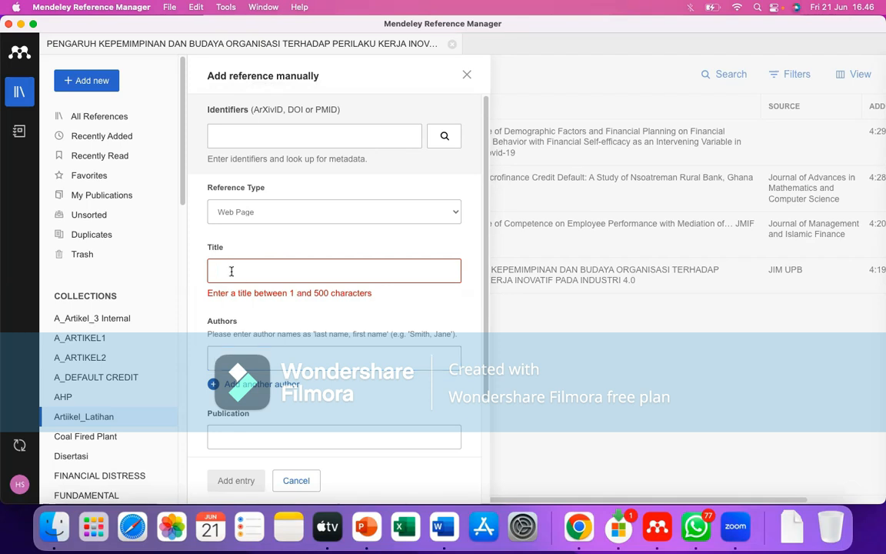
- Switch to Chrome and open the Kitalulus article "Kepemimpinan Transformasional: Definisi, Ciri, Bedanya" from the Google results
click(575, 531)
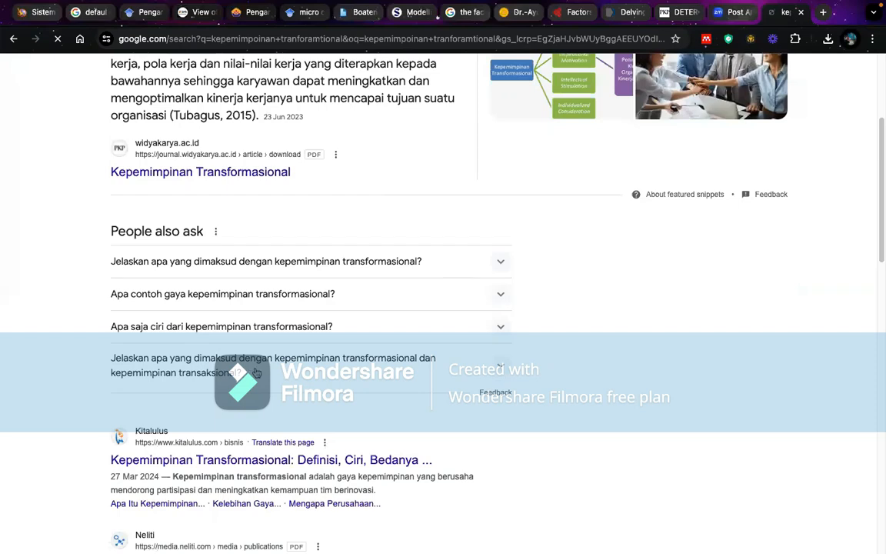
scroll(200, 331, down, 3)
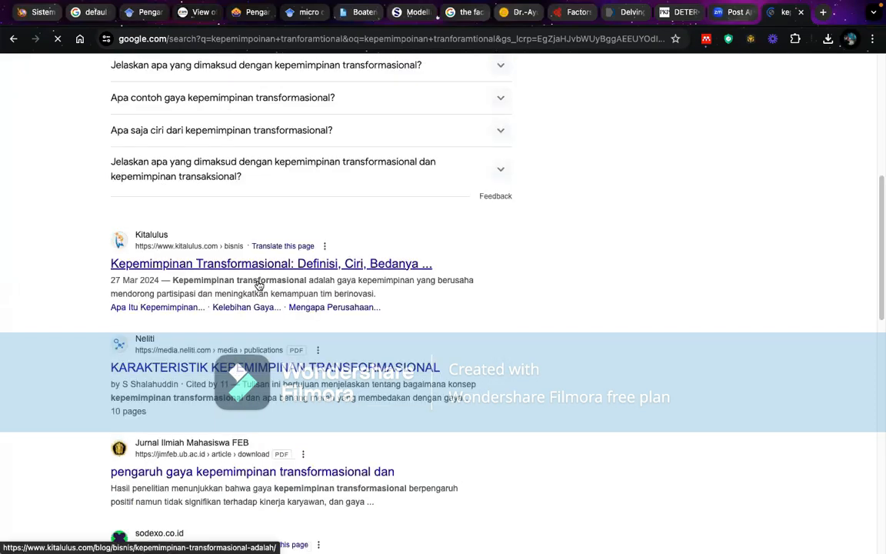
click(308, 264)
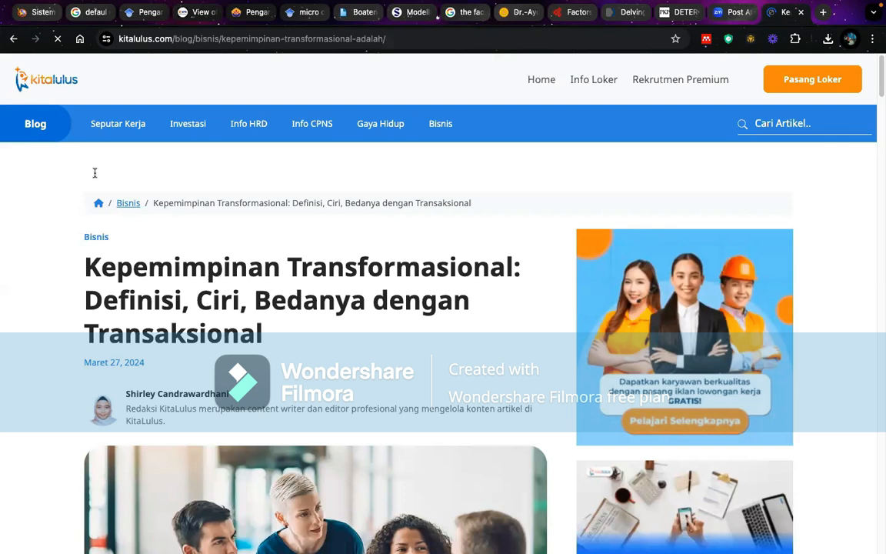
scroll(150, 229, down, 3)
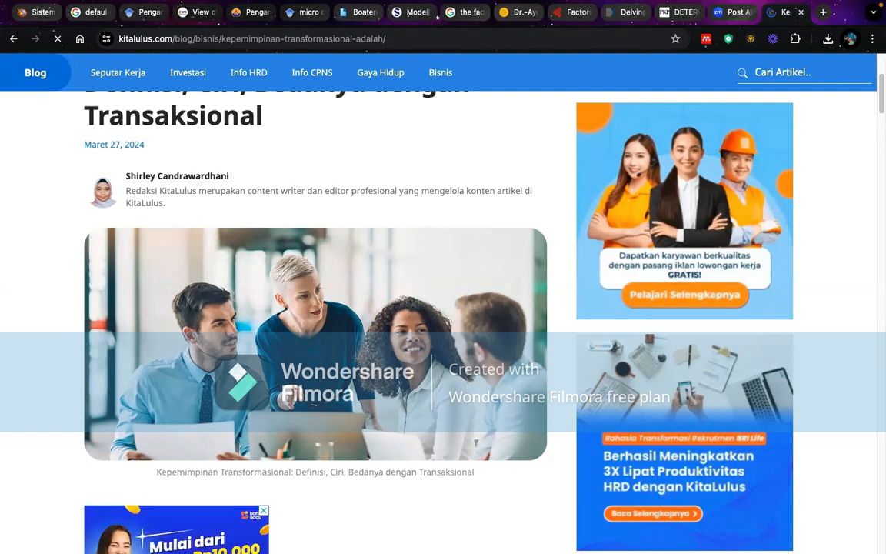
scroll(311, 288, down, 10)
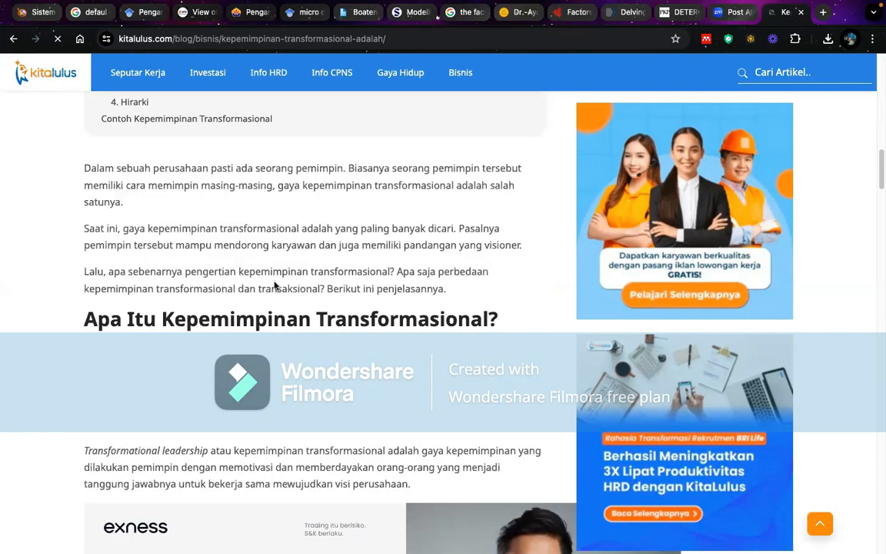
scroll(274, 285, up, 10)
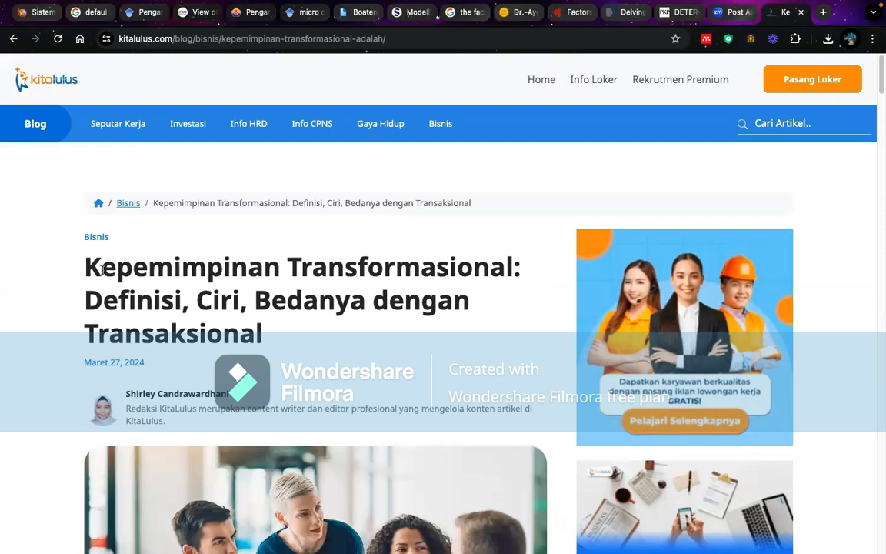
- Copy the headline "Kepemimpinan Transformasional: Definisi, Ciri, Bedanya dengan Transaksional" from the article into the Mendeley web page reference as its title
drag(102, 270, 273, 339)
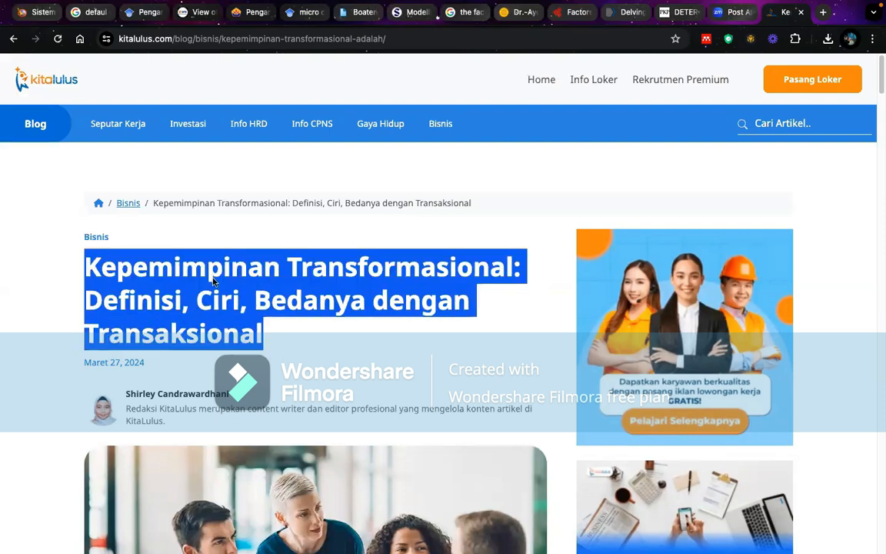
right_click(217, 278)
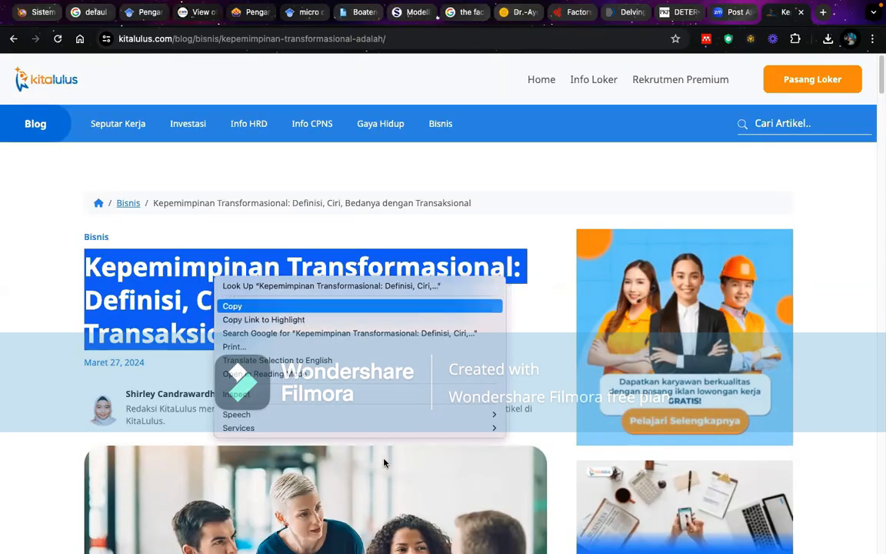
click(232, 306)
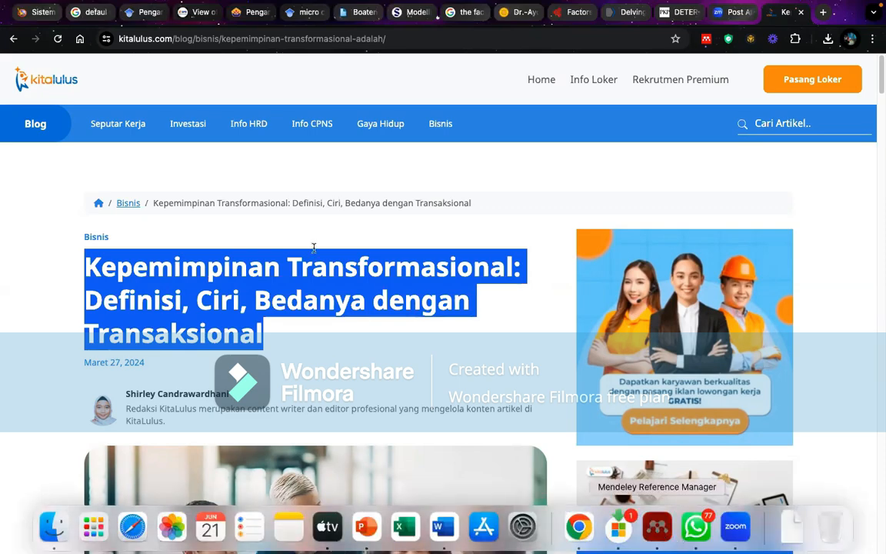
click(657, 526)
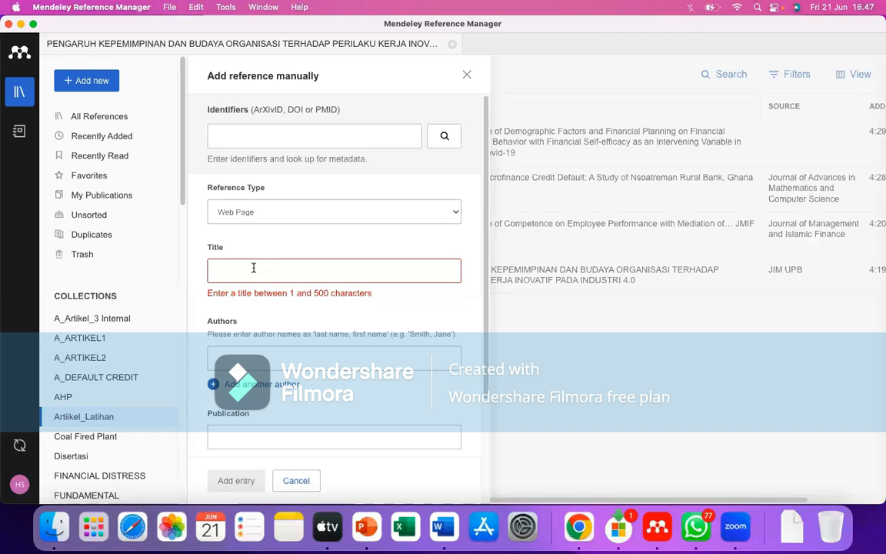
key(super+v)
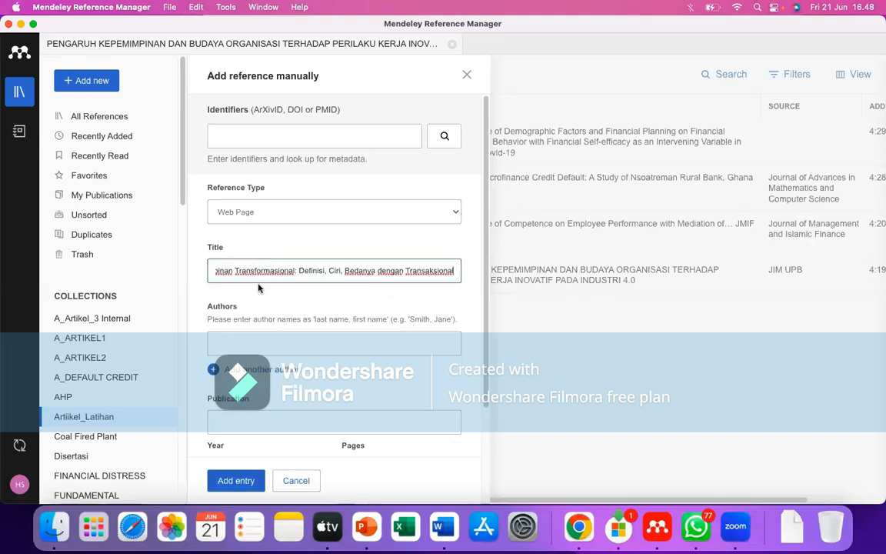
- Copy the author's name from the Kitalulus article in Chrome into the web page reference's author field in Mendeley
click(263, 346)
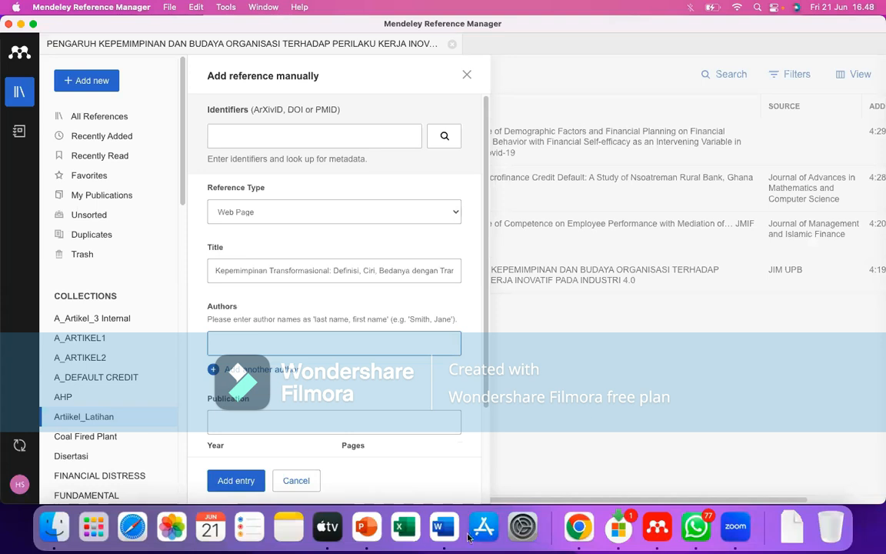
click(580, 529)
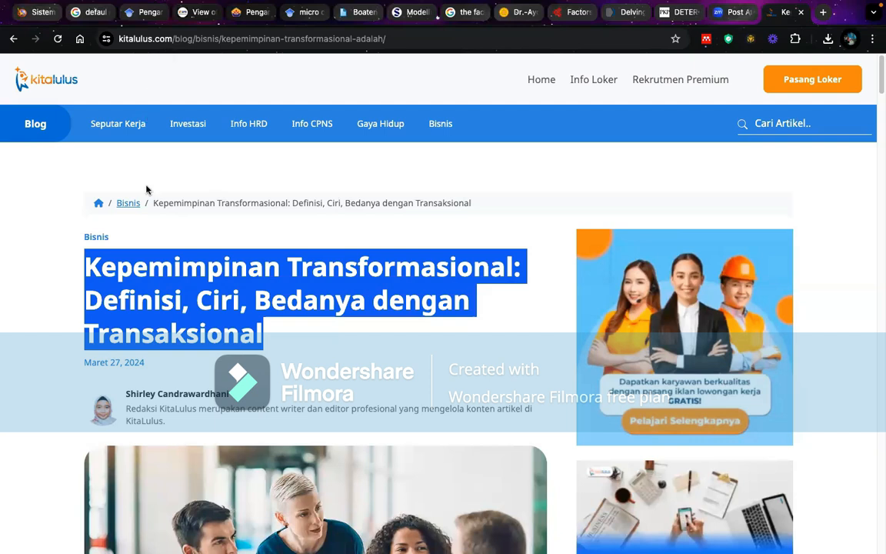
drag(125, 392, 252, 402)
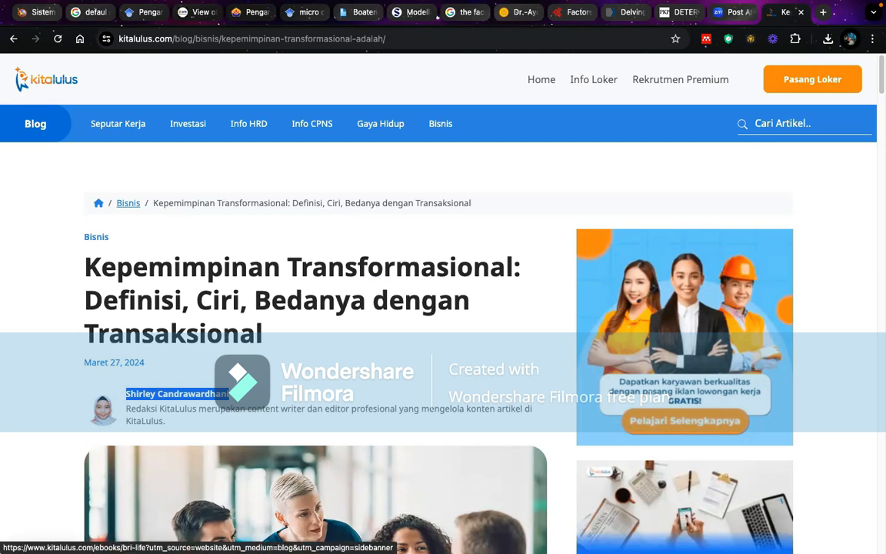
click(650, 531)
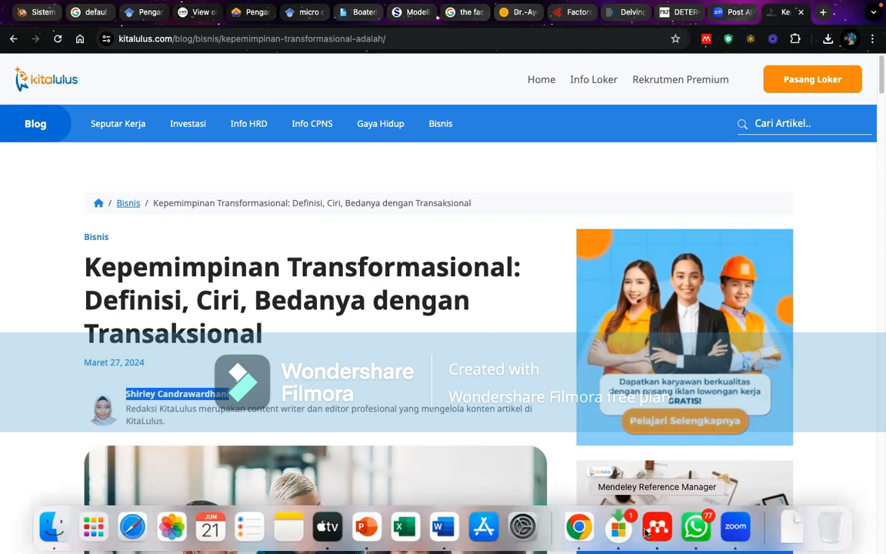
key(super+v)
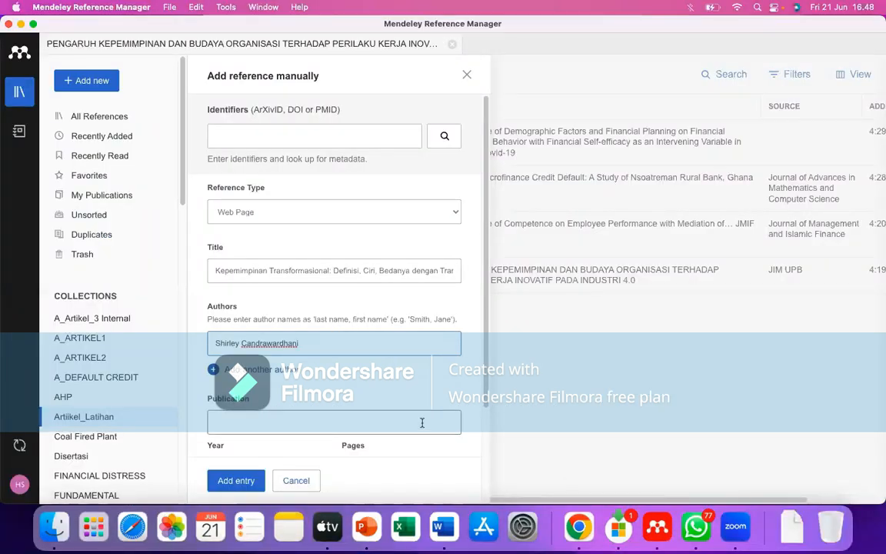
- Set the web page reference's year to 2024, add the entry, and show the recently added references
scroll(422, 423, down, 1)
scroll(277, 377, down, 3)
click(251, 348)
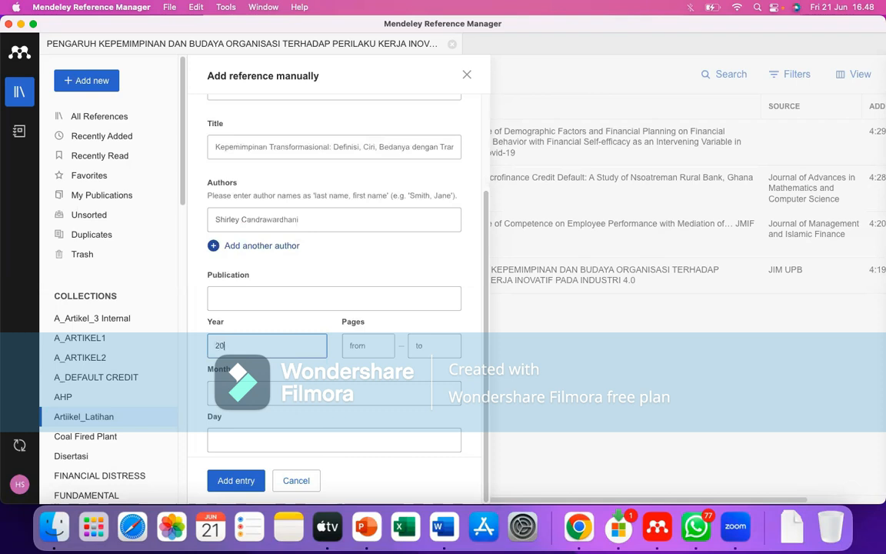
text(2024)
click(374, 349)
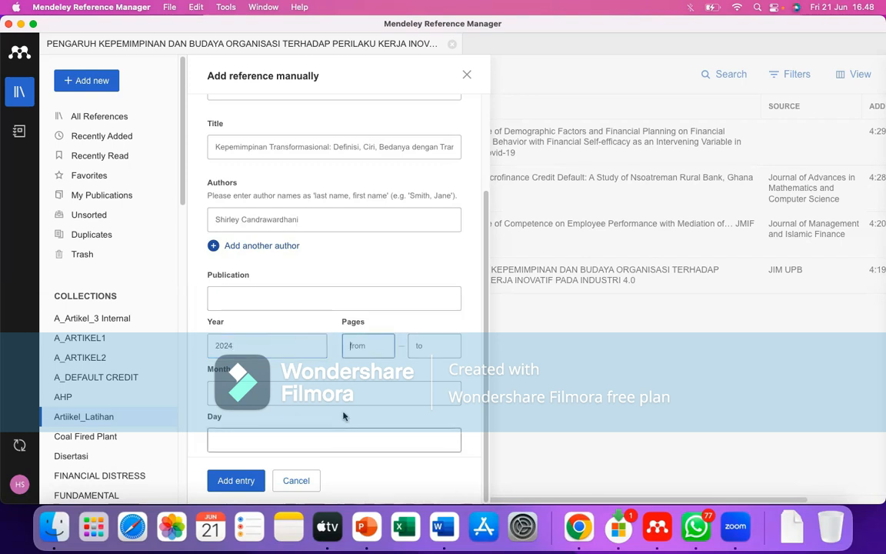
click(236, 481)
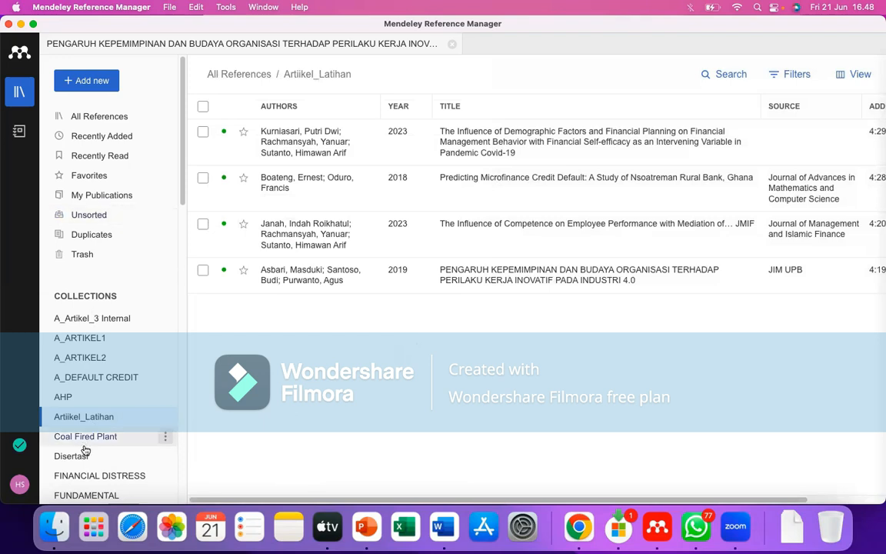
click(104, 135)
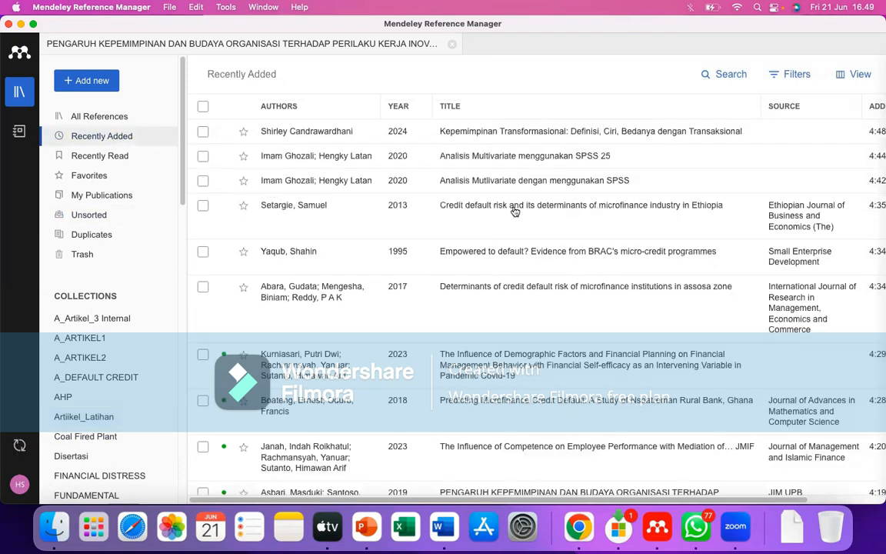
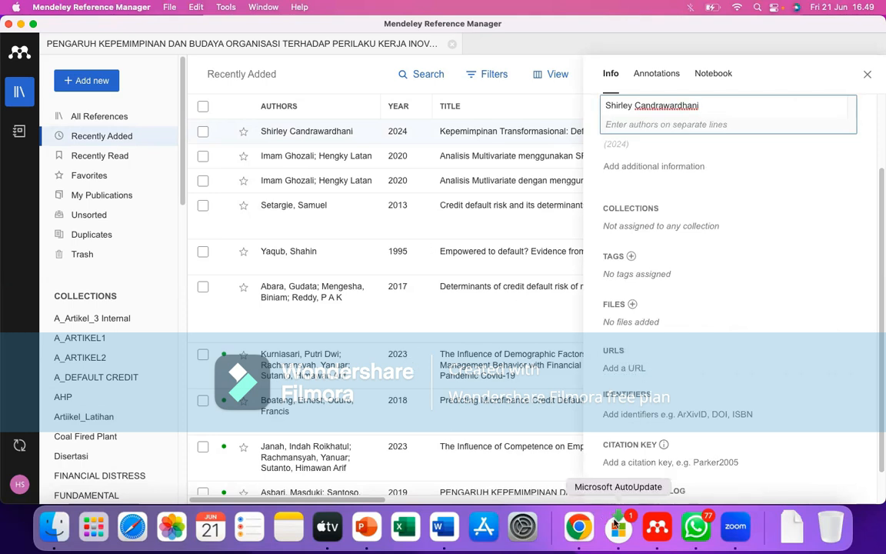
- Switch to Chrome and examine the abstract of the Sage article "Modelling Credit Default in Microfinance—An Indian Case Study"
click(579, 526)
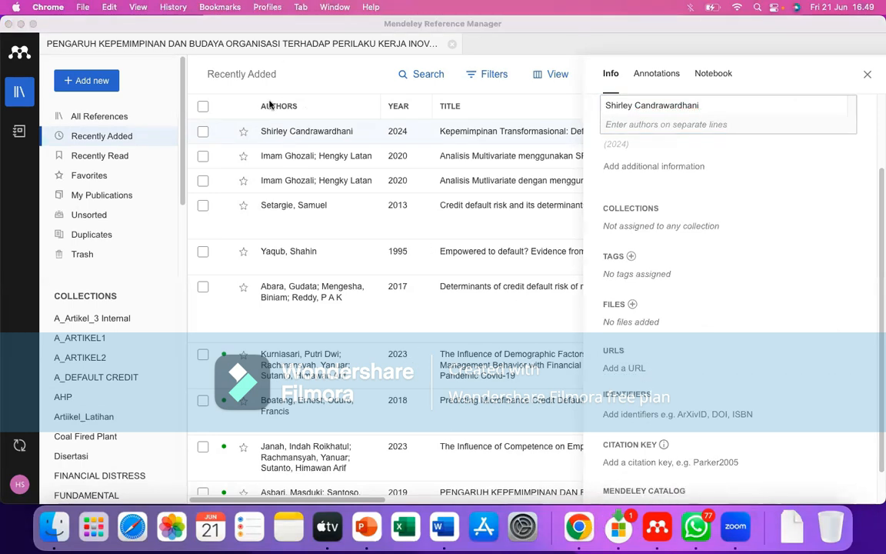
click(252, 77)
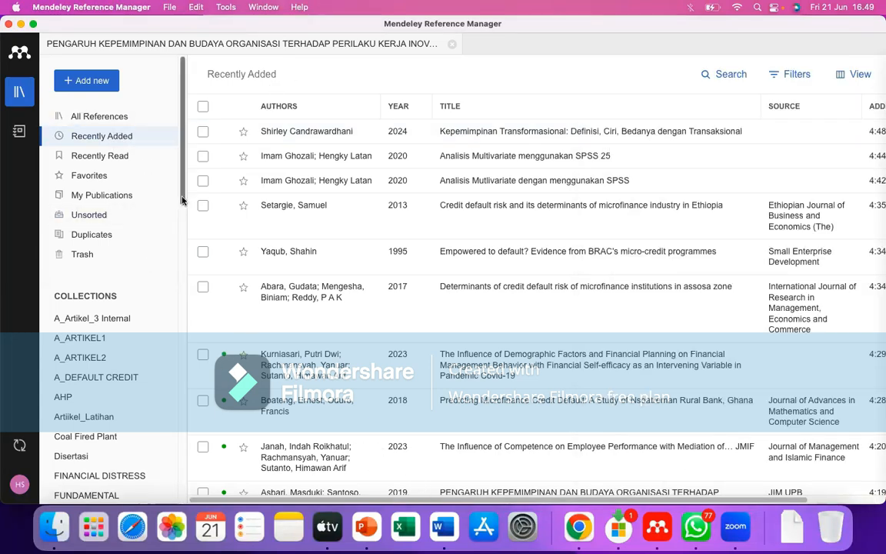
scroll(183, 167, down, 1)
scroll(552, 153, up, 1)
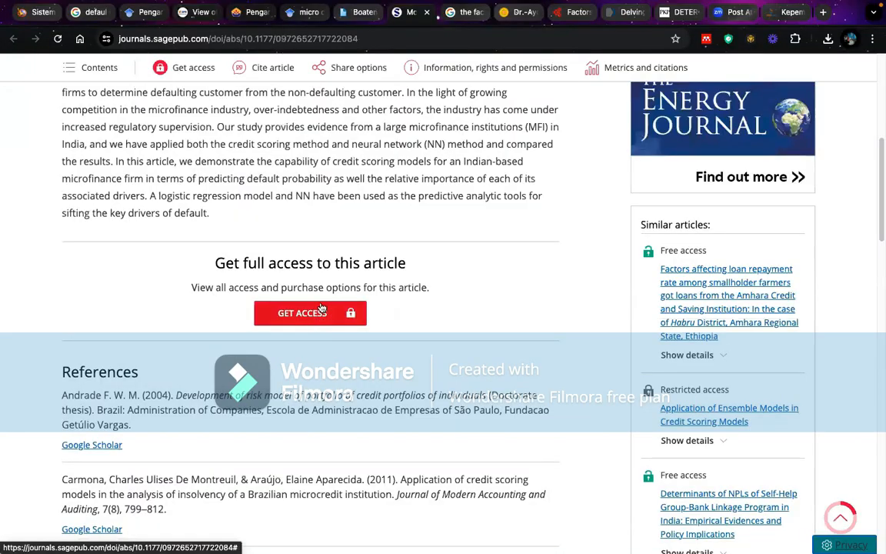
scroll(323, 285, down, 1)
scroll(327, 289, up, 3)
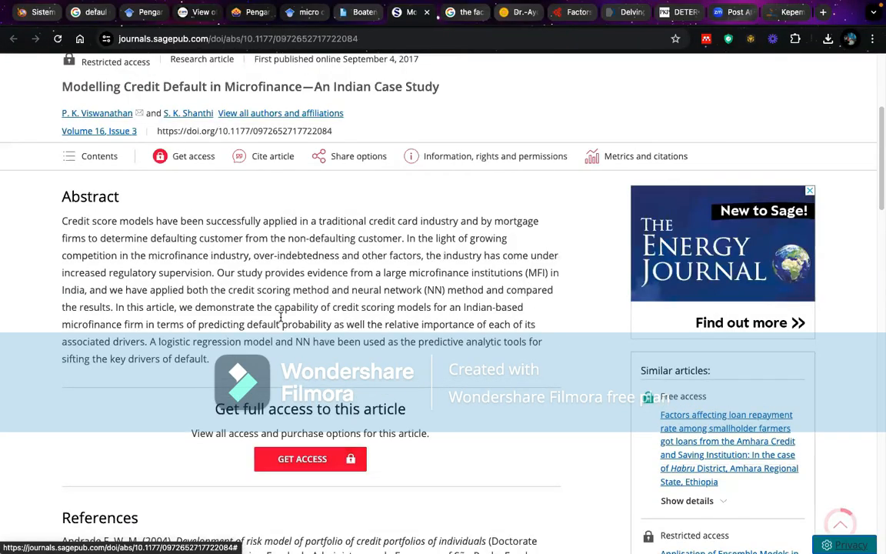
drag(61, 221, 228, 357)
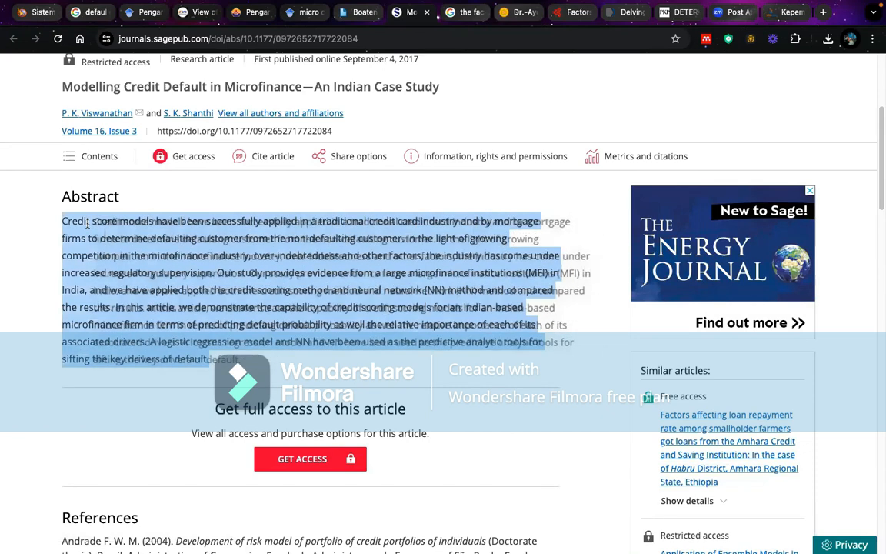
click(197, 251)
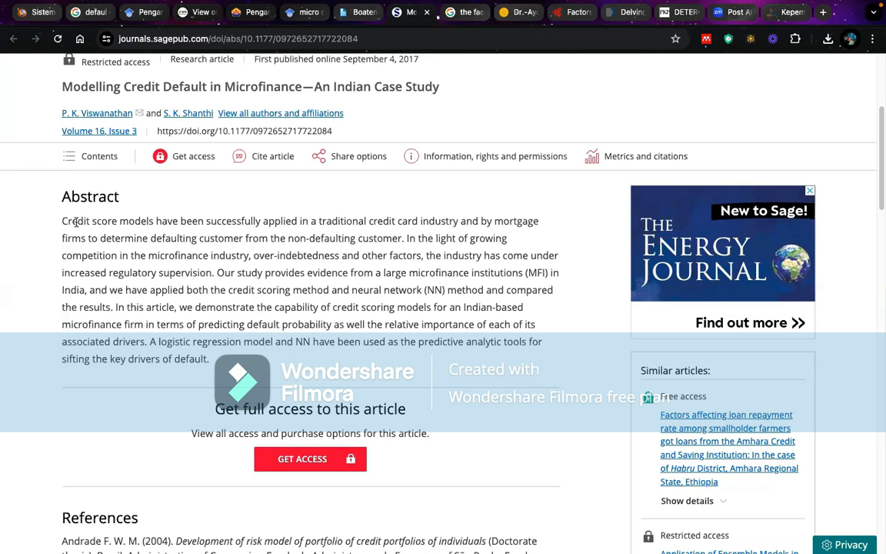
mouse_move(62, 222)
mouse_down()
mouse_move(146, 220)
mouse_move(240, 234)
mouse_move(271, 224)
mouse_move(311, 229)
mouse_move(247, 222)
mouse_move(540, 223)
mouse_move(177, 240)
mouse_move(310, 241)
mouse_move(351, 238)
mouse_move(61, 238)
mouse_up()
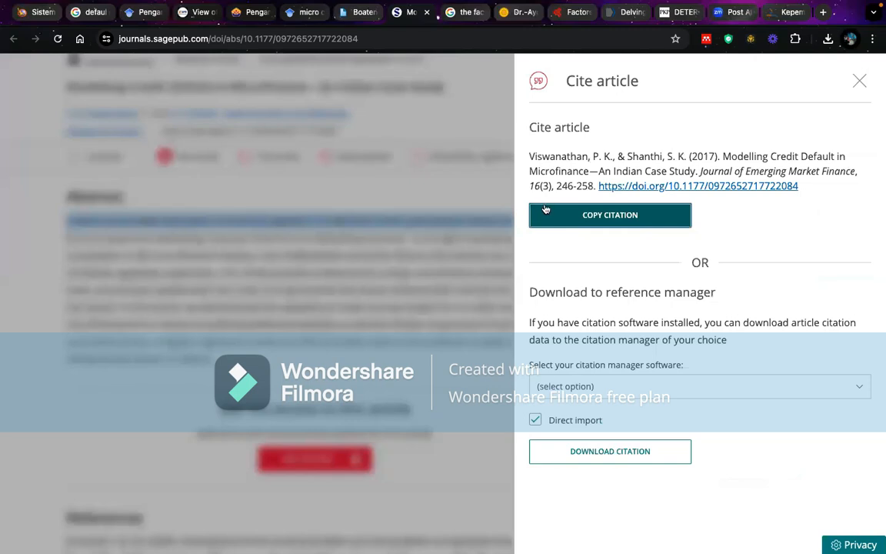
- Download the article's citation in RIS (ProCite, Reference Manager) format and copy its formatted citation text
click(633, 218)
click(831, 392)
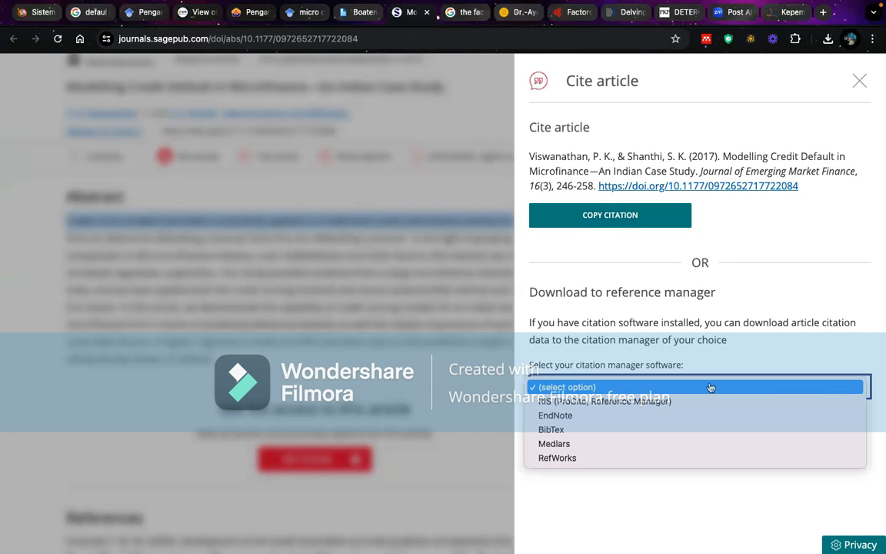
click(590, 400)
click(610, 453)
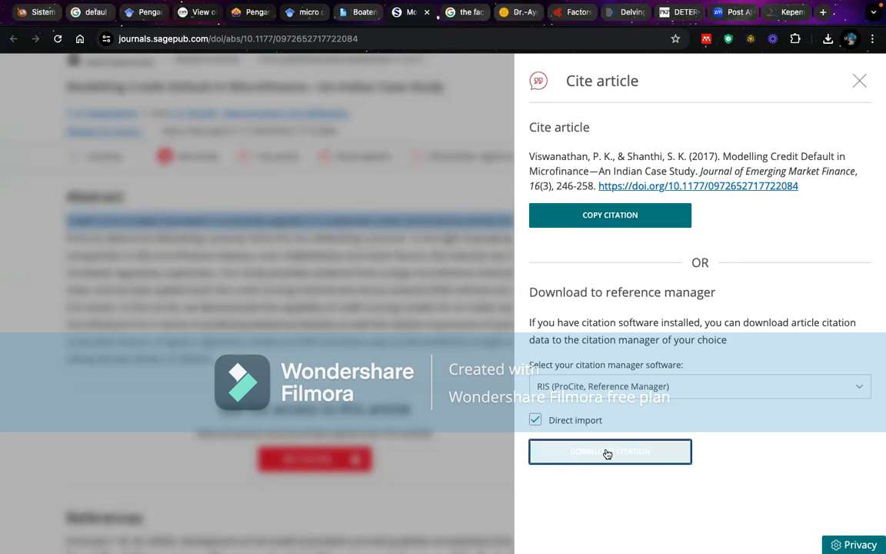
click(542, 214)
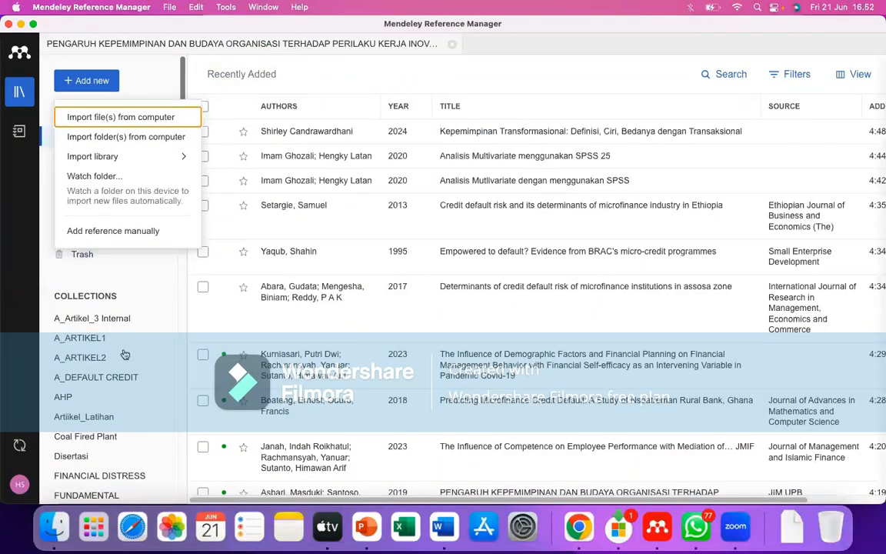
- In Mendeley, start a manual journal article reference in the Artiikel_Latihan collection and paste the copied citation as its title
click(115, 419)
click(86, 80)
click(128, 230)
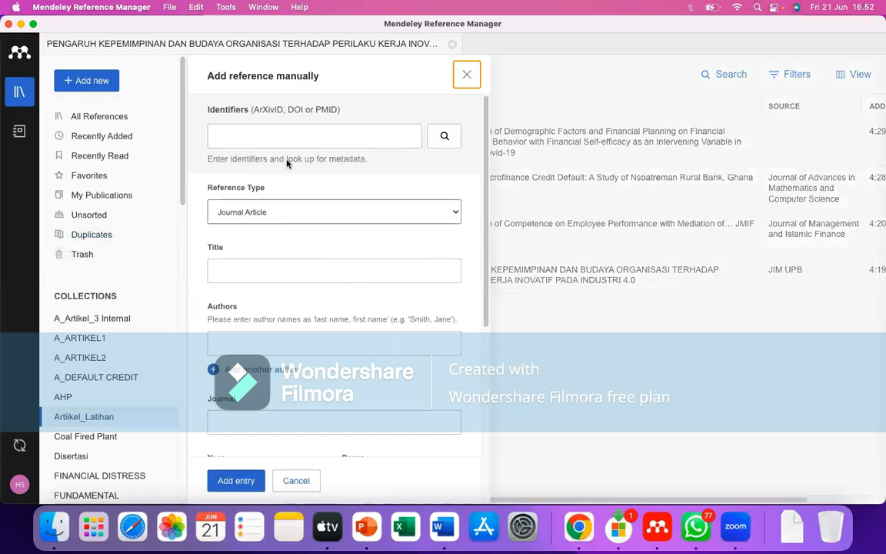
click(256, 266)
click(265, 271)
key(super+v)
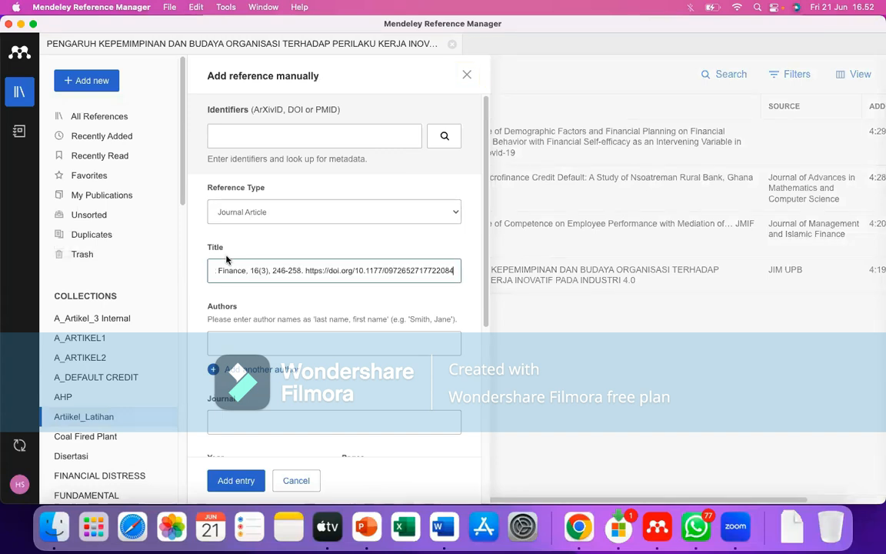
mouse_move(309, 275)
mouse_down()
mouse_move(390, 288)
mouse_move(446, 281)
mouse_move(308, 274)
mouse_up()
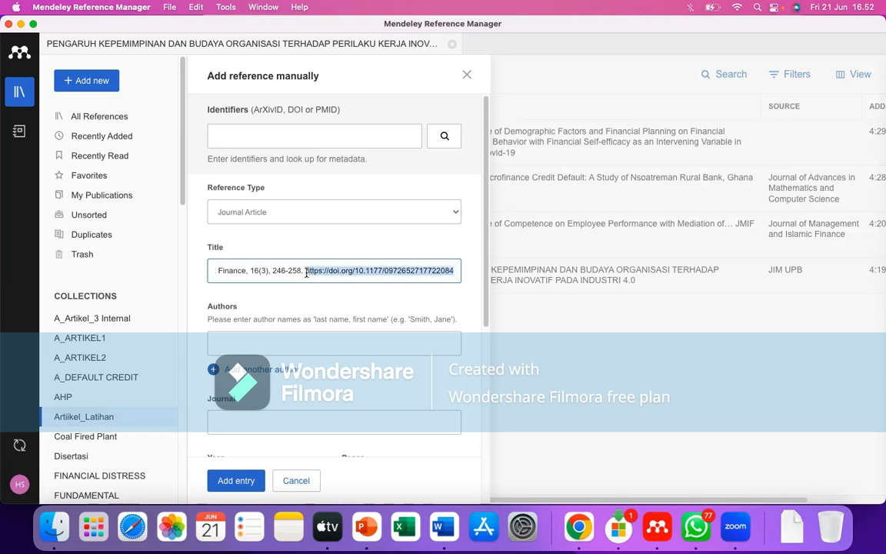
click(274, 137)
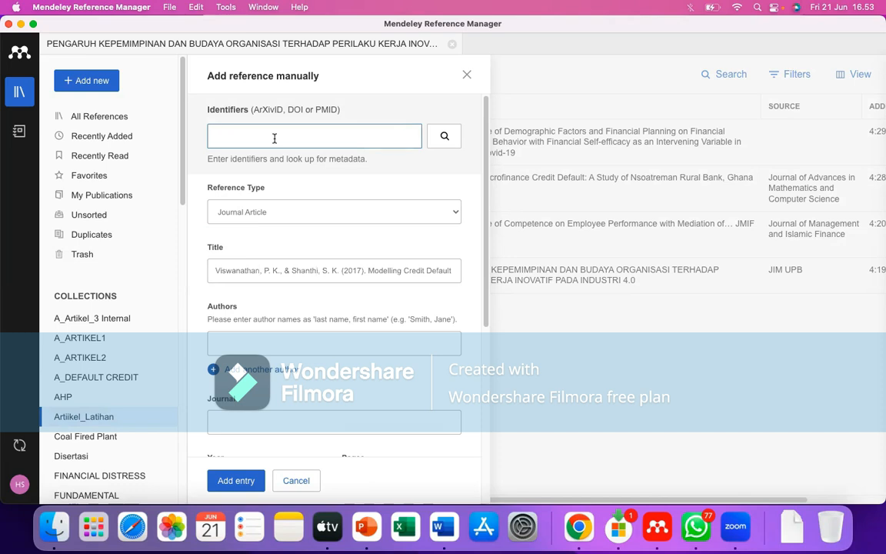
key(super+v)
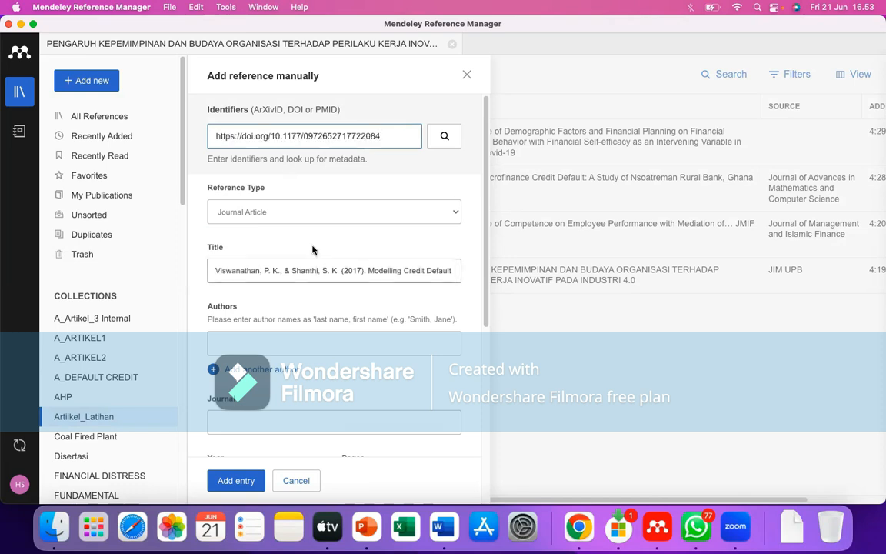
- Enter the article's two authors as separate author entries, taking their names from the pasted citation text
click(332, 272)
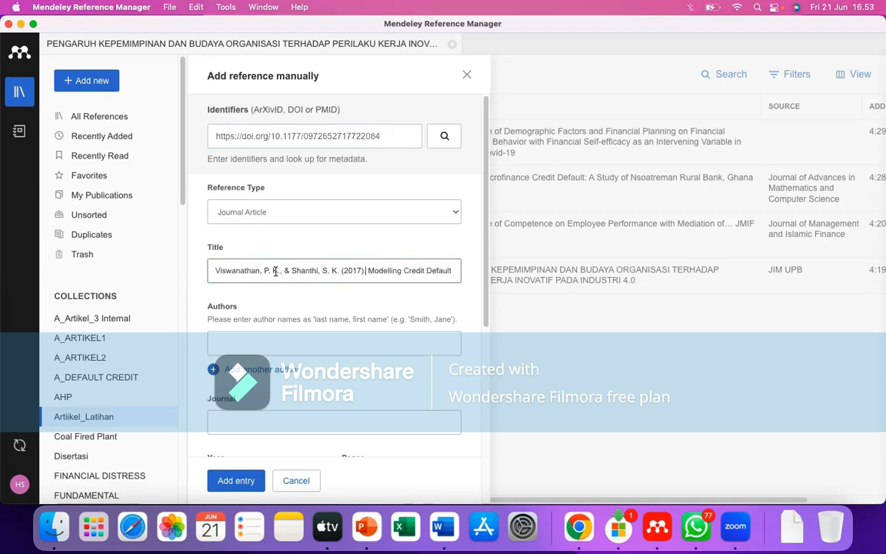
shift+click(219, 269)
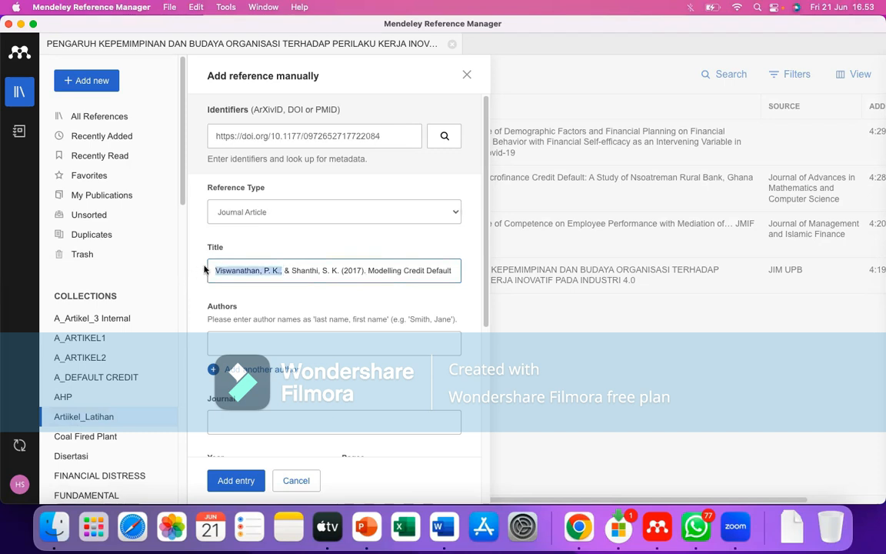
click(236, 346)
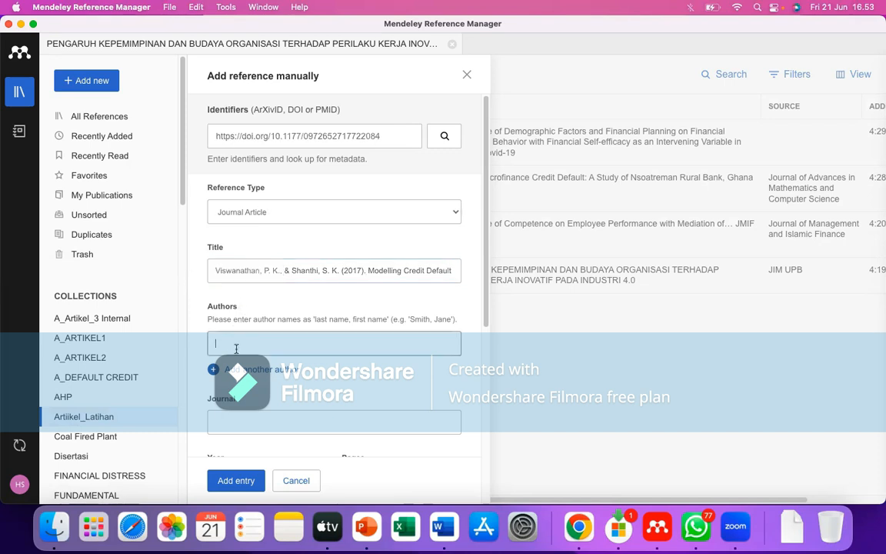
key(super+v)
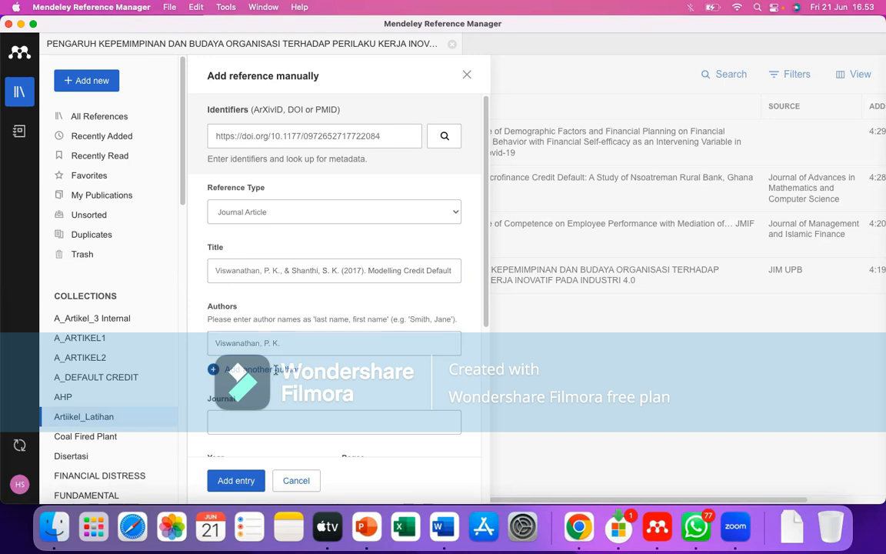
key(Return)
click(295, 277)
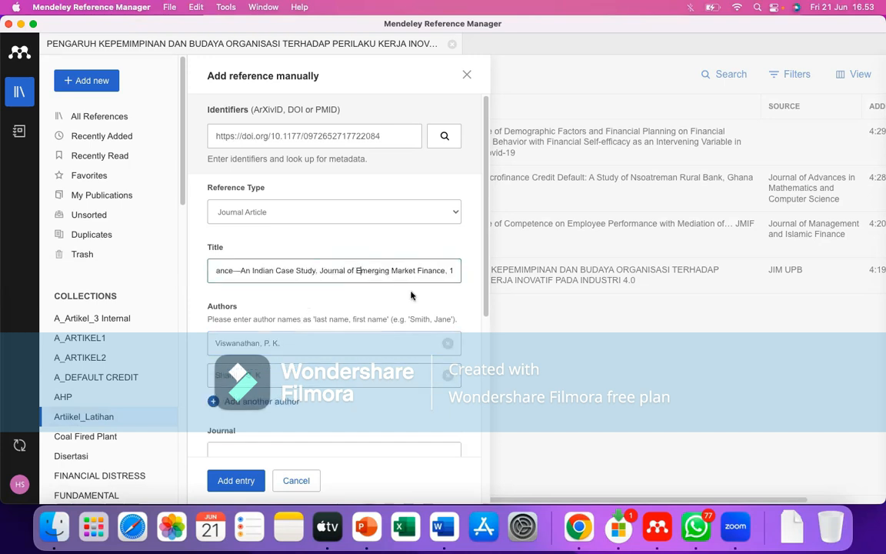
- Copy "Journal of Emerging Market Finance" from the citation text in the title into the reference's journal field
scroll(267, 436, down, 1)
drag(319, 249, 388, 249)
click(290, 248)
drag(290, 248, 408, 248)
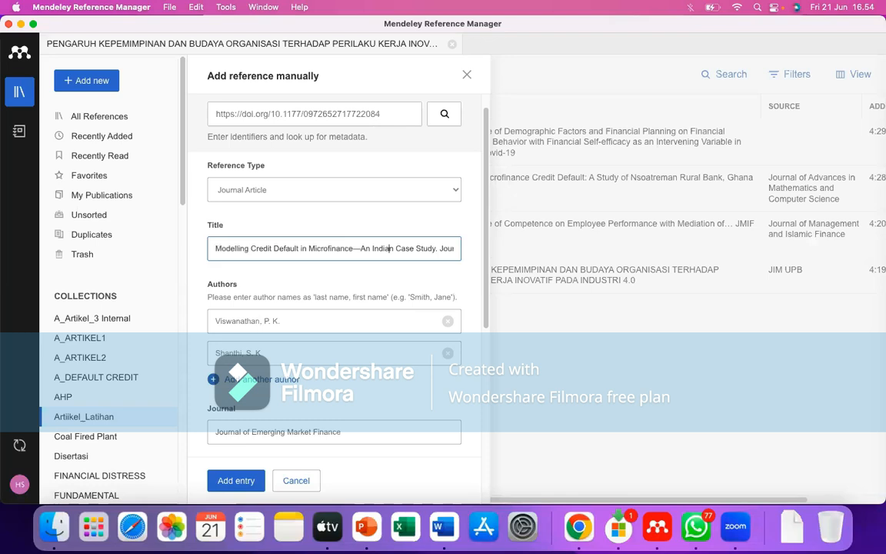
key(Right)
key(Right)
key(Right)
key(Right)
key(Right)
key(Right)
key(Right)
key(Right)
key(Right)
key(Right)
key(Right)
key(Right)
key(Right)
key(Right)
key(Right)
key(Right)
key(Right)
key(Right)
key(Right)
key(Right)
key(Right)
drag(298, 249, 423, 250)
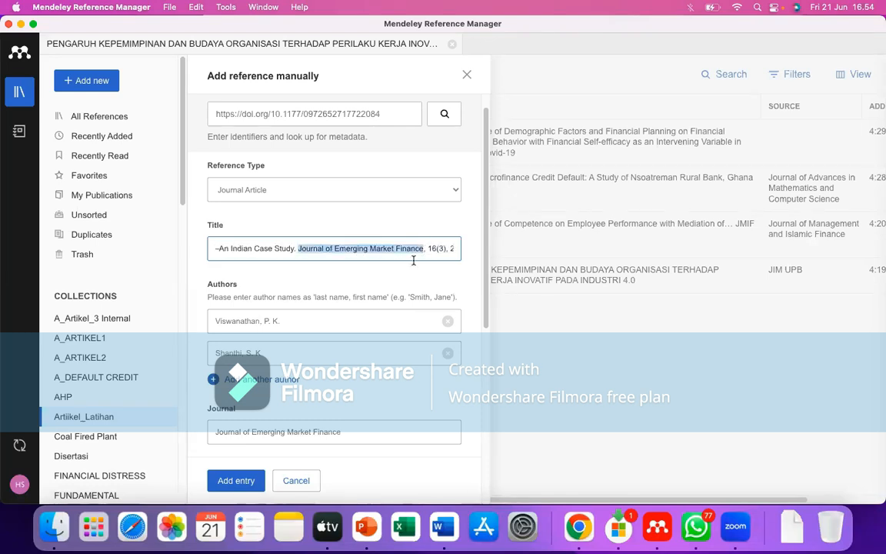
- Set the journal article's year to 2017 and fill in volume 16 and issue 3 from the citation
scroll(292, 327, down, 5)
click(284, 321)
text(2017)
key(Tab)
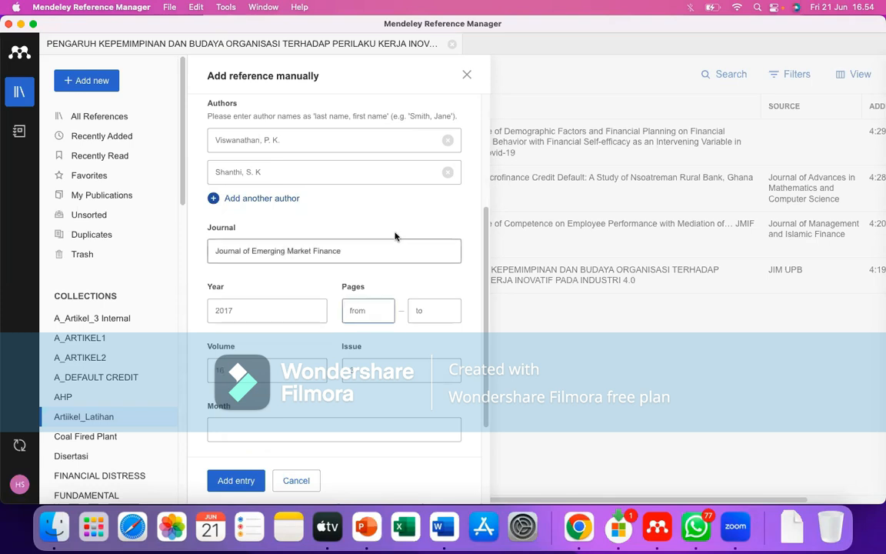
- Take the page range 246-258 from the citation text in the title for the reference's pages
scroll(394, 227, up, 3)
click(394, 227)
scroll(355, 225, right, 3)
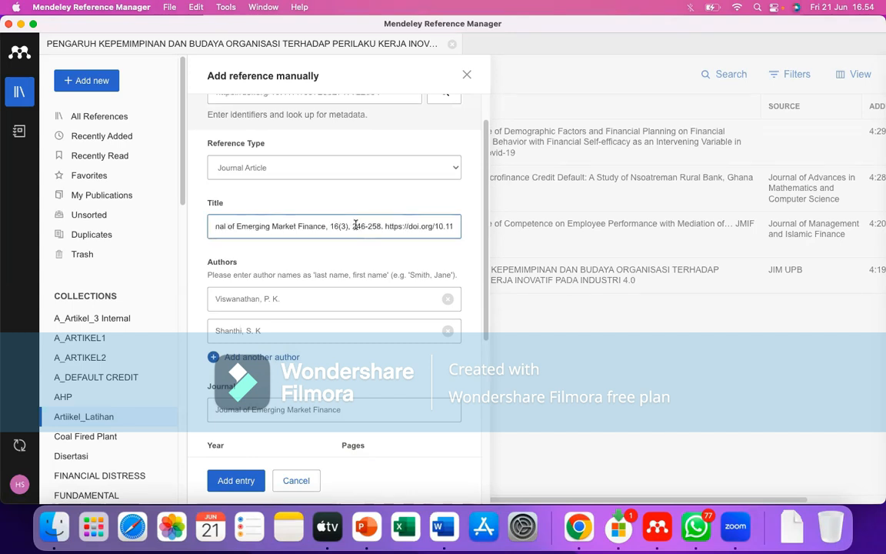
drag(354, 227, 382, 226)
scroll(356, 200, up, 2)
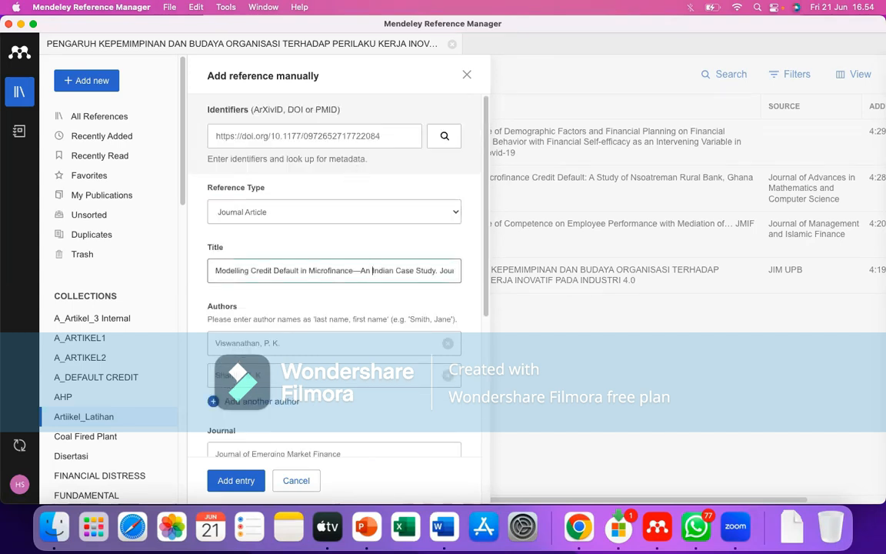
- Delete the volume, page range and DOI link after the journal name in the title and add the entry
click(416, 273)
key(Right)
key(Right)
key(Right)
key(Right)
key(Right)
key(Right)
key(Right)
key(Right)
key(Right)
key(Right)
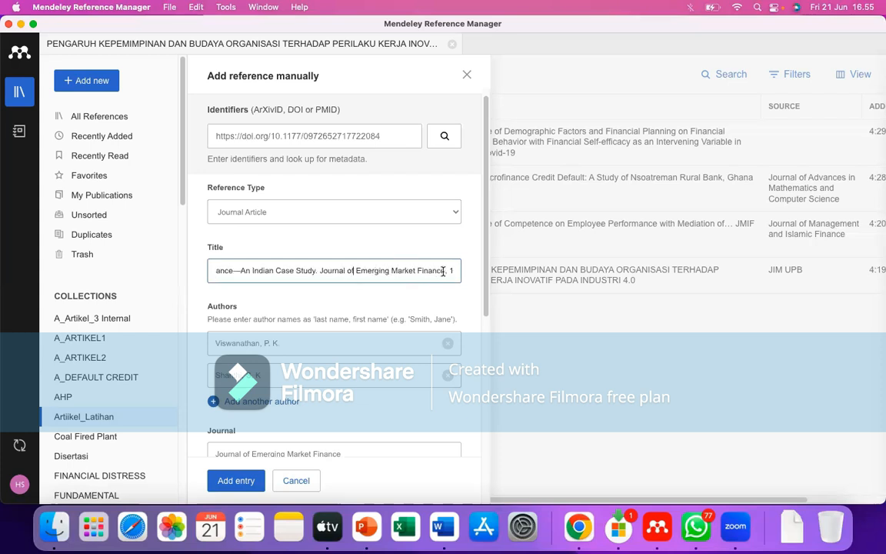
drag(450, 271, 504, 276)
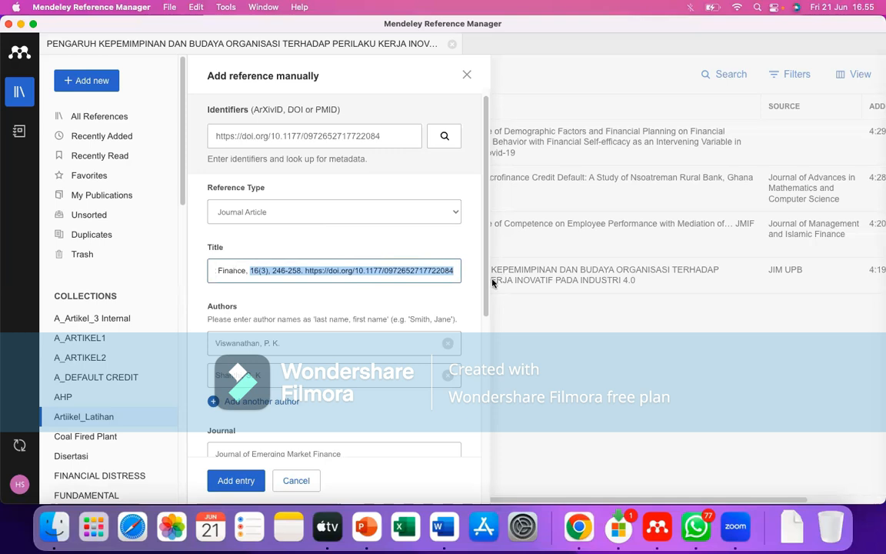
key(BackSpace)
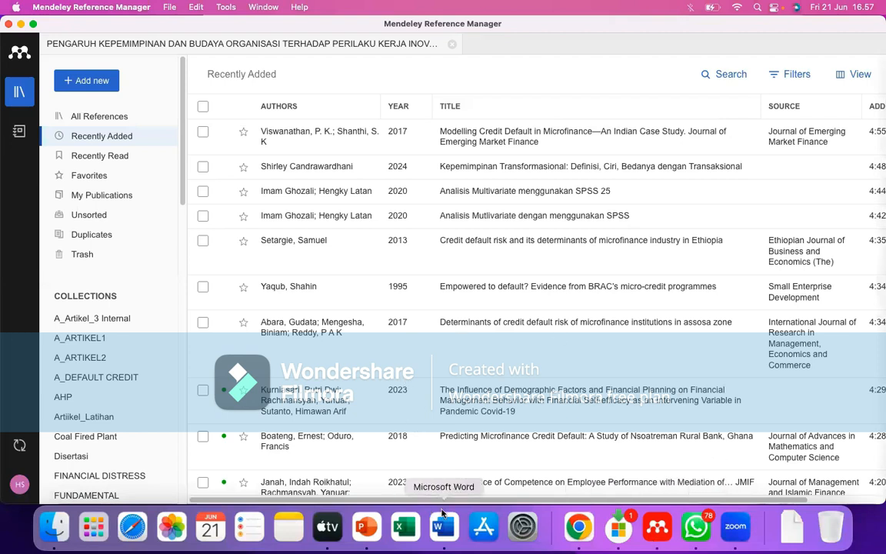
- Open the installation page of Mendeley Cite for Microsoft Word from Mendeley Reference Manager
click(230, 8)
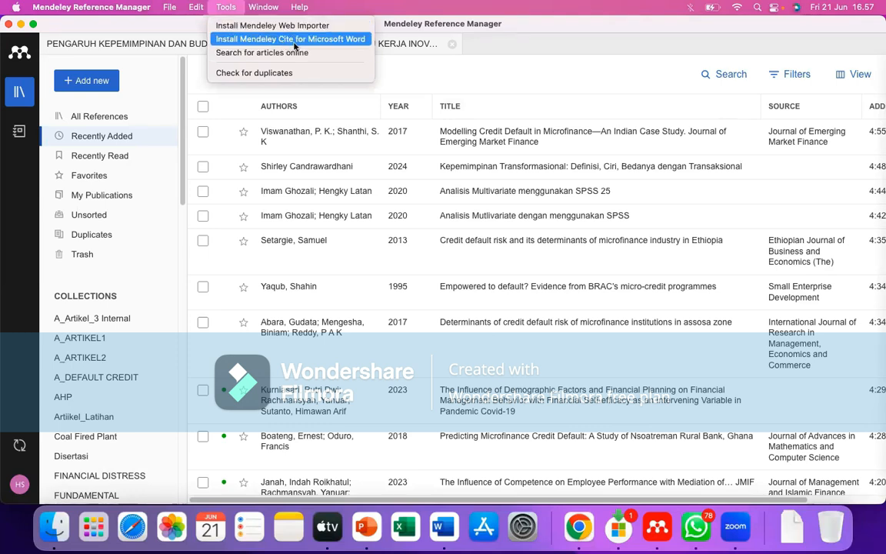
click(342, 39)
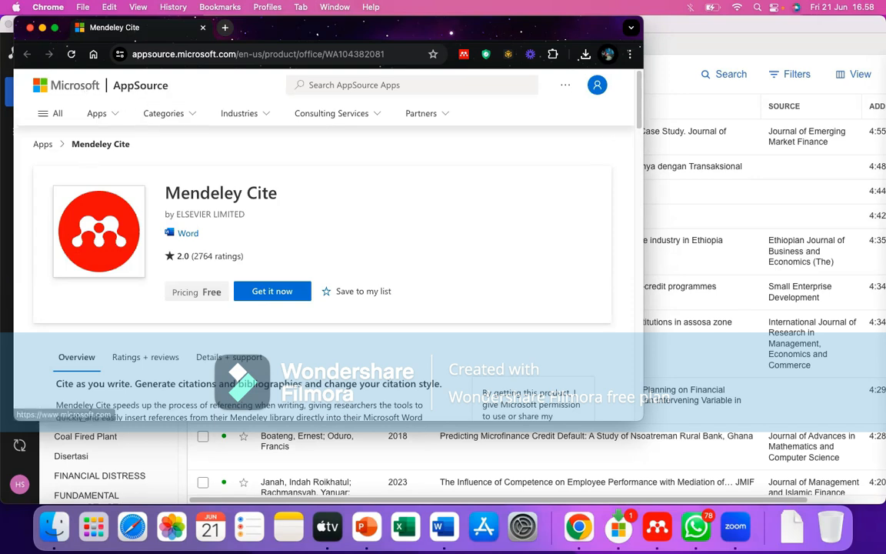
- Switch to Microsoft Word, dismiss the open Mendeley Cite options and place the cursor in the blank document
click(444, 529)
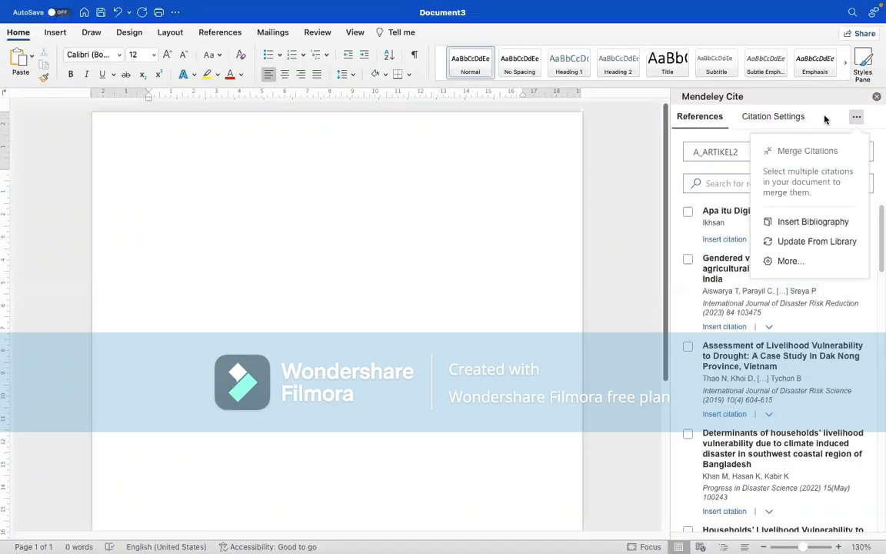
click(134, 180)
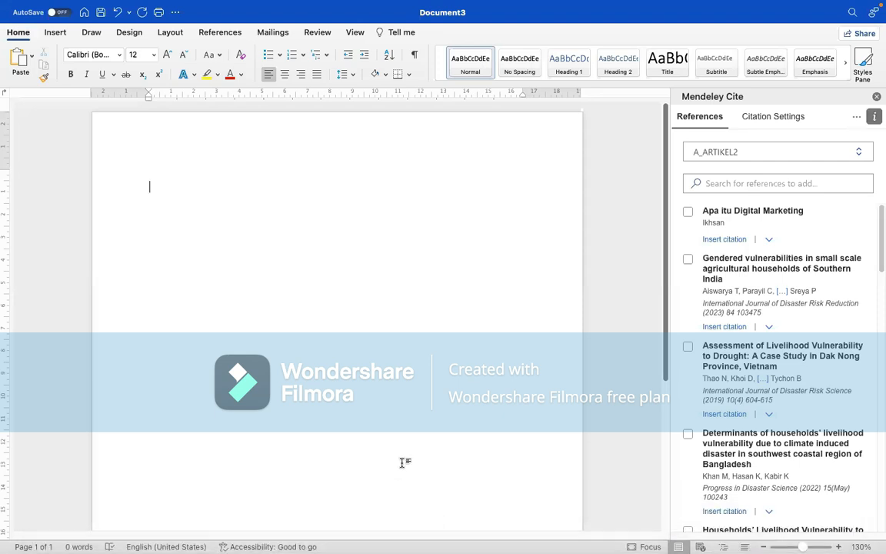
- Switch to the PowerPoint training deck and view slides 45 and 46 on creating automatic Bodynote citations
mouse_move(377, 534)
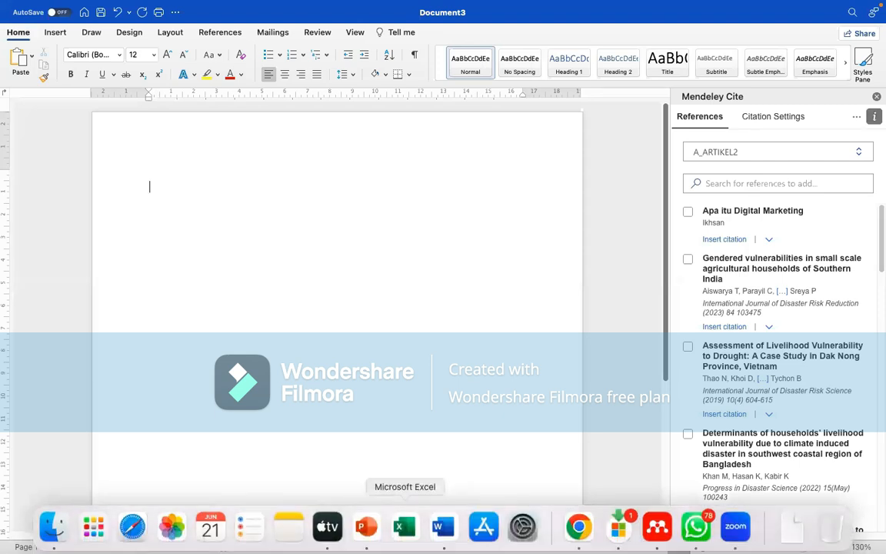
click(368, 528)
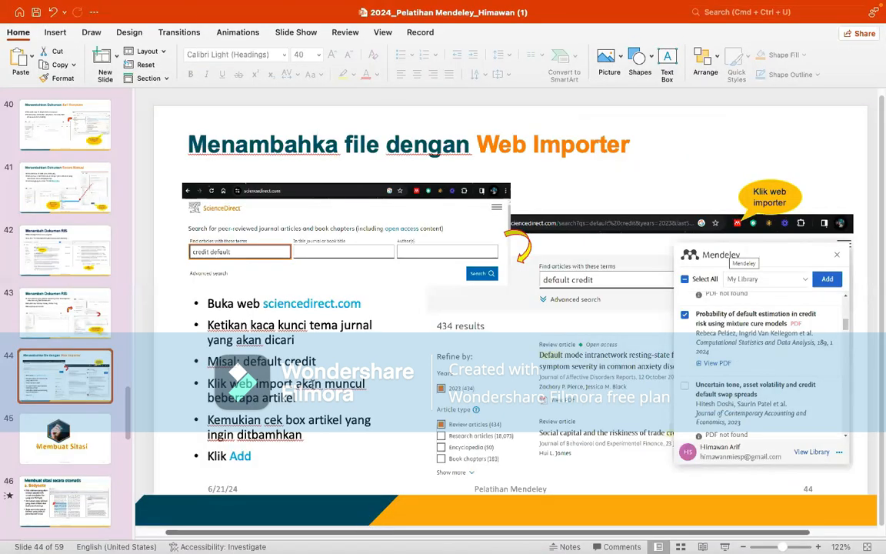
scroll(81, 372, down, 1)
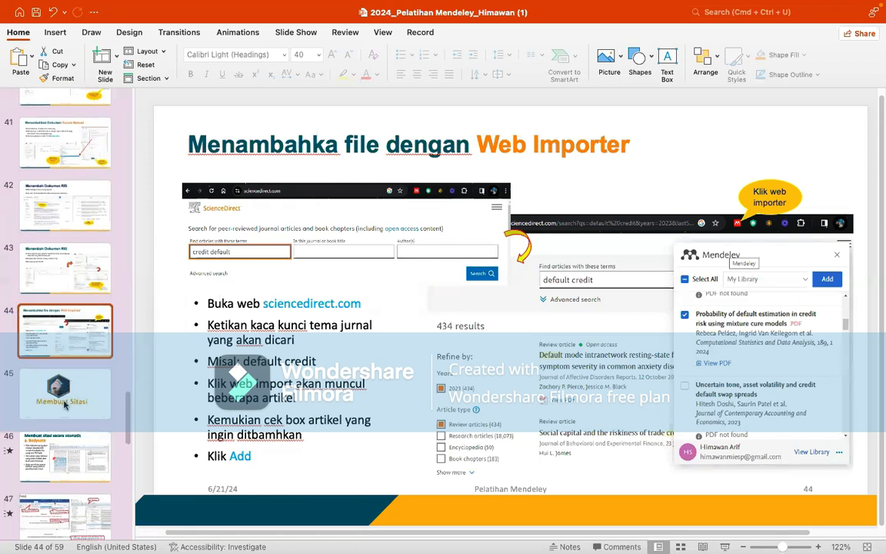
click(75, 396)
scroll(80, 369, down, 5)
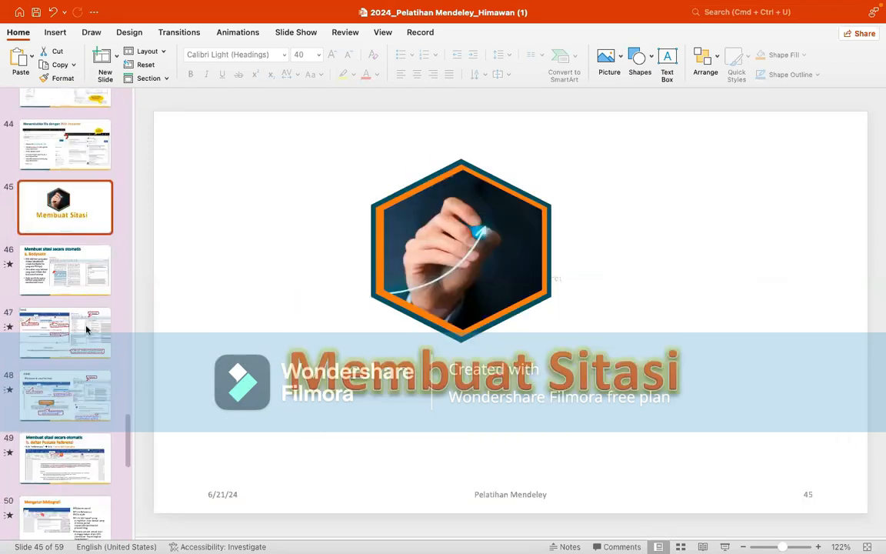
click(76, 279)
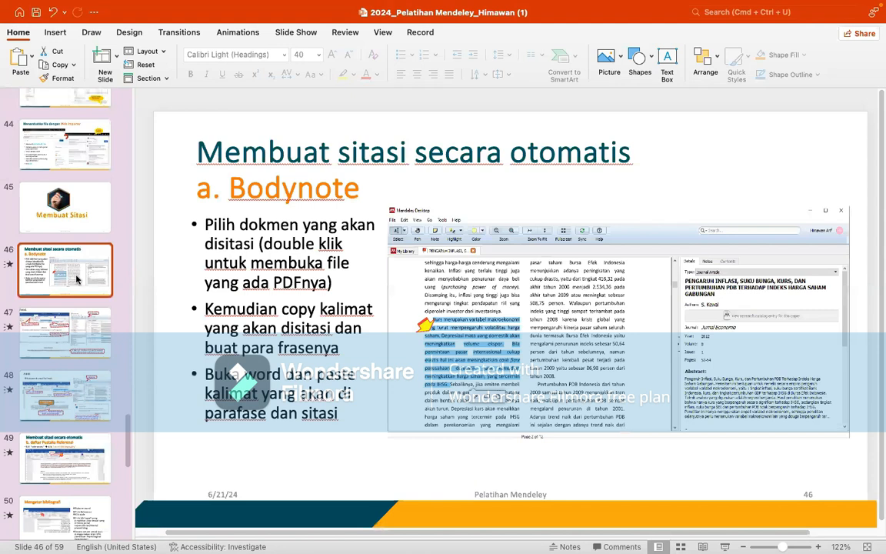
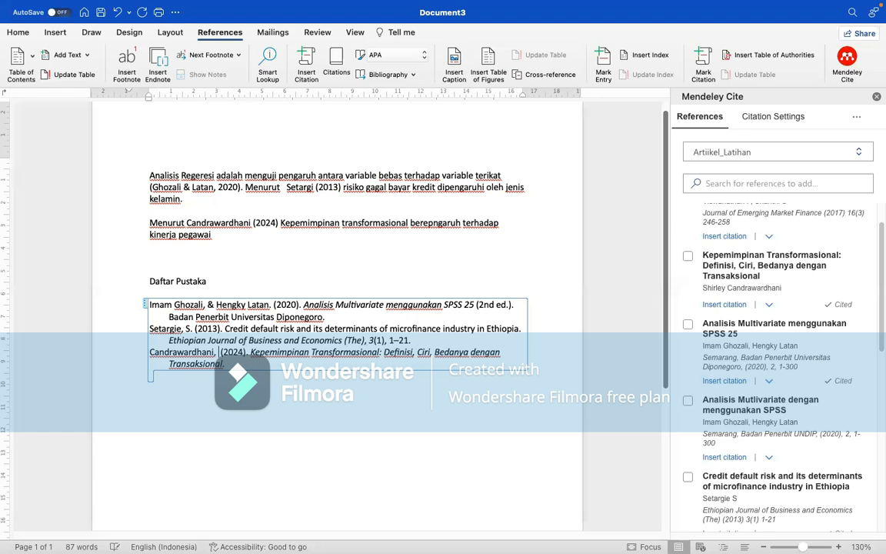
- Shorten the authors' first names to initials in the book and Kepemimpinan Transformasional entries of the Daftar Pustaka bibliography
key(BackSpace)
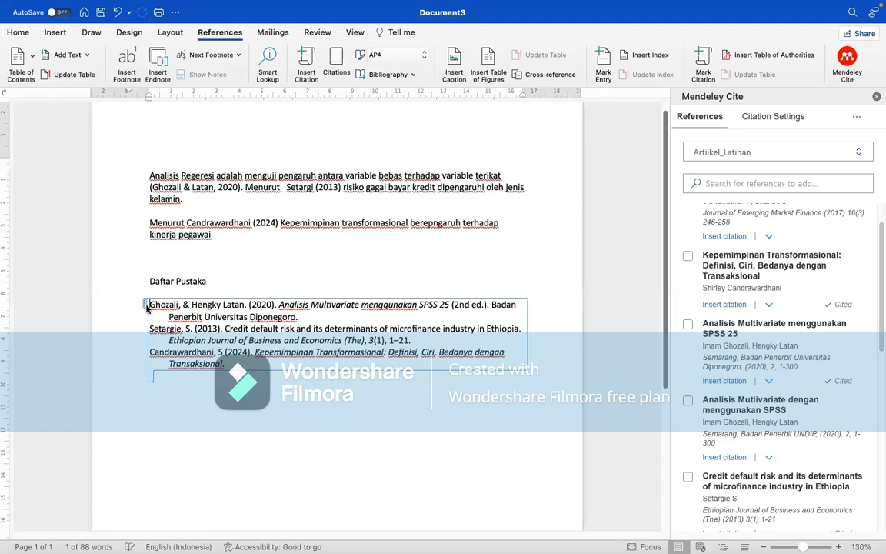
drag(223, 306, 194, 303)
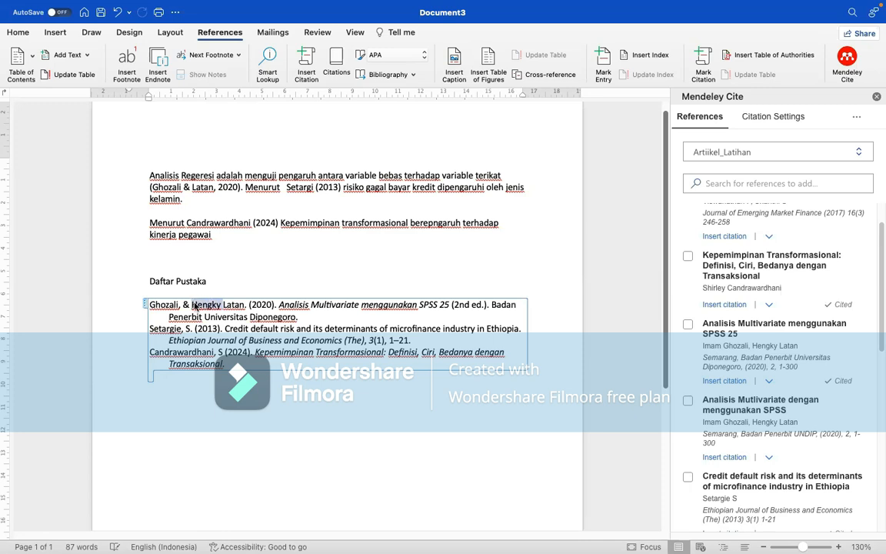
key(BackSpace)
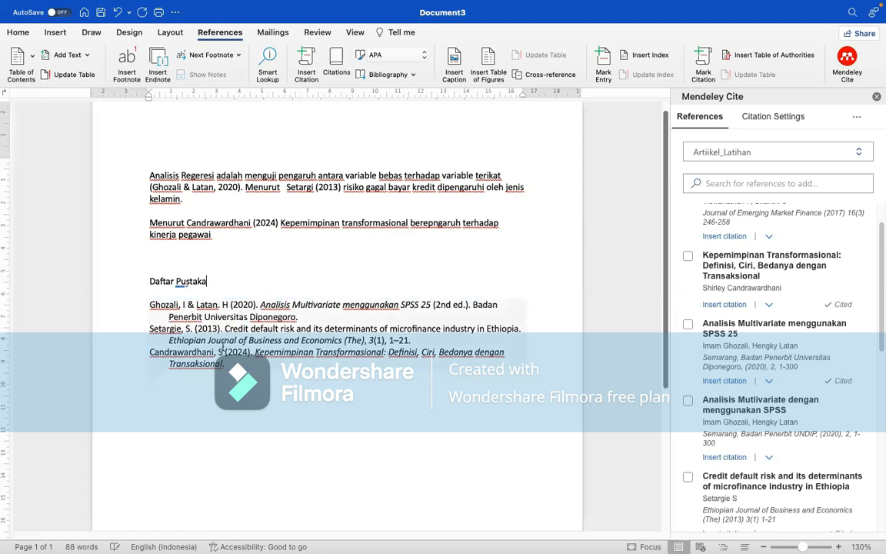
click(205, 316)
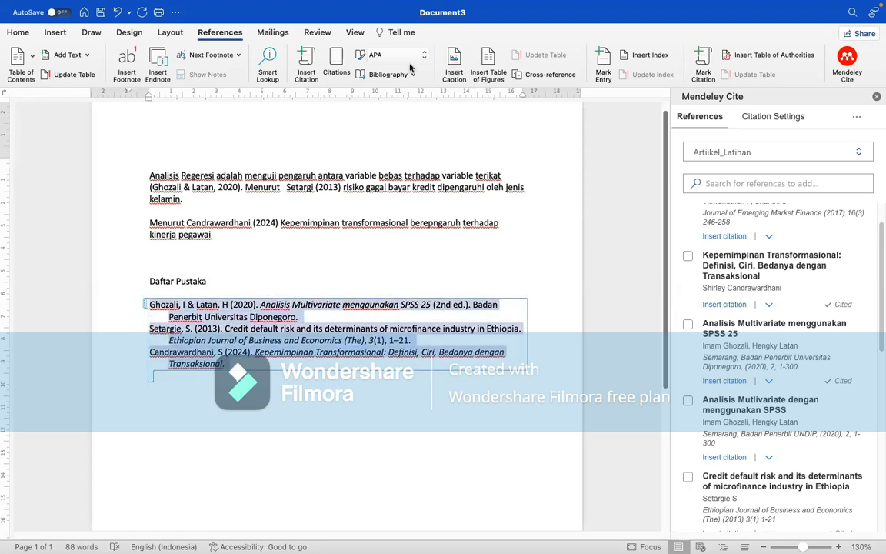
- Change the document's Mendeley citation style to Vancouver
click(333, 142)
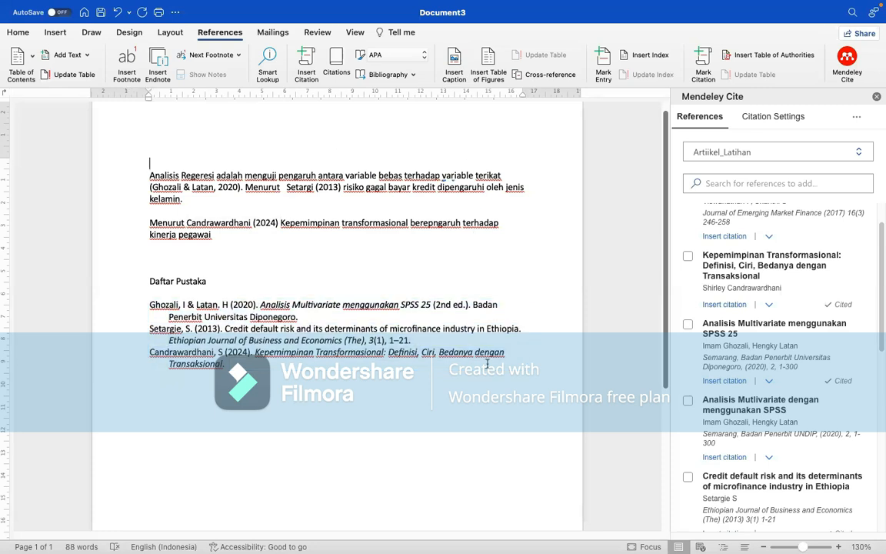
click(796, 117)
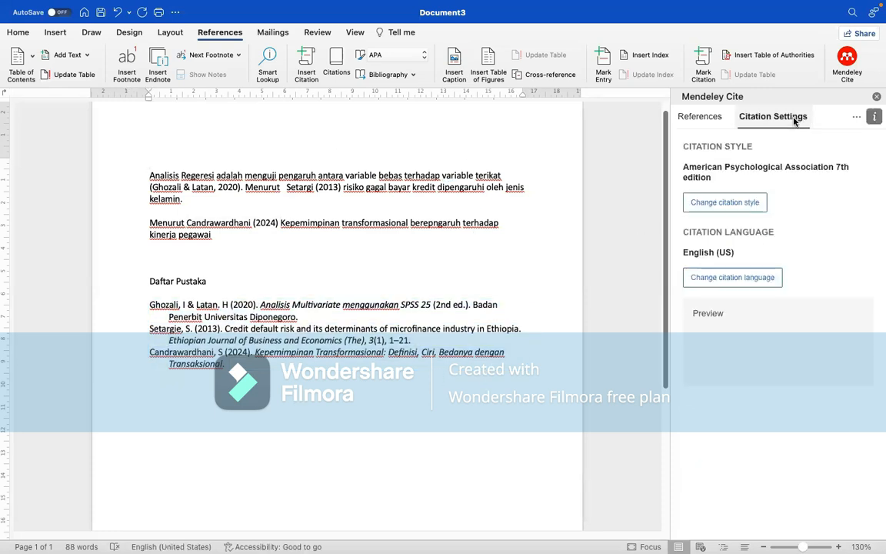
click(726, 202)
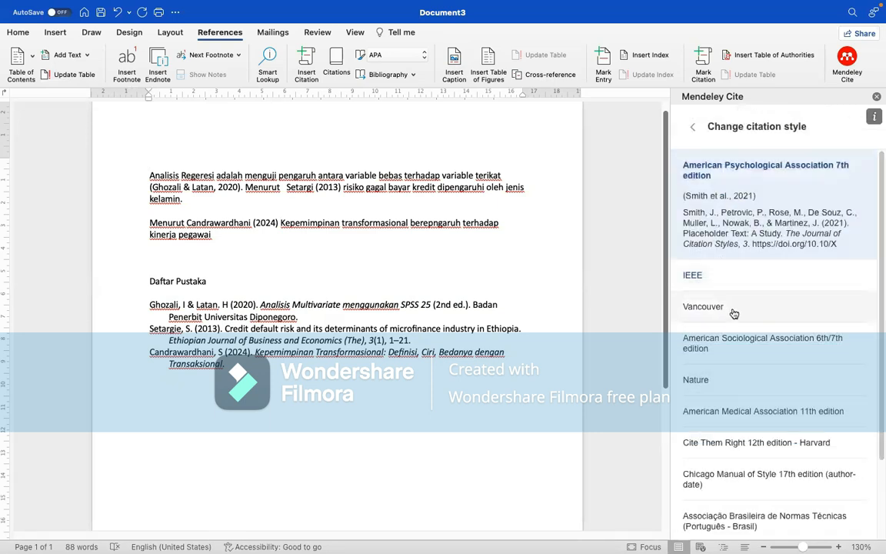
click(734, 311)
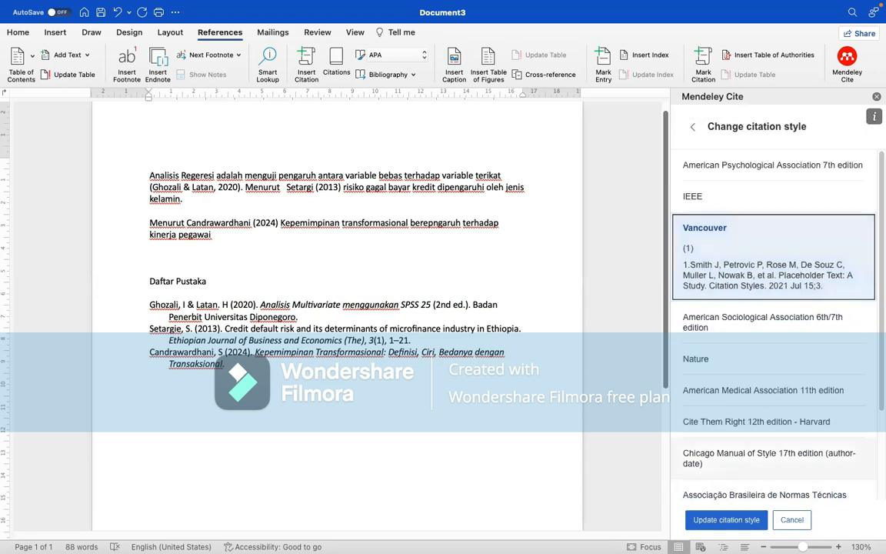
click(744, 524)
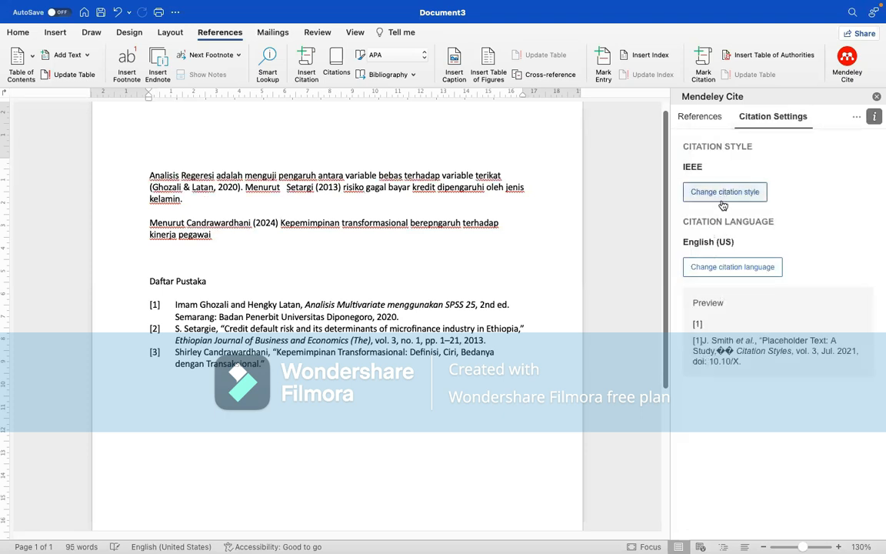
- Set the document's citation style back to American Psychological Association 7th edition and check the two cited paragraphs
click(267, 223)
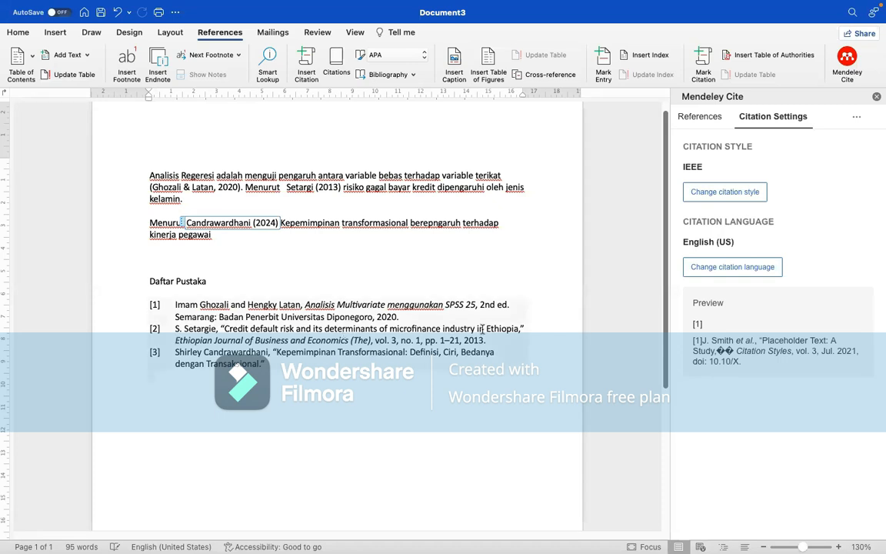
click(725, 192)
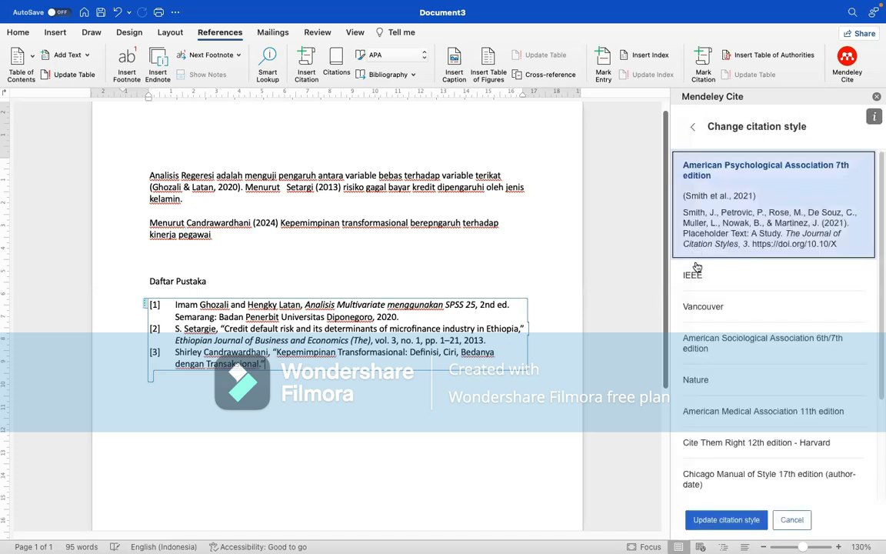
click(190, 256)
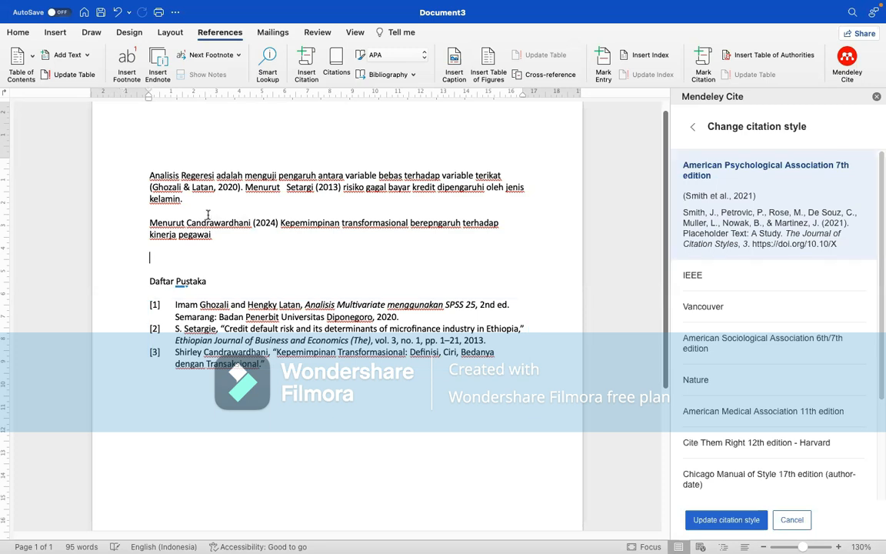
drag(149, 174, 229, 244)
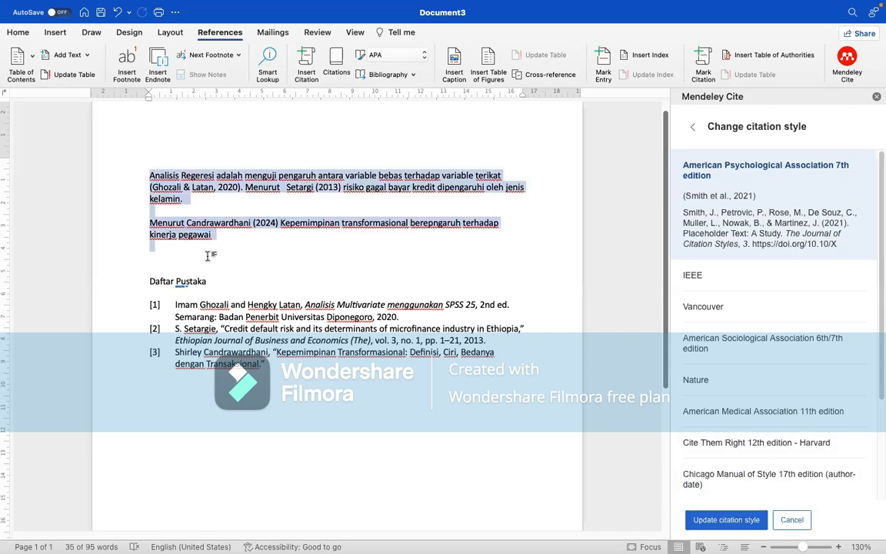
click(276, 235)
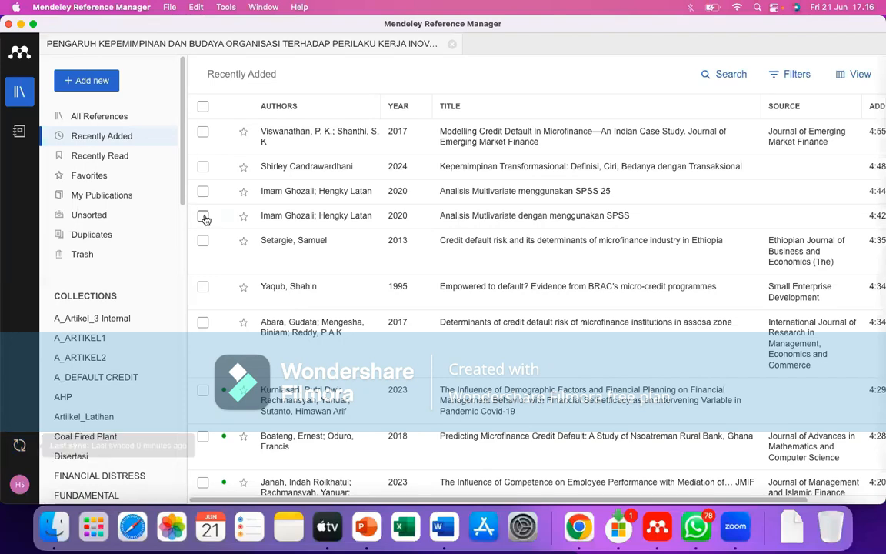
- Delete the reference "Analisis Mutlivariate dengan menggunakan SPSS" from the Mendeley Reference Manager library
click(203, 217)
right_click(204, 219)
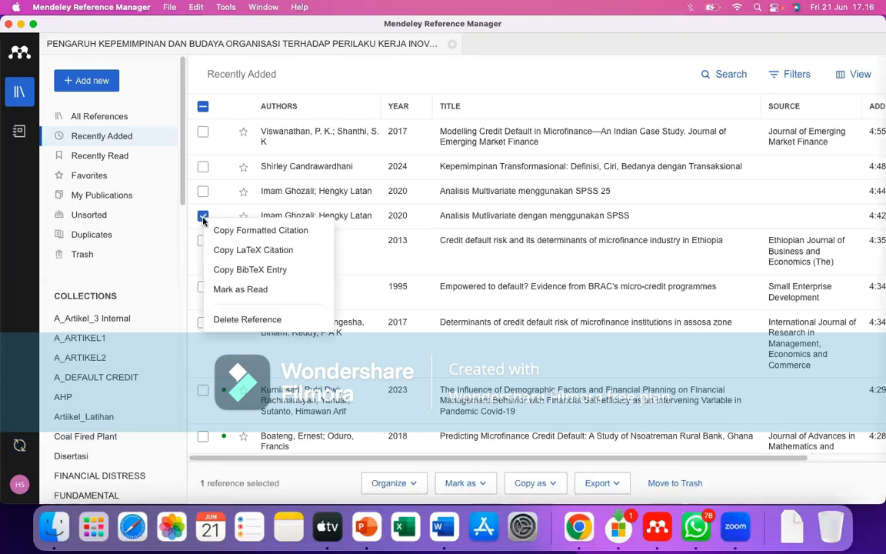
click(265, 320)
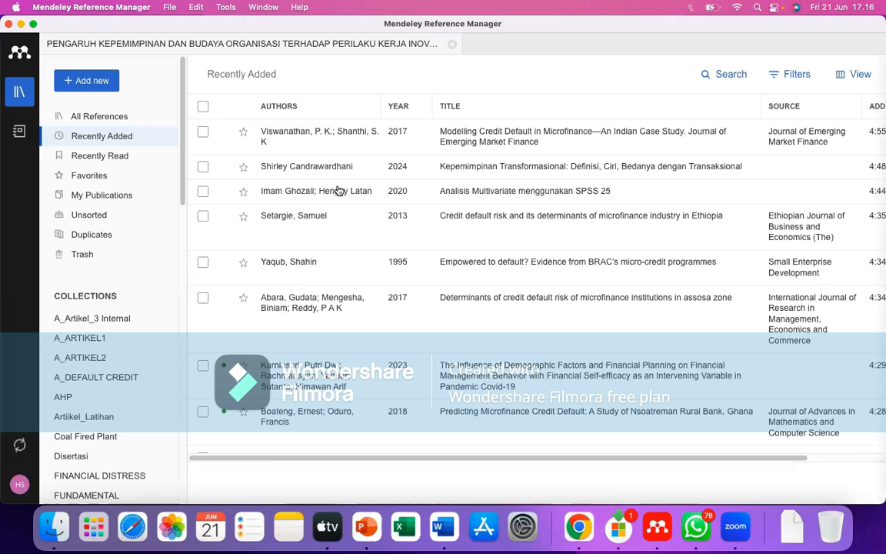
- Open the details of "Analisis Multivariate menggunakan SPSS 25" and rewrite its first author as surname, comma, first name
click(471, 198)
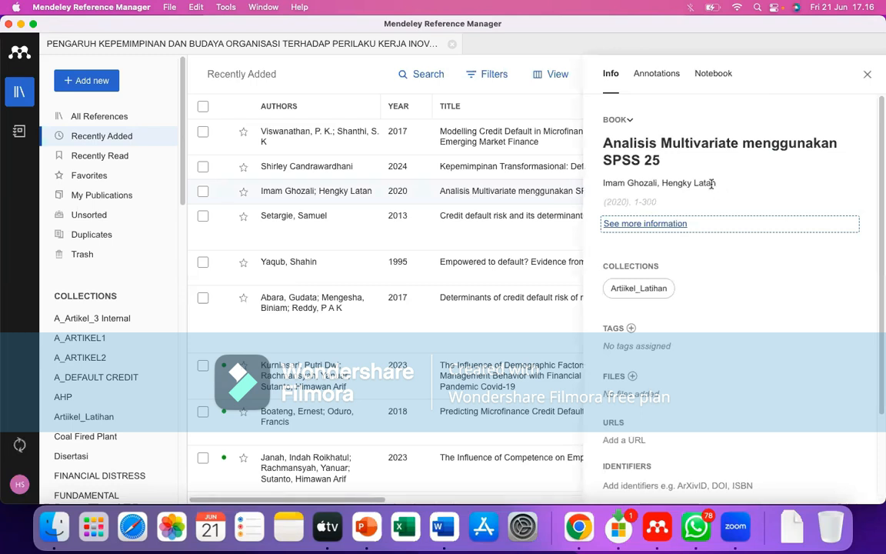
click(668, 185)
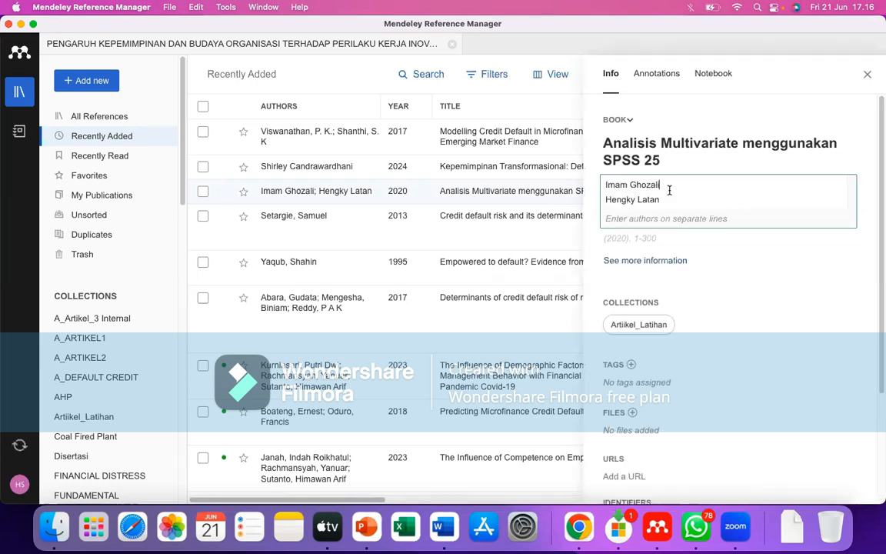
double_click(618, 186)
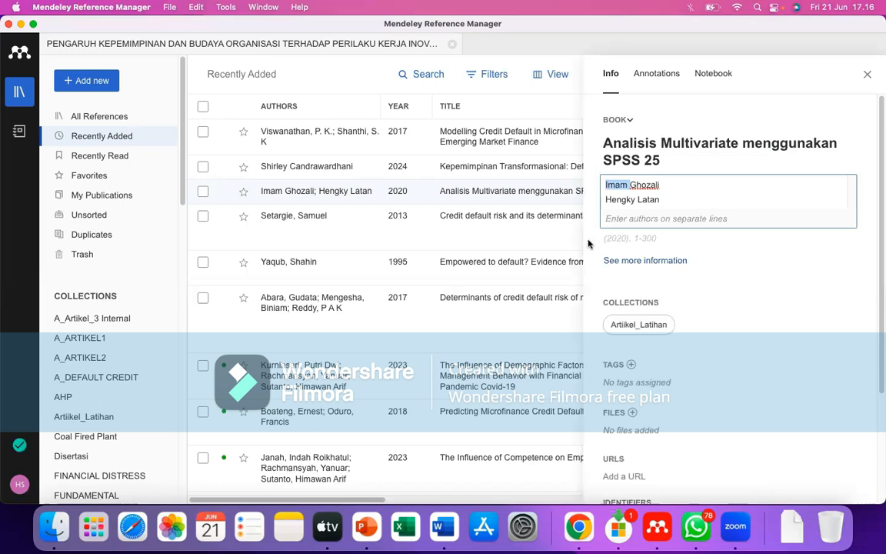
click(675, 200)
drag(675, 200, 575, 197)
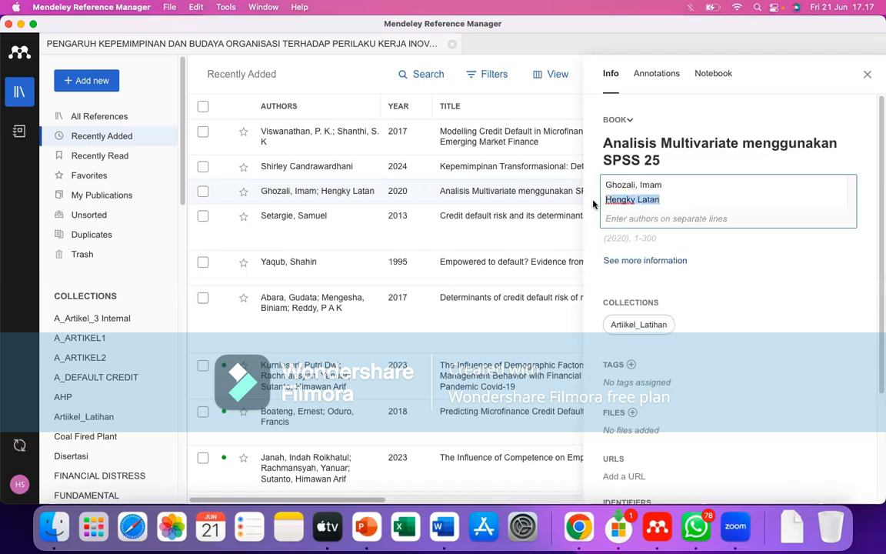
click(575, 197)
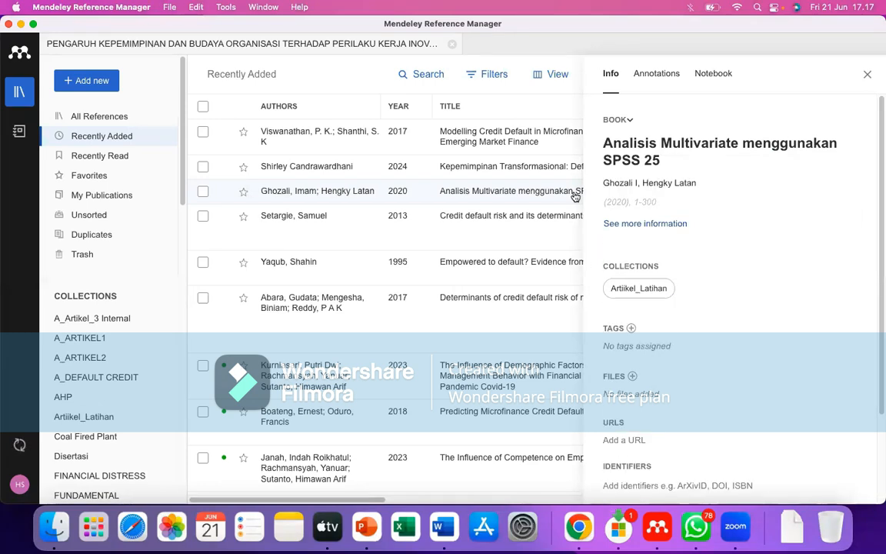
- Rewrite the second author of "Analisis Multivariate menggunakan SPSS 25" as surname, comma, first name
click(654, 189)
click(638, 199)
key(BackSpace)
key(BackSpace)
key(BackSpace)
key(BackSpace)
key(BackSpace)
key(BackSpace)
key(BackSpace)
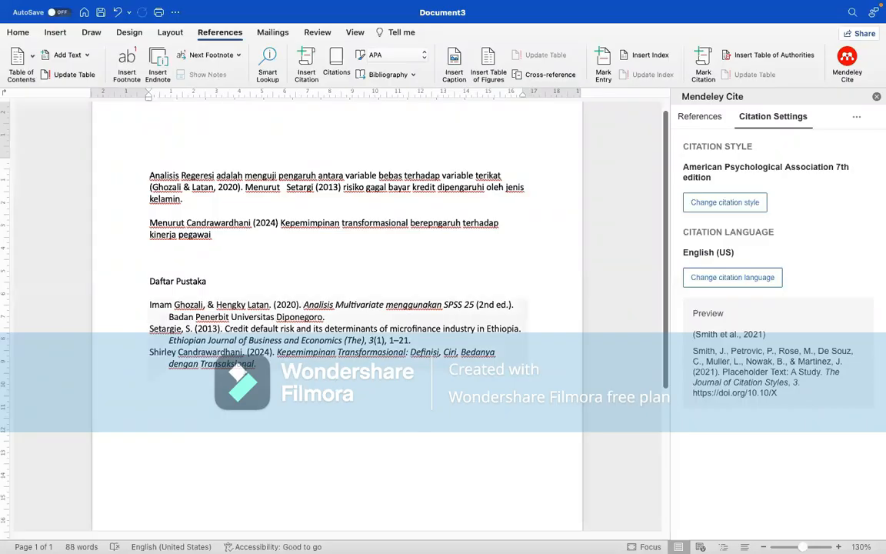
- In the Word document, add the placeholder text "Jjjjjj" two lines below the bibliography
click(259, 406)
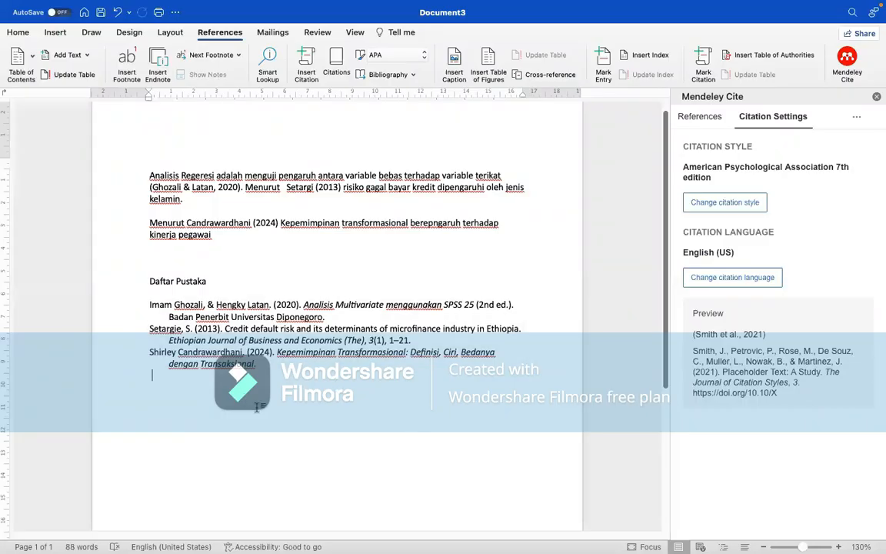
key(Return)
key(Return)
text(jjjjjj)
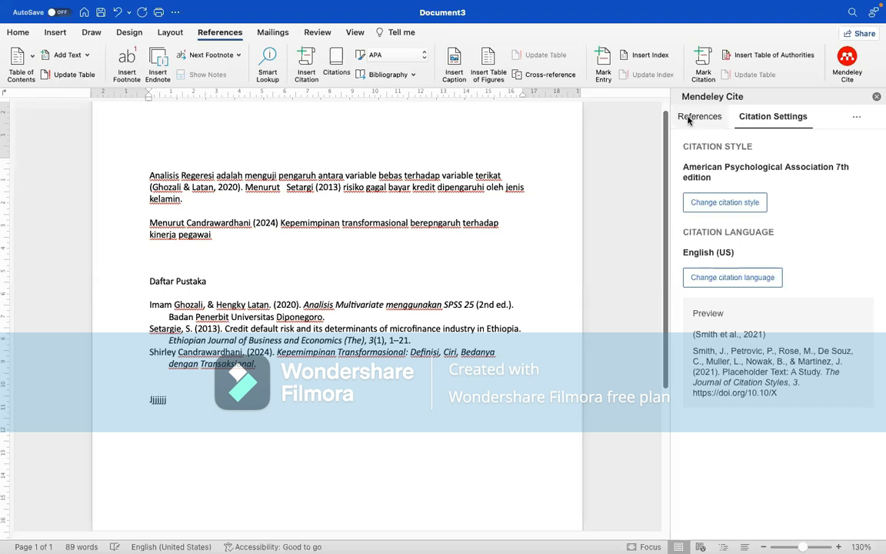
- Refresh the Mendeley Cite references and insert the citation of "Analisis Multivariate menggunakan SPSS 25" after the placeholder text, followed by "kkkkkk"
click(689, 119)
click(857, 116)
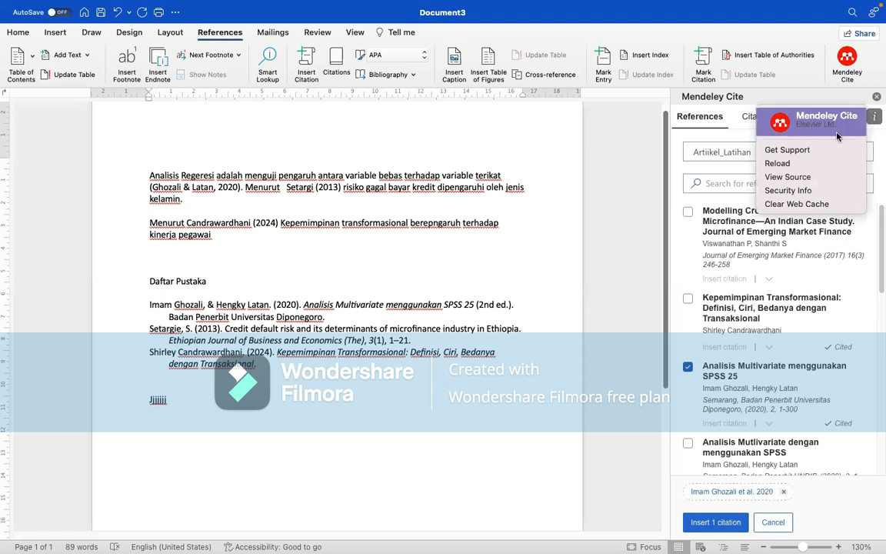
click(777, 163)
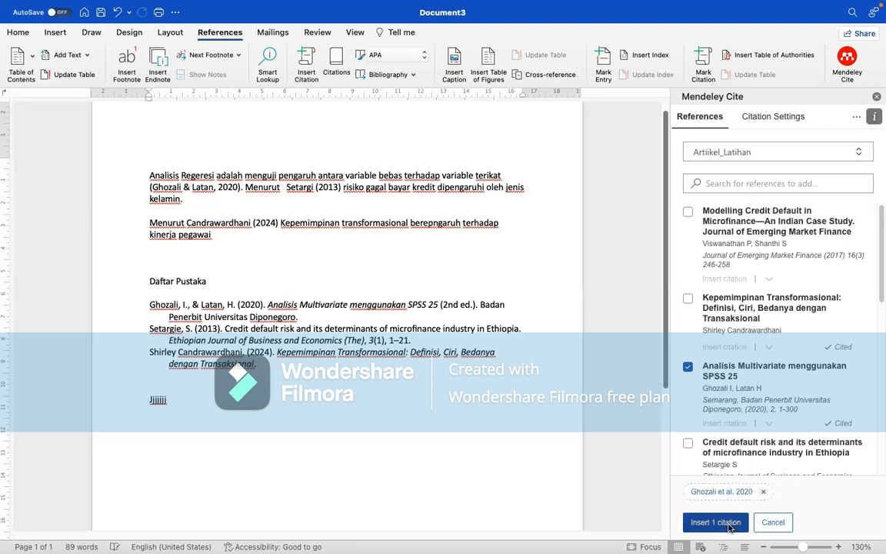
click(715, 523)
text(kkkkkkk)
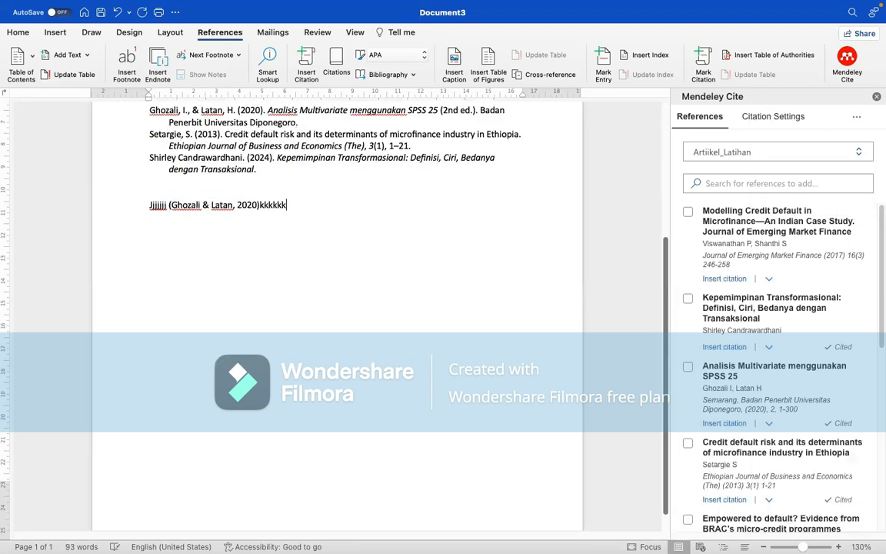
- Cite the Ethiopian and Indian microfinance credit default articles after the placeholder text, and insert a bibliography under the heading "Pustaka"
click(687, 445)
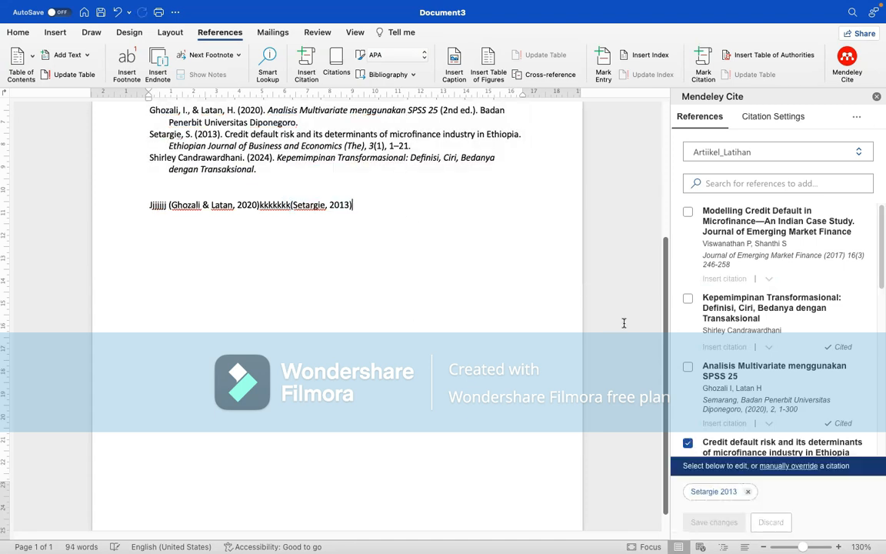
click(856, 117)
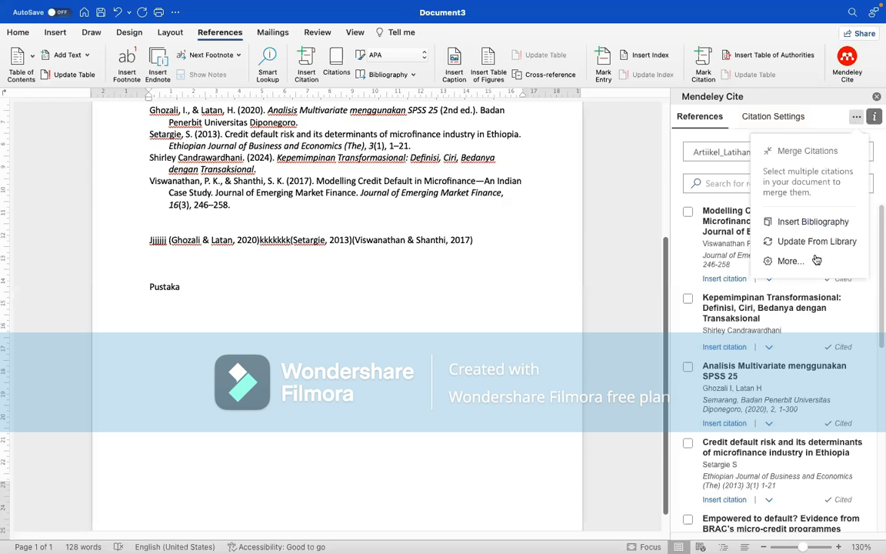
click(816, 223)
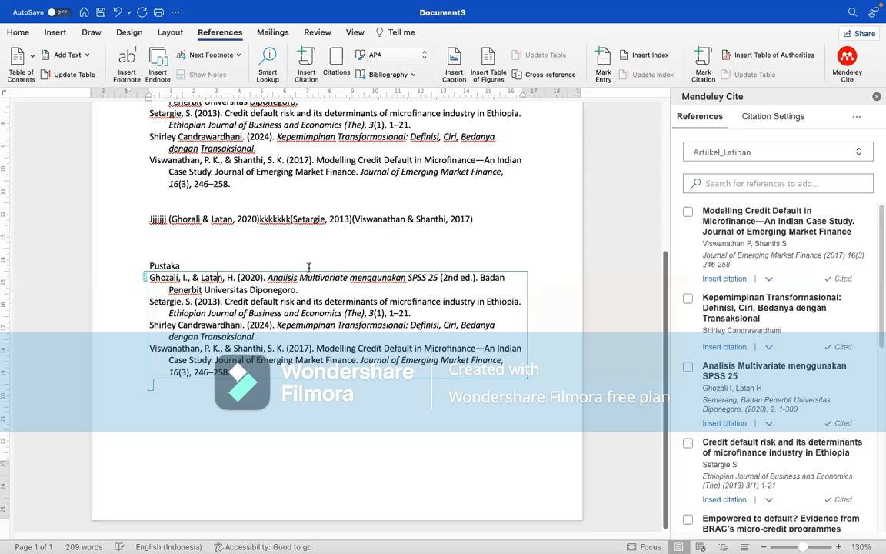
- Examine how the in-text citations in the placeholder line correspond to the entries of the bibliography under "Pustaka"
click(229, 219)
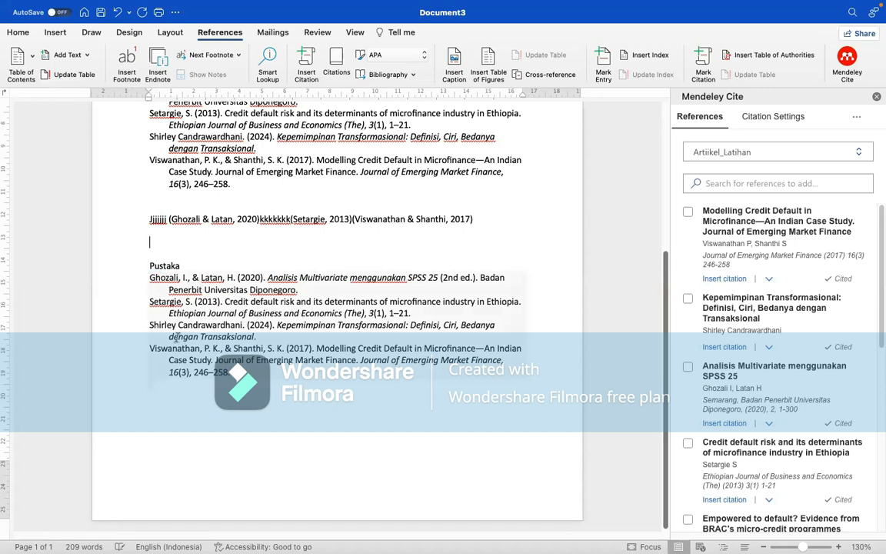
click(261, 220)
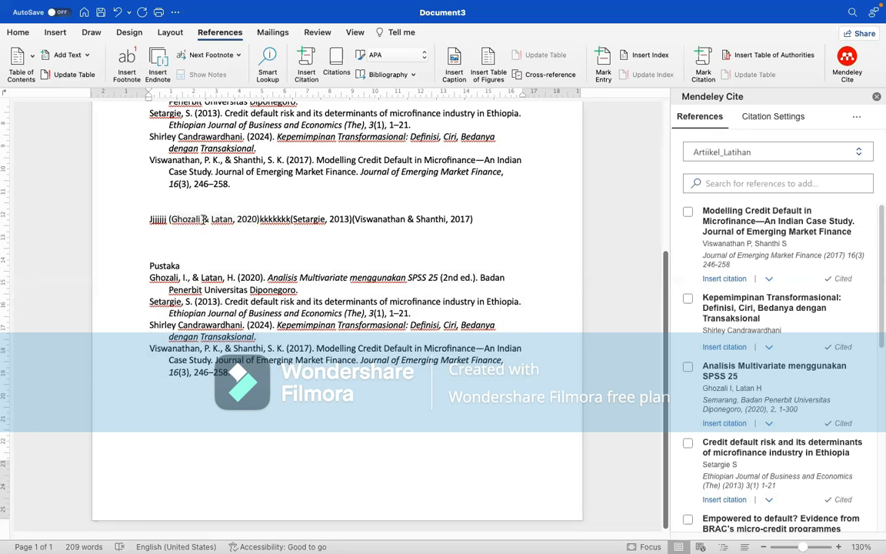
drag(203, 220, 174, 221)
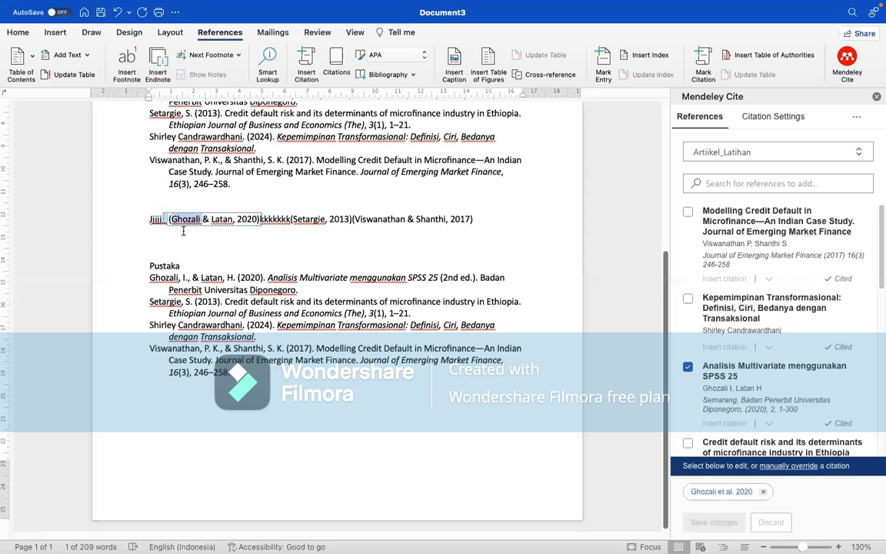
click(208, 238)
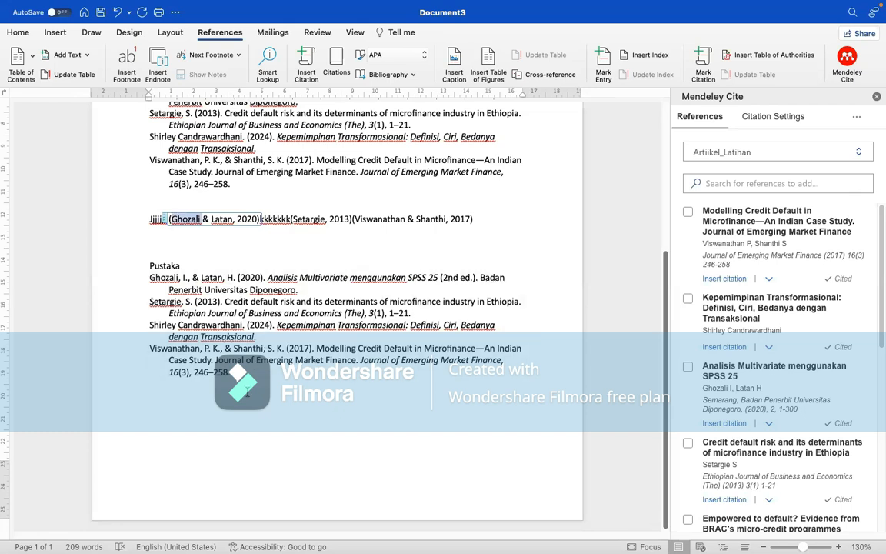
click(265, 416)
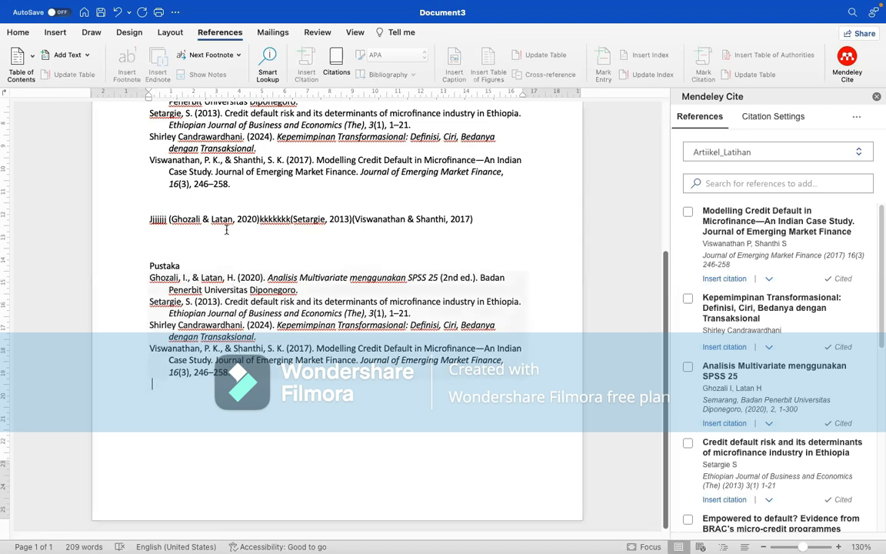
click(172, 220)
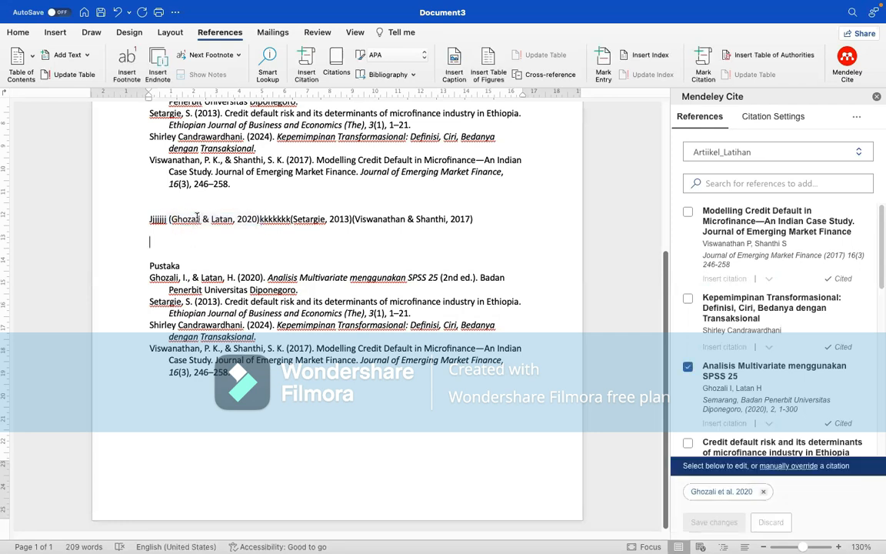
click(175, 219)
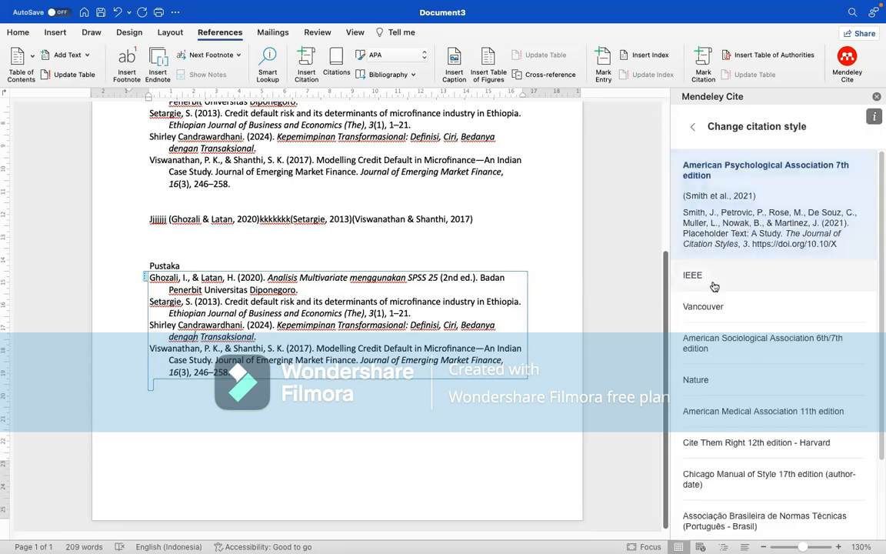
- Change the document's citation style to Vancouver and review the citations in the placeholder line and the opening paragraphs
click(722, 310)
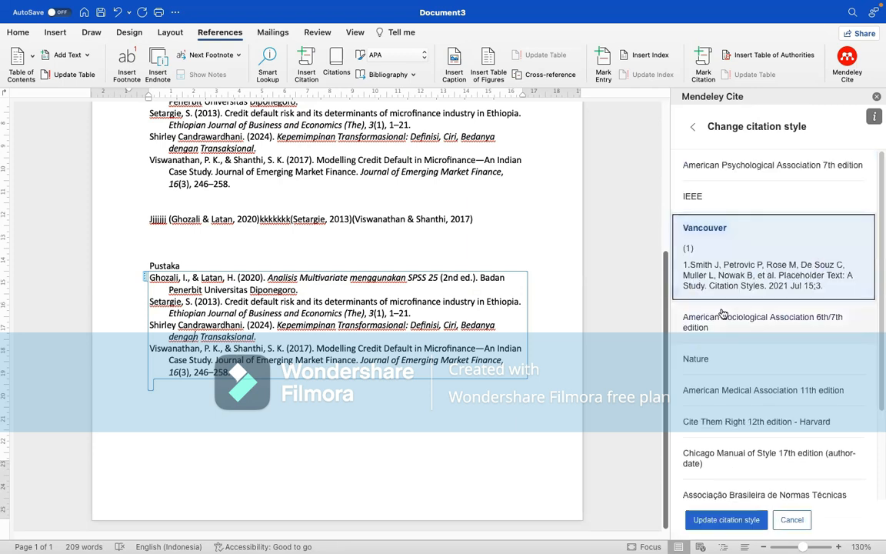
click(731, 522)
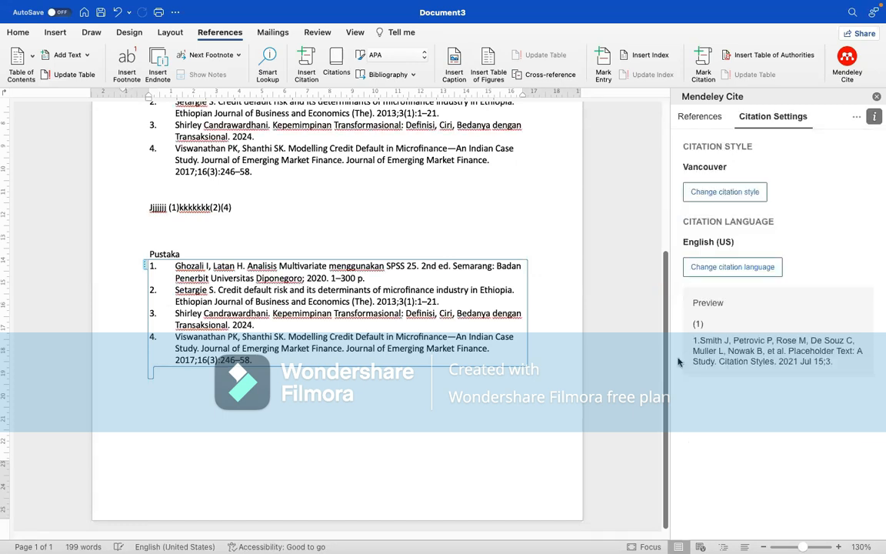
drag(150, 207, 232, 214)
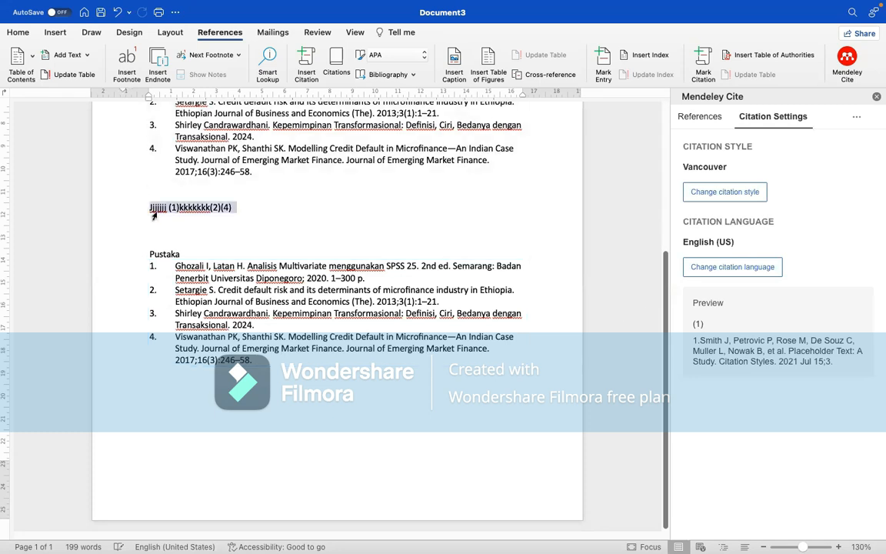
click(200, 218)
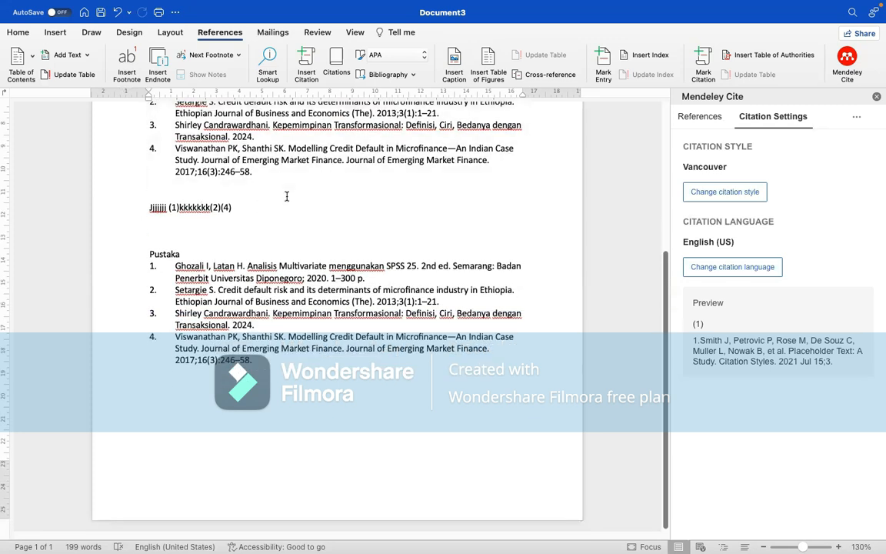
scroll(487, 186, up, 5)
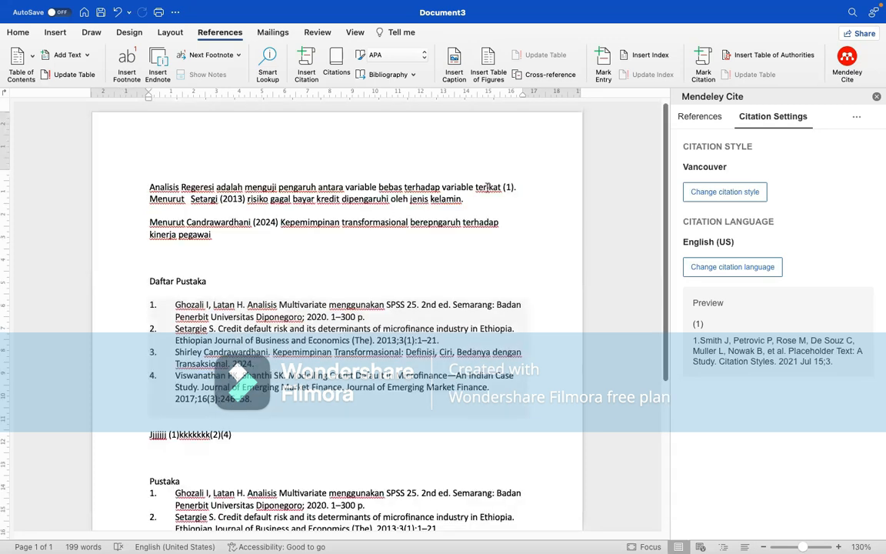
click(219, 222)
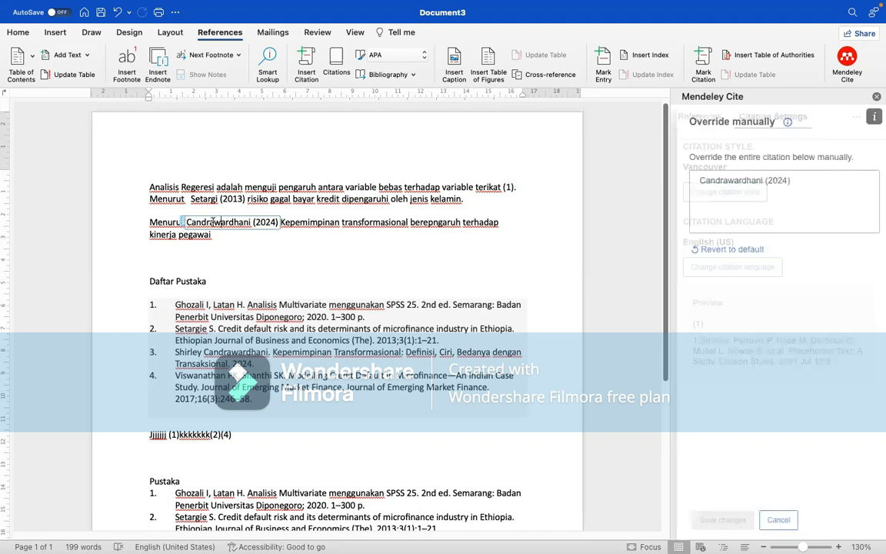
scroll(421, 228, down, 3)
click(249, 333)
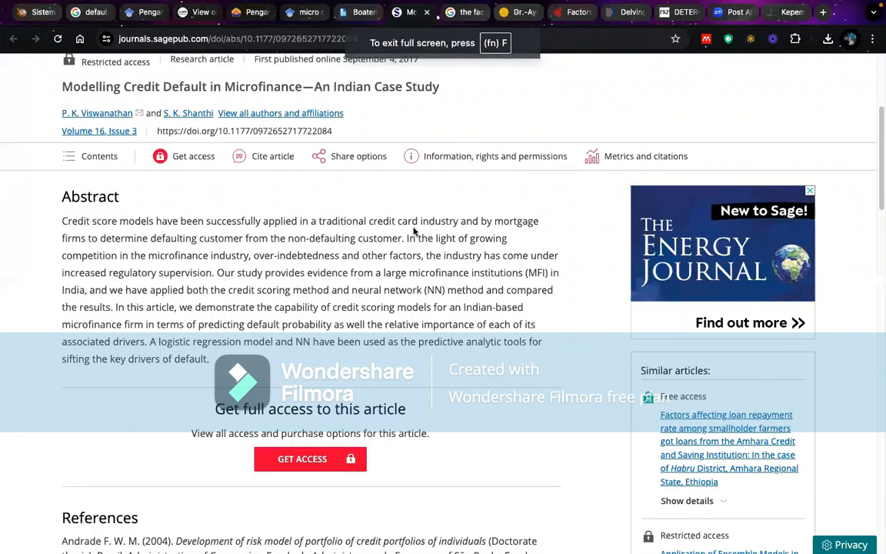
- Switch to the web browser and bring up the article "Delving into the Determinants of Default Risk in Savings Groups: Empirical Evidence from Ecuador"
scroll(606, 138, down, 1)
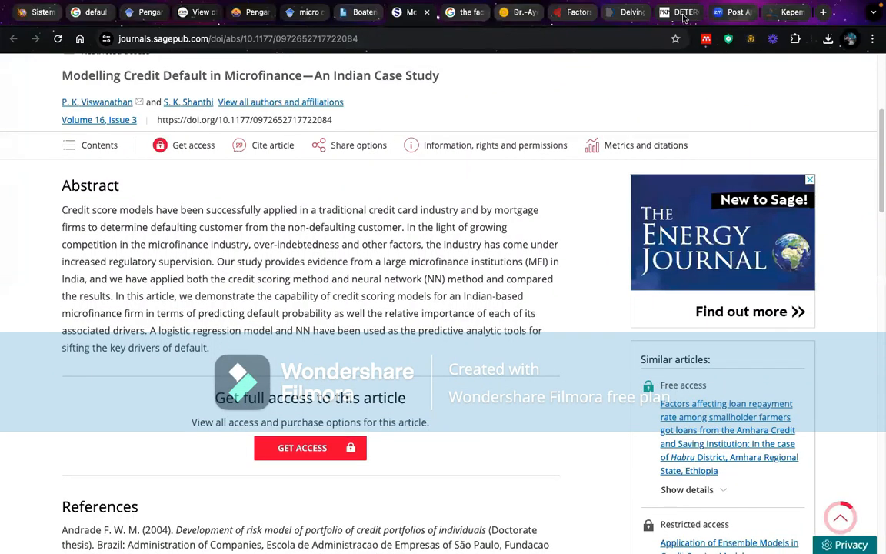
click(781, 14)
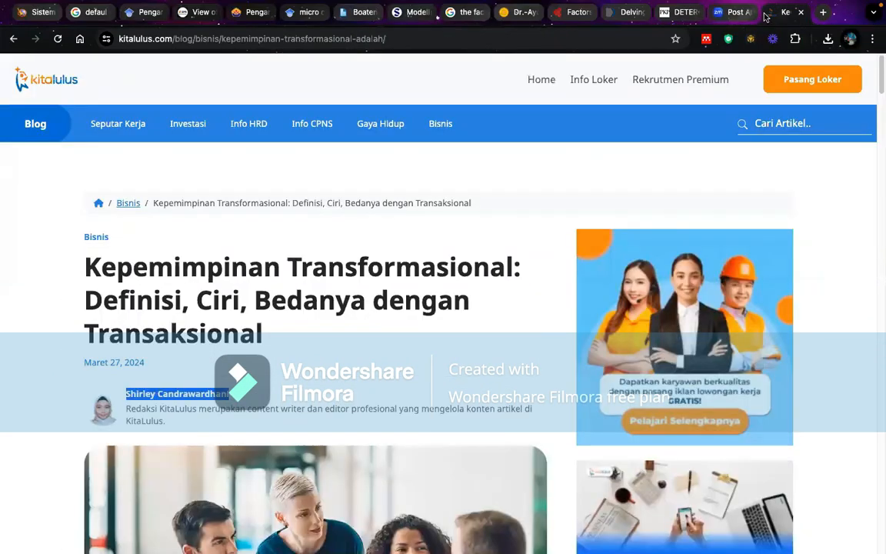
click(663, 16)
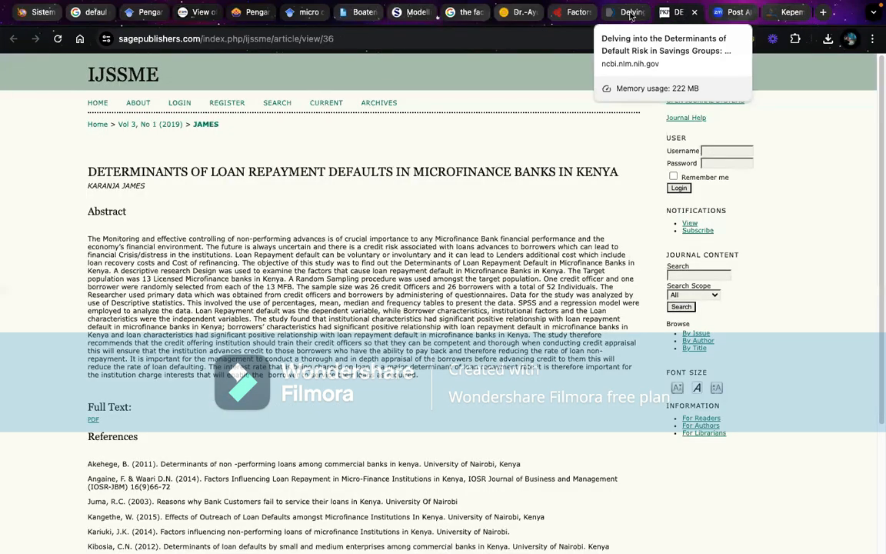
click(632, 15)
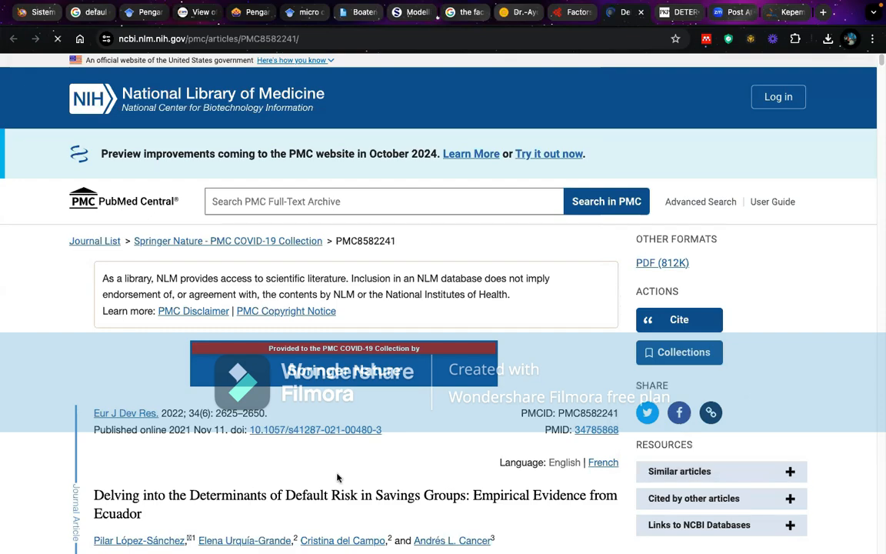
scroll(365, 443, down, 5)
scroll(365, 444, down, 10)
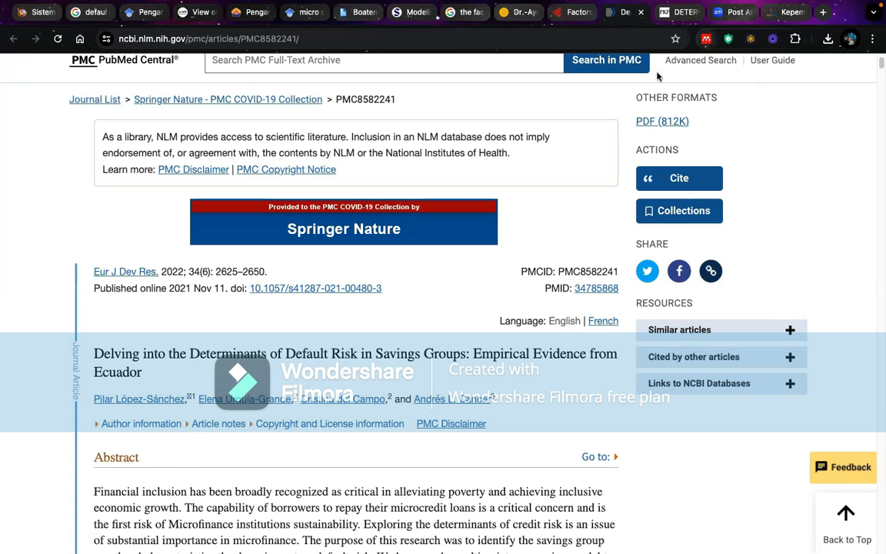
- Open the Mendeley importer for the article and choose the Artiikel_Latihan collection as its destination
click(707, 40)
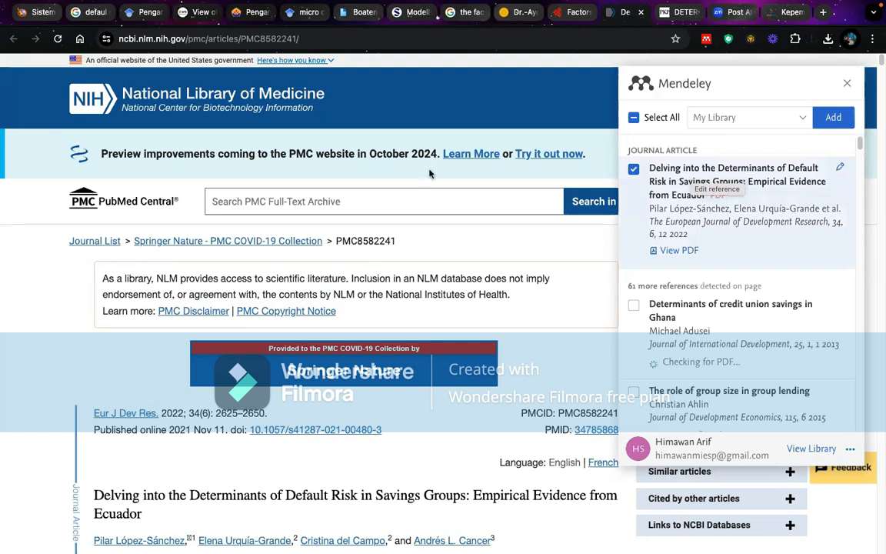
click(633, 169)
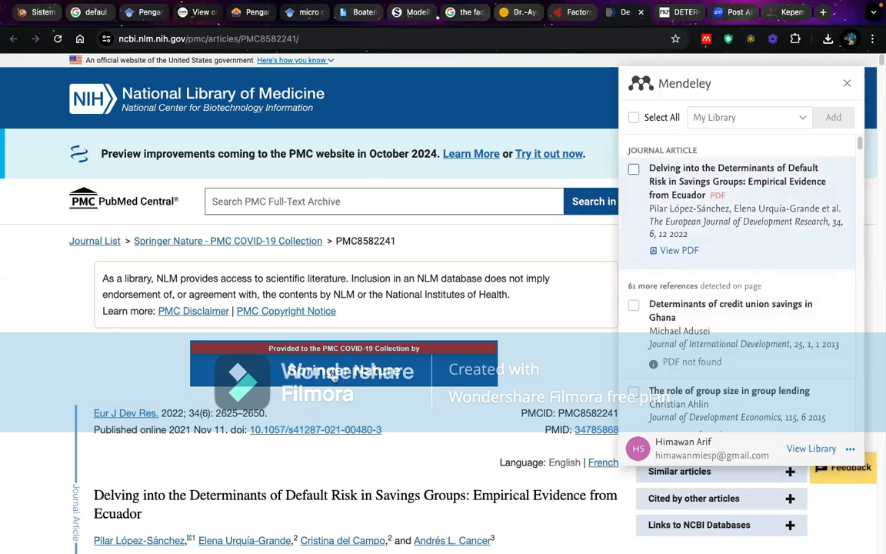
scroll(256, 300, down, 3)
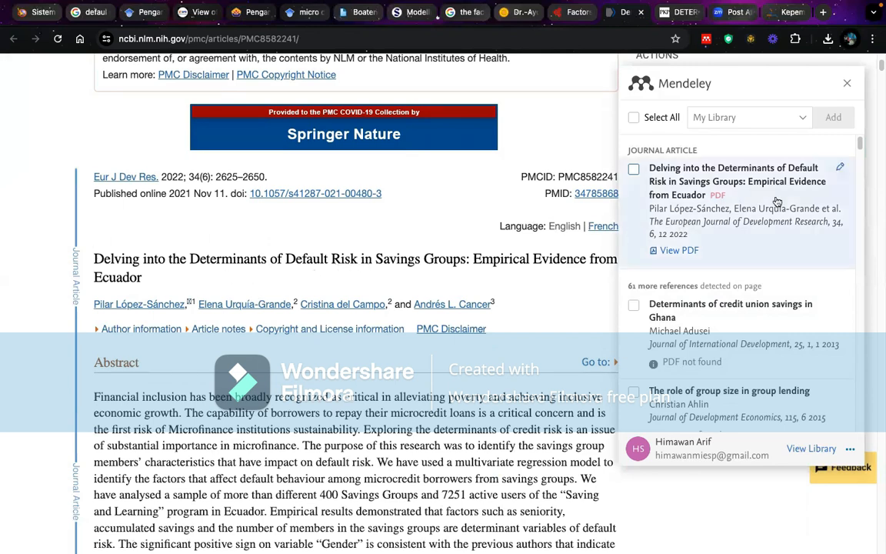
click(803, 120)
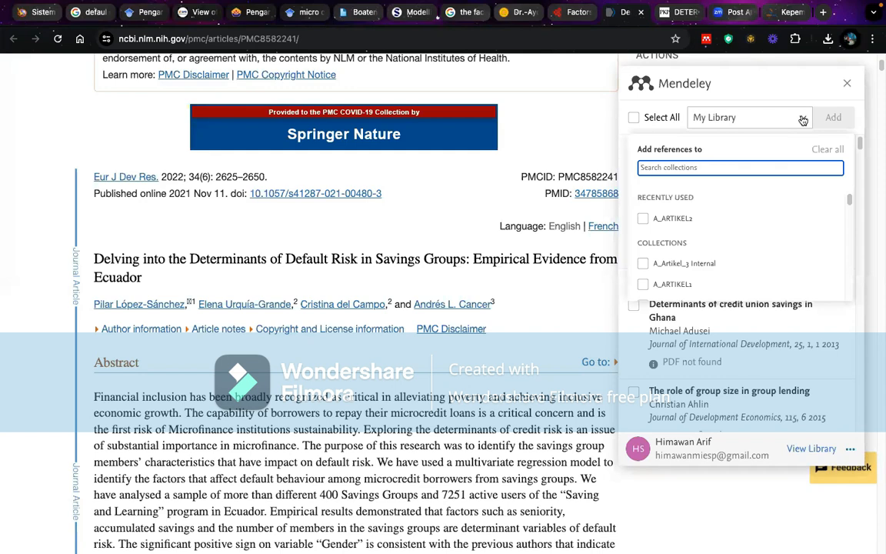
scroll(702, 266, down, 1)
scroll(702, 270, down, 5)
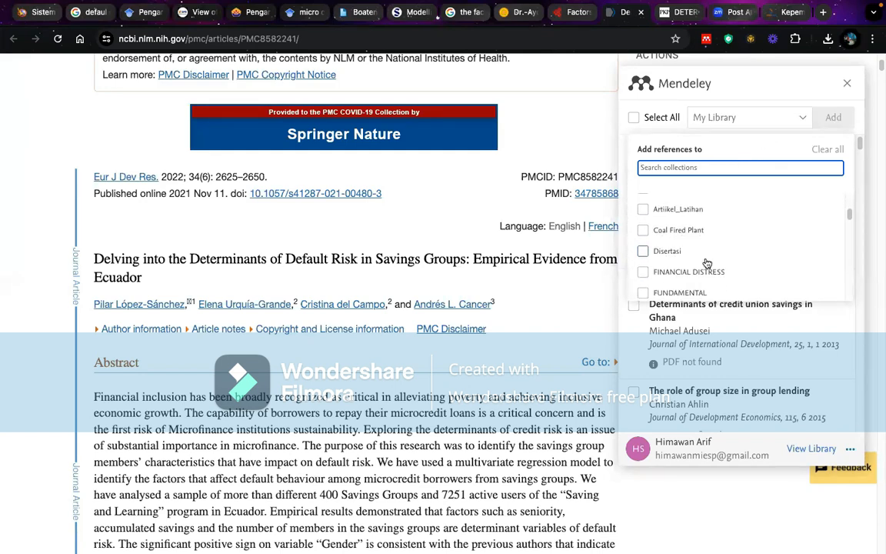
click(643, 210)
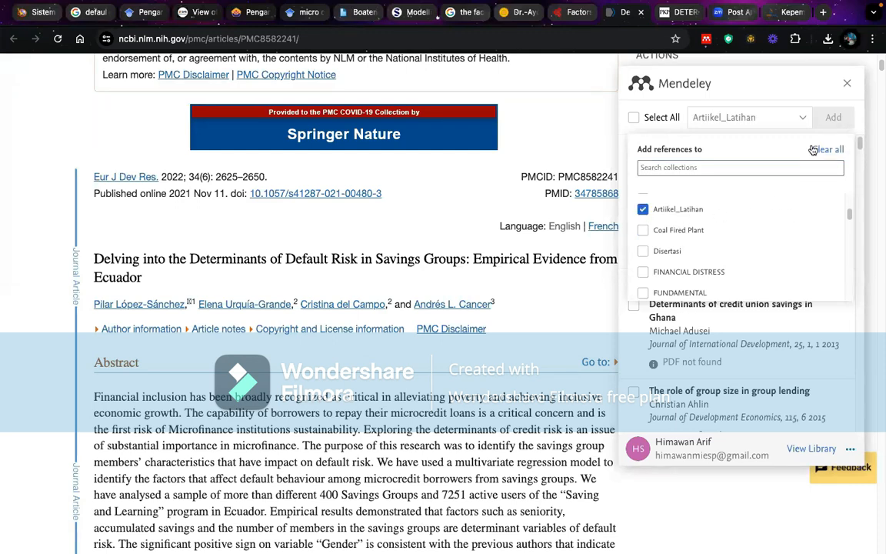
- Select the savings groups default risk article without the other detected references and add it to the collection
click(634, 116)
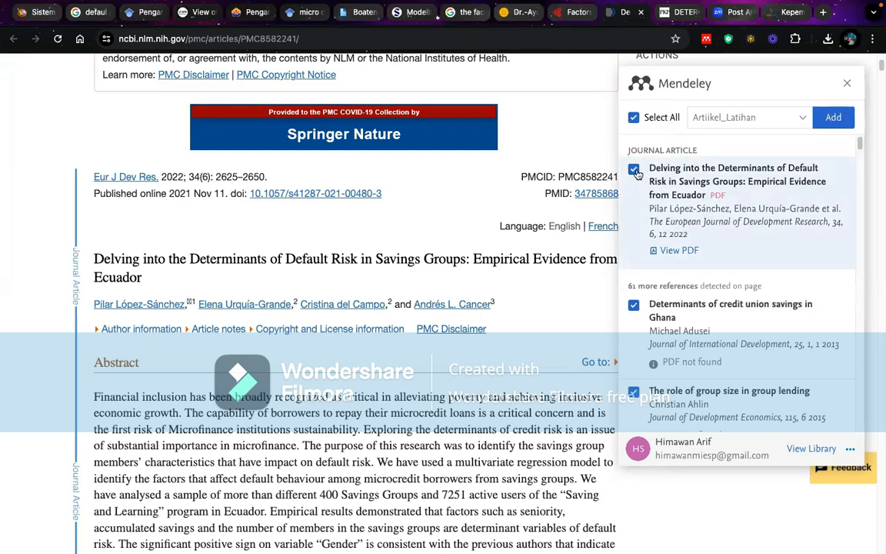
click(634, 304)
click(635, 392)
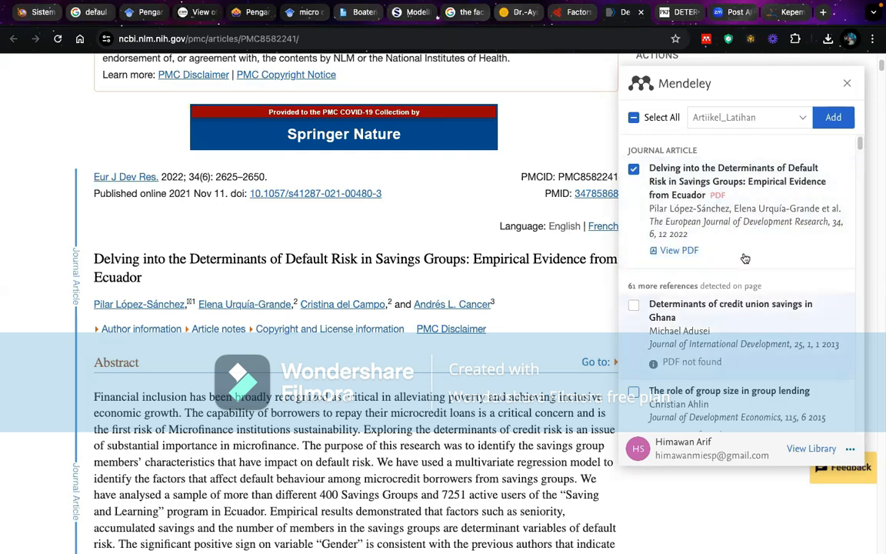
scroll(744, 257, up, 1)
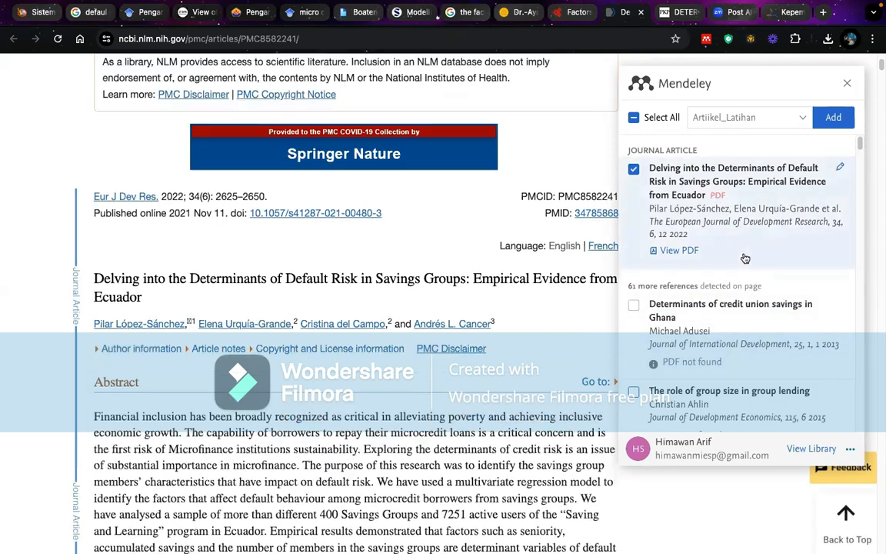
click(828, 123)
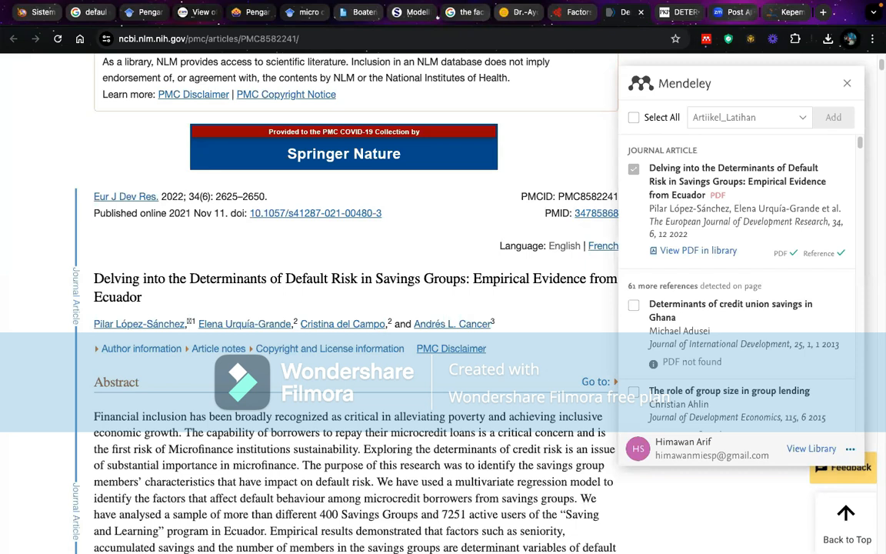
- Switch to Mendeley Reference Manager and open the Artiikel_Latihan collection to check for the imported savings groups article
mouse_move(571, 528)
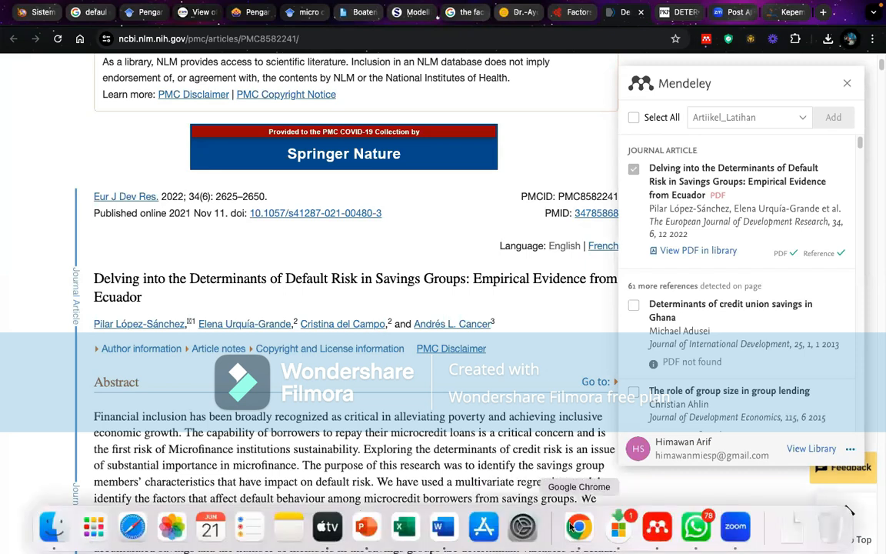
click(658, 529)
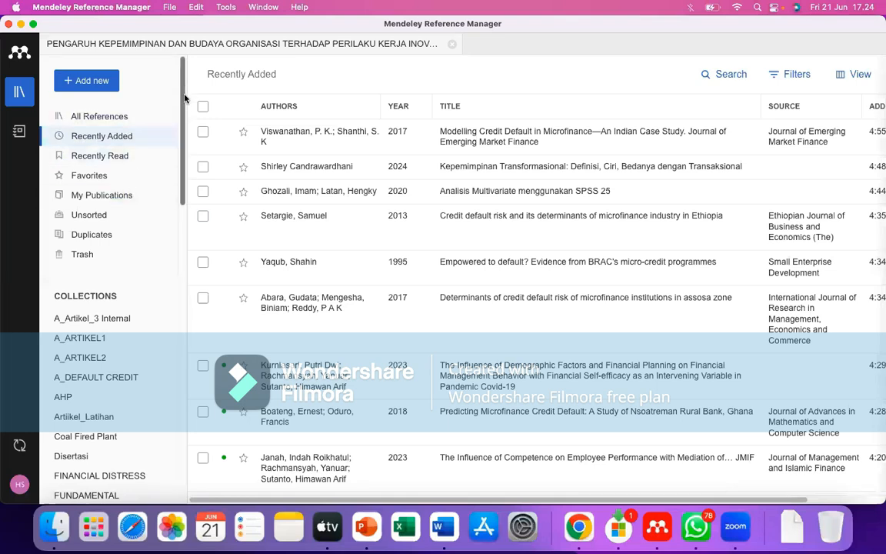
scroll(122, 410, down, 1)
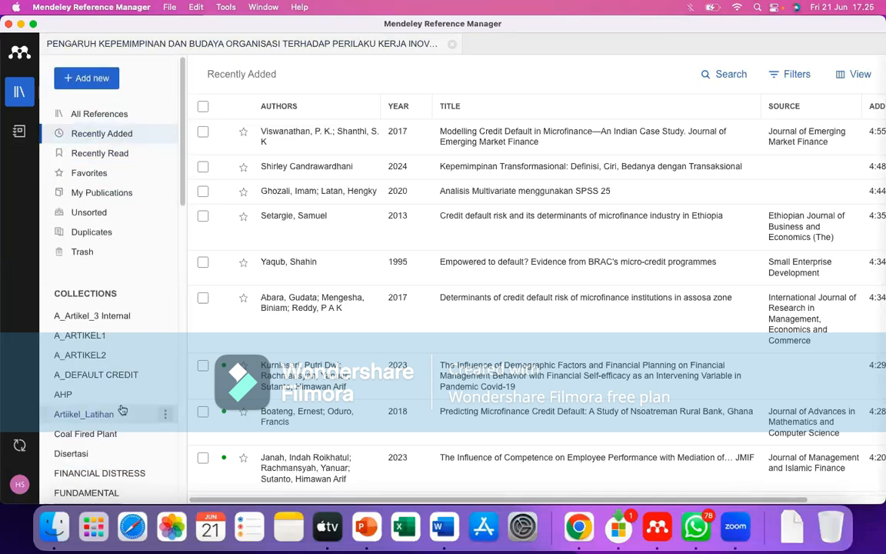
click(166, 416)
click(164, 415)
click(137, 416)
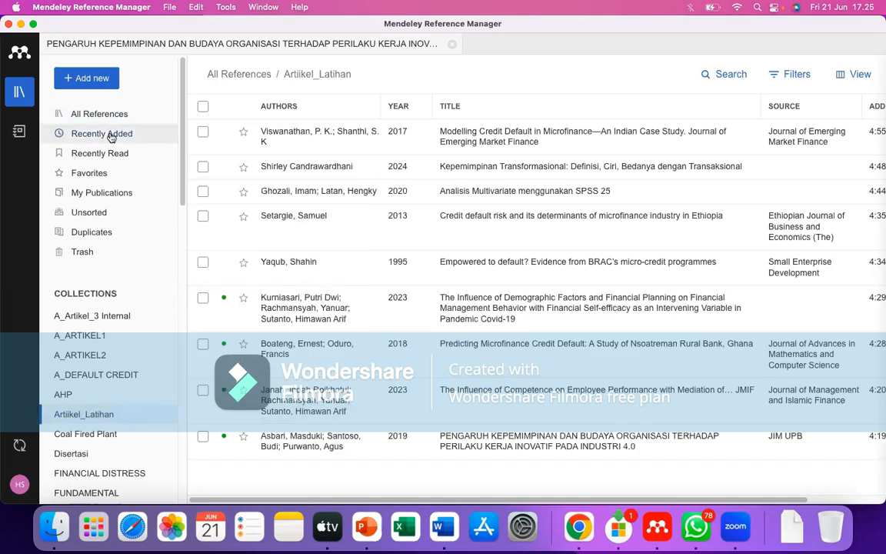
- Look through the recently added references for the savings groups default risk article
click(120, 135)
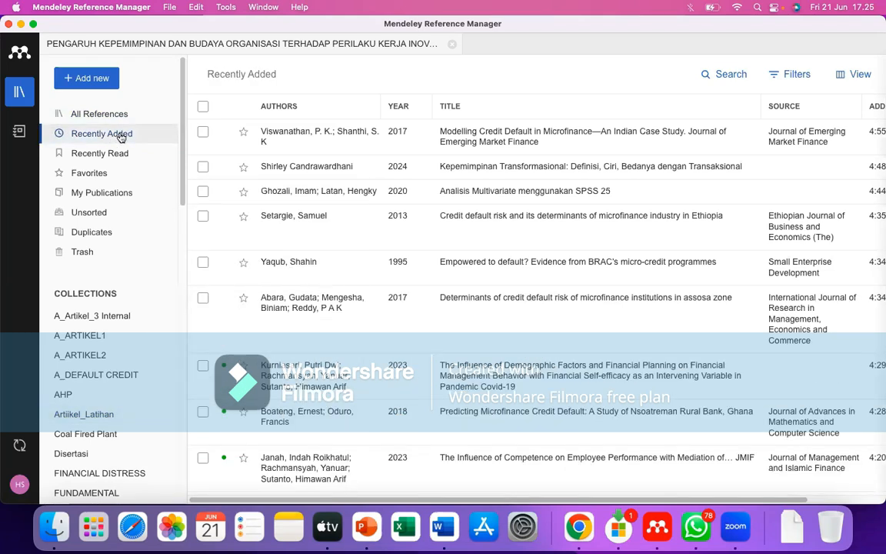
scroll(458, 358, down, 1)
scroll(458, 354, down, 15)
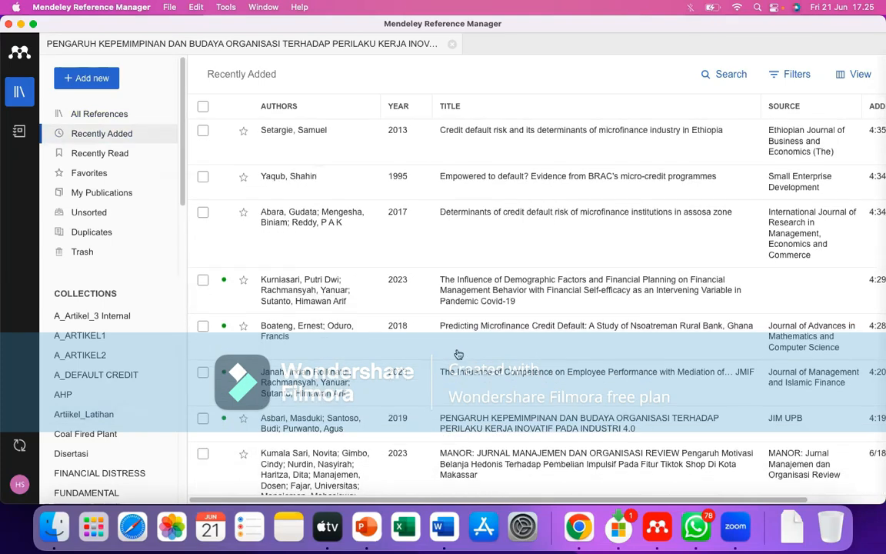
scroll(462, 353, up, 15)
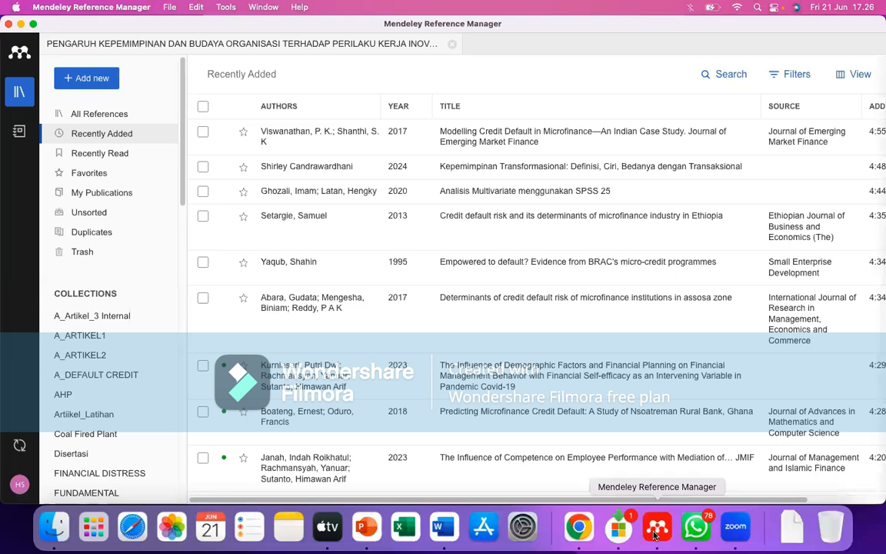
- Switch to the Mendeley training presentation in PowerPoint and browse the slide thumbnails following the "Tips Menggunakan Mendeley" slide
click(581, 531)
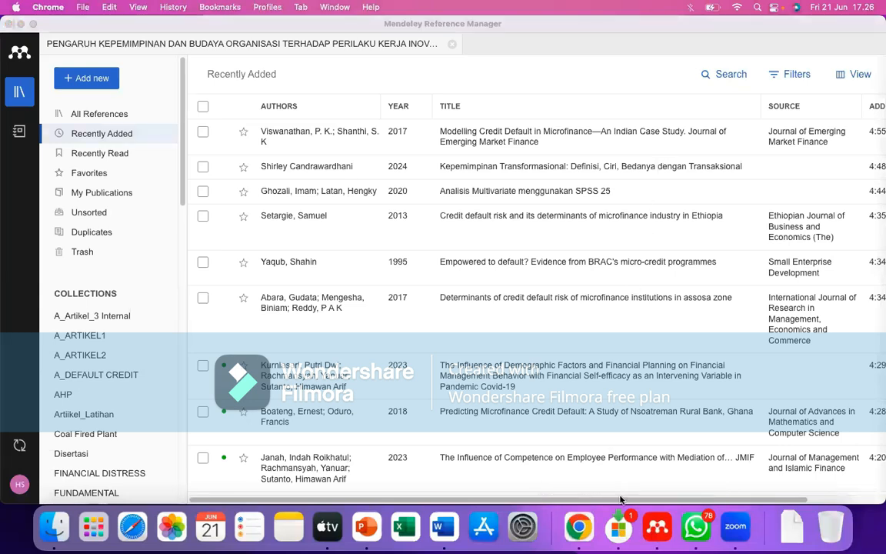
click(582, 527)
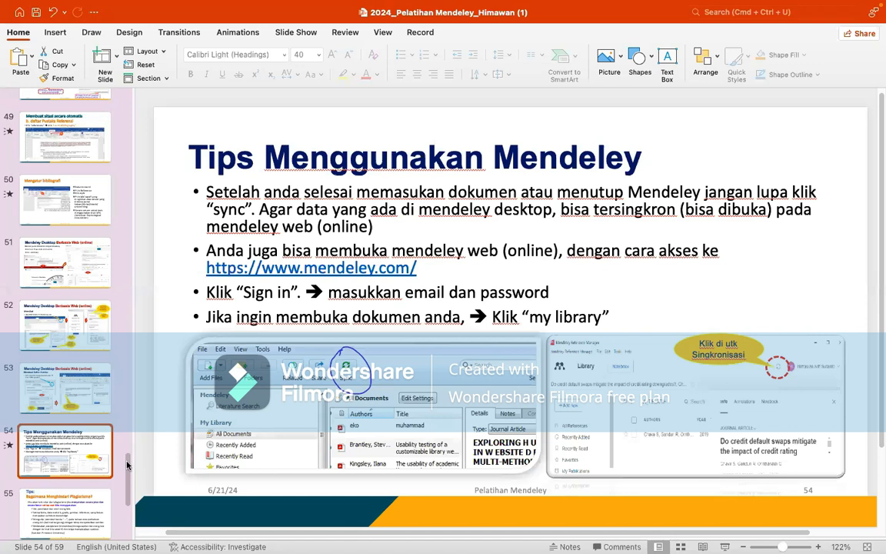
scroll(127, 465, down, 5)
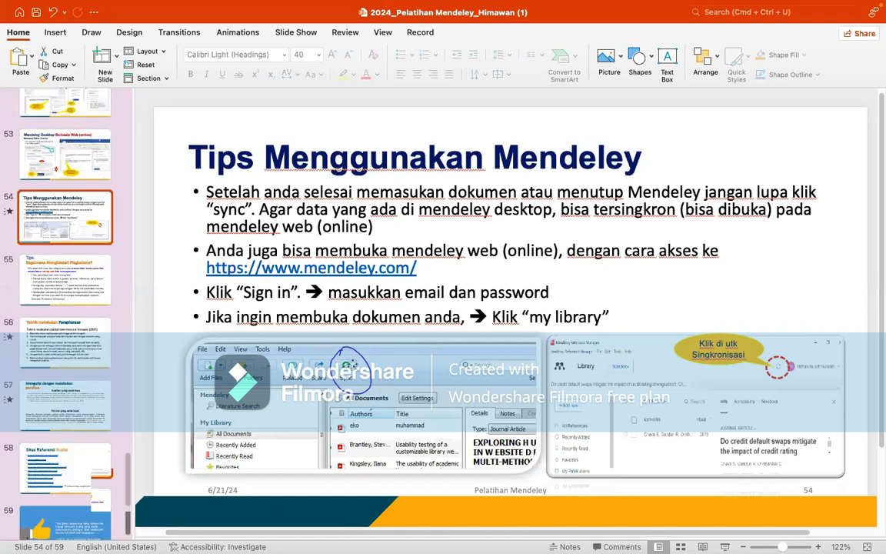